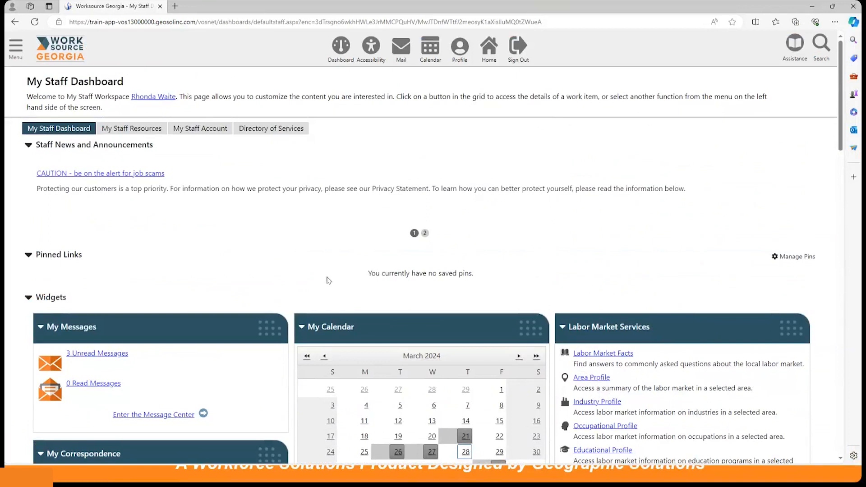
Step: Scroll the staff dashboard past the CRM widget and open the main navigation menu
scroll(329, 280, "down", 7)
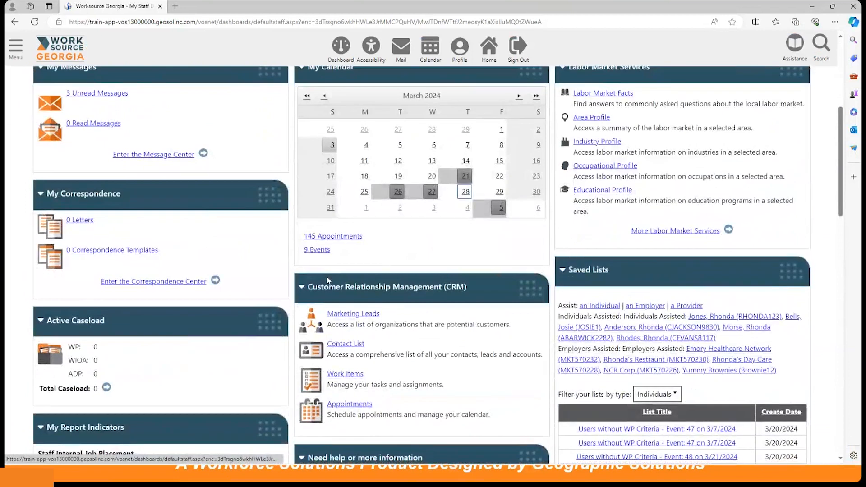
scroll(329, 280, "down", 2)
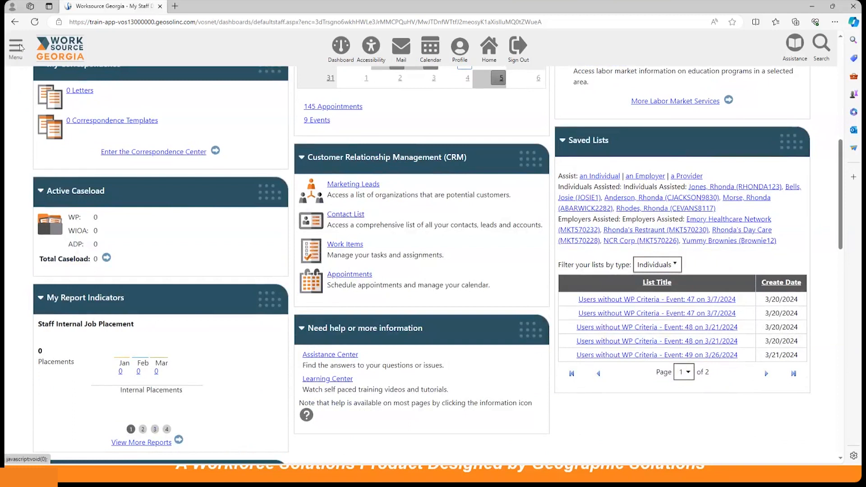
left_click(20, 48)
Step: Scroll the side menu down to the Customer Relationship Management section
scroll(46, 196, "down", 4)
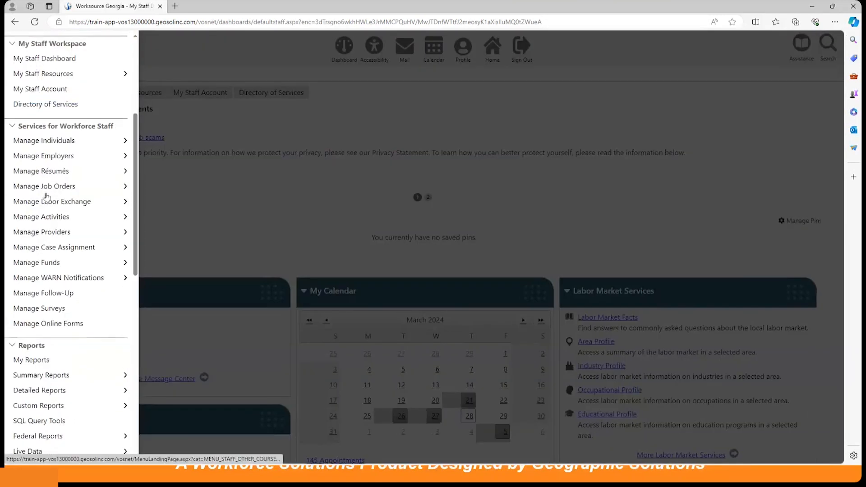
scroll(46, 196, "down", 6)
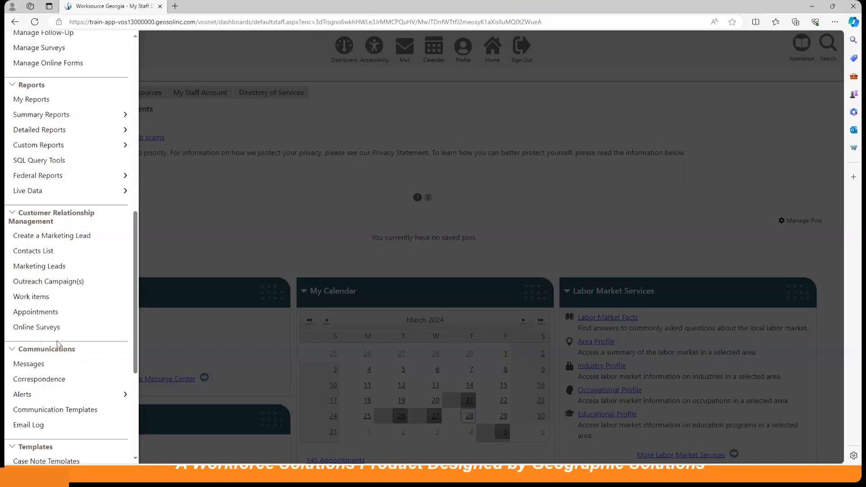
Step: View the Create a Marketing Lead options page, then go back to the dashboard
left_click(78, 237)
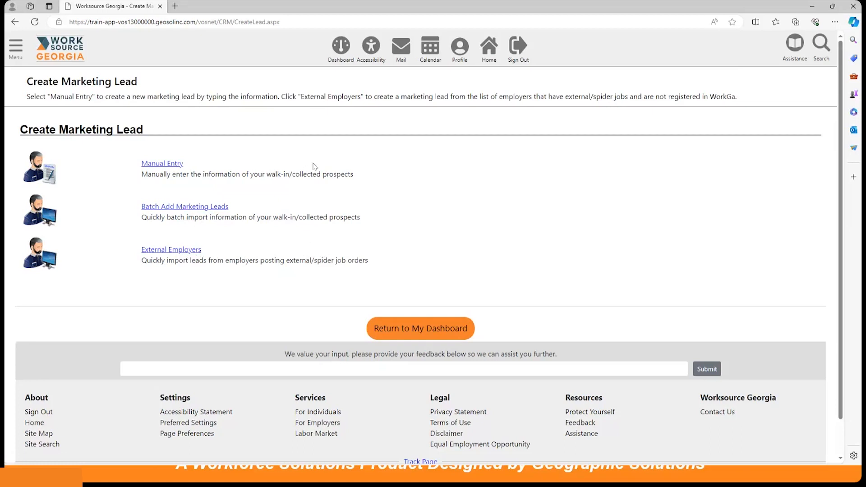
left_click(340, 49)
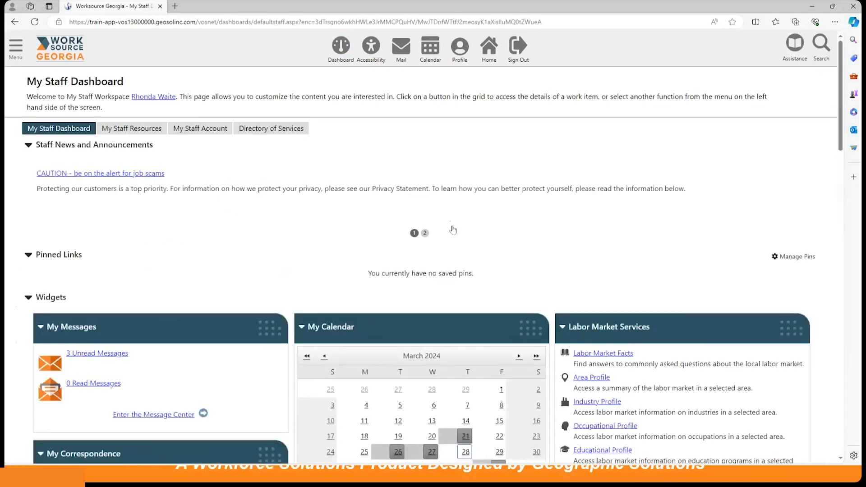
Step: Open Marketing Leads from the CRM widget and choose Add Marketing Lead below the Contact List
scroll(454, 230, "down", 5)
scroll(454, 230, "down", 2)
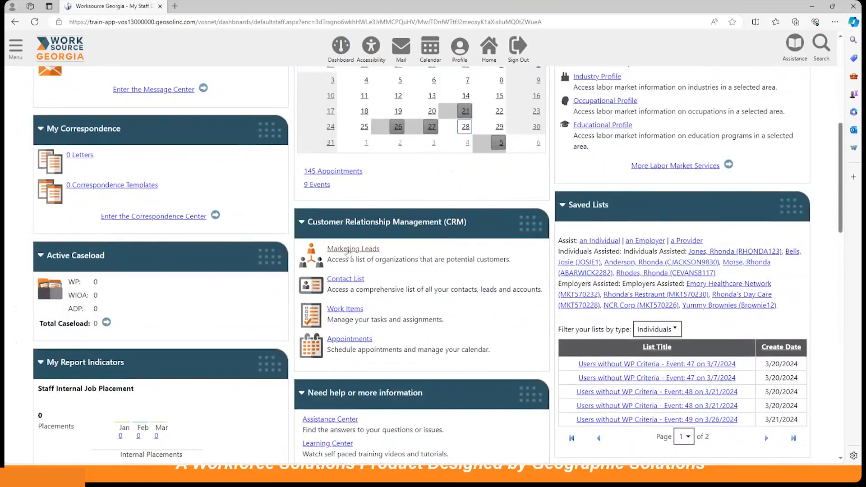
left_click(357, 253)
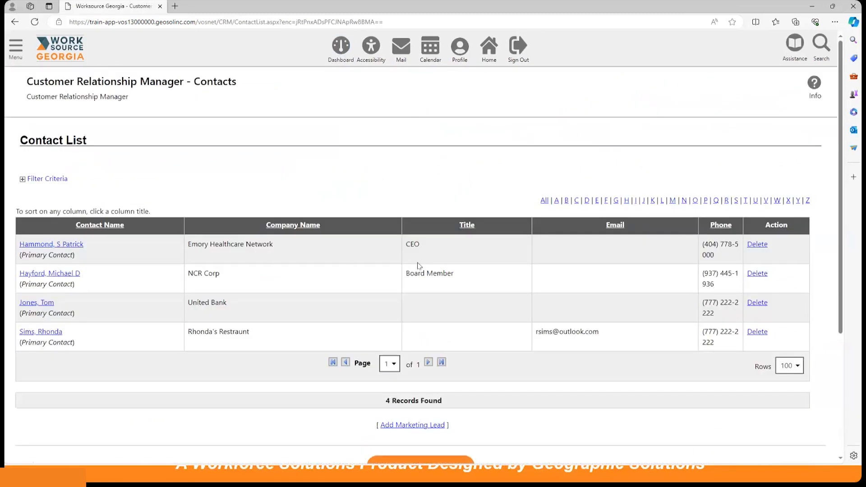
scroll(368, 237, "down", 1)
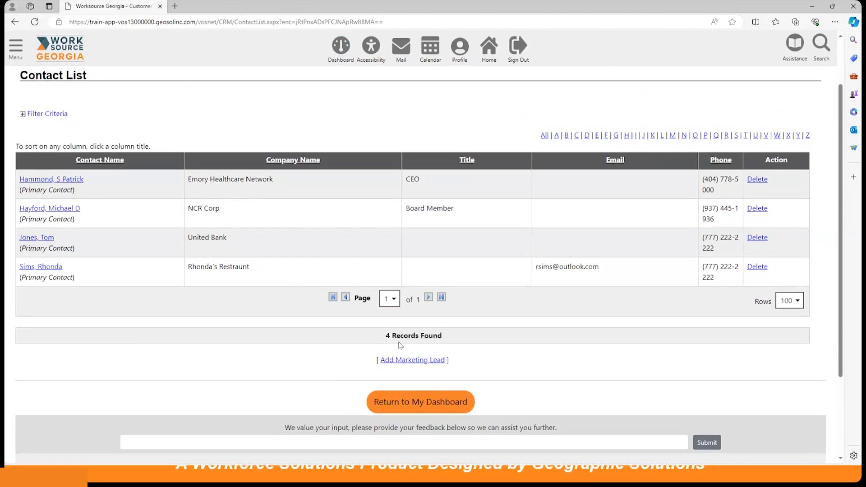
left_click(410, 361)
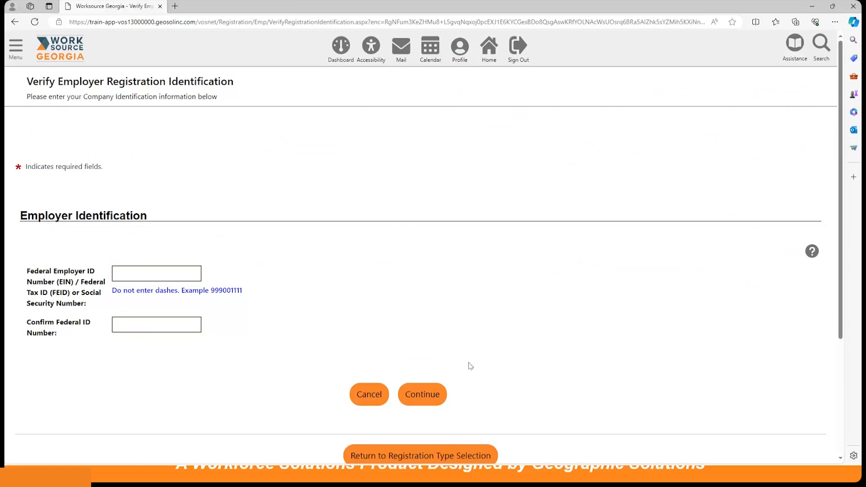
Step: Continue to the Employer Registration form and empty the Federal Employer ID and Confirm Federal ID fields
left_click(433, 398)
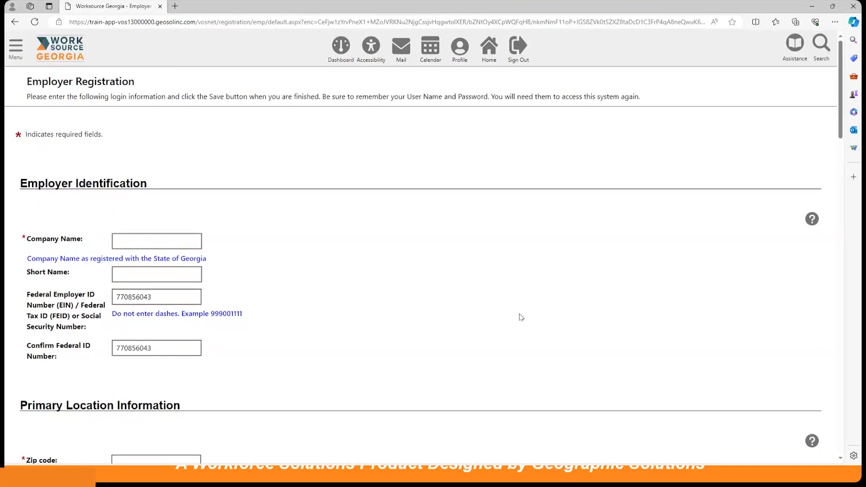
double_click(178, 300)
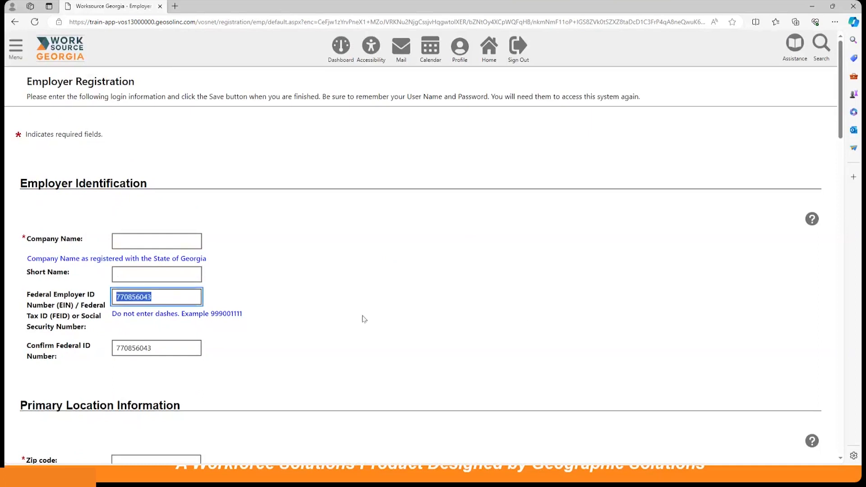
key("BackSpace")
left_click_drag(136, 349, 230, 357)
key("BackSpace")
key("BackSpace")
key("BackSpace")
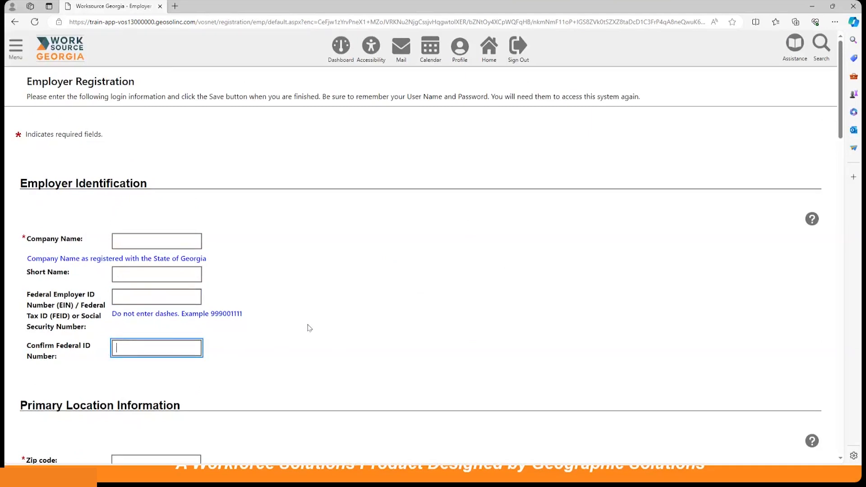
left_click(313, 310)
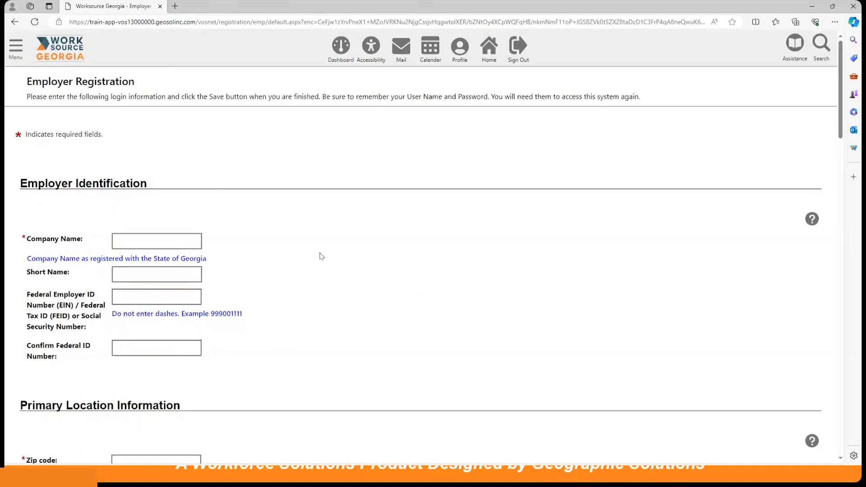
scroll(319, 254, "down", 2)
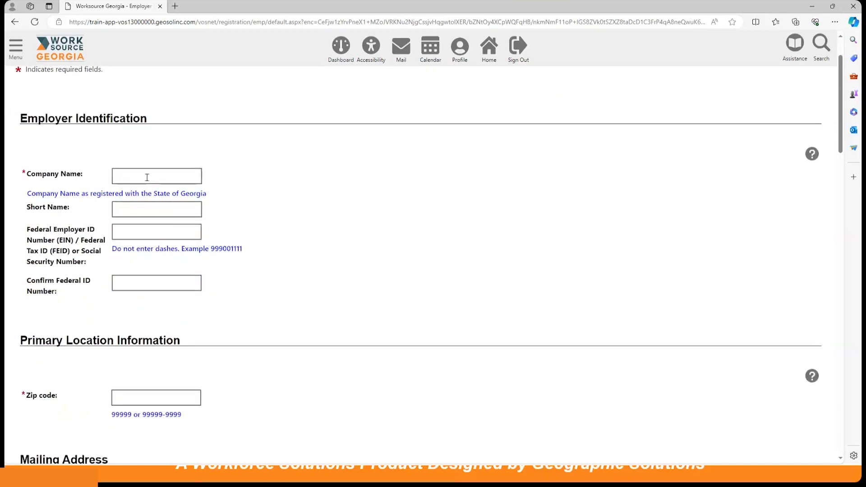
Step: Enter the company name as No Waite Legal Services
left_click(147, 178)
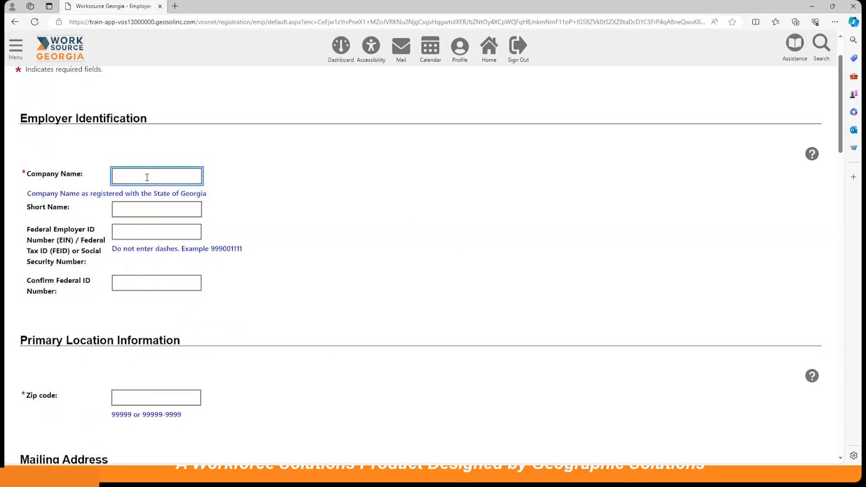
type("No")
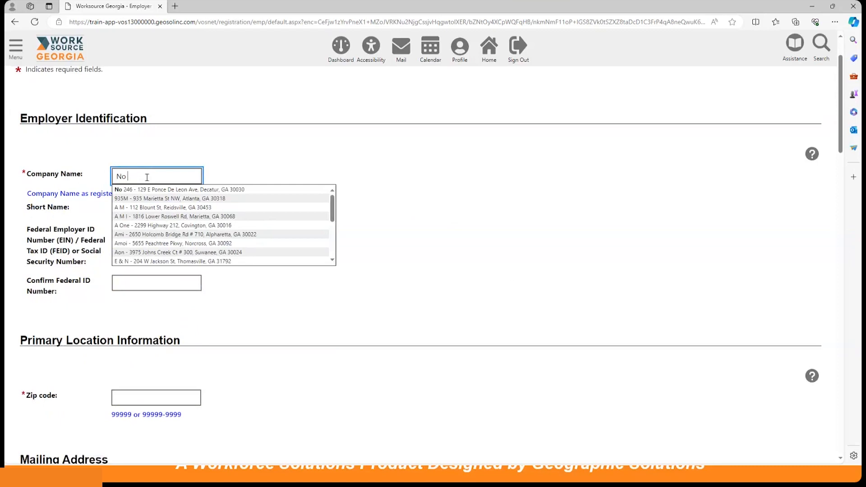
type("Waite")
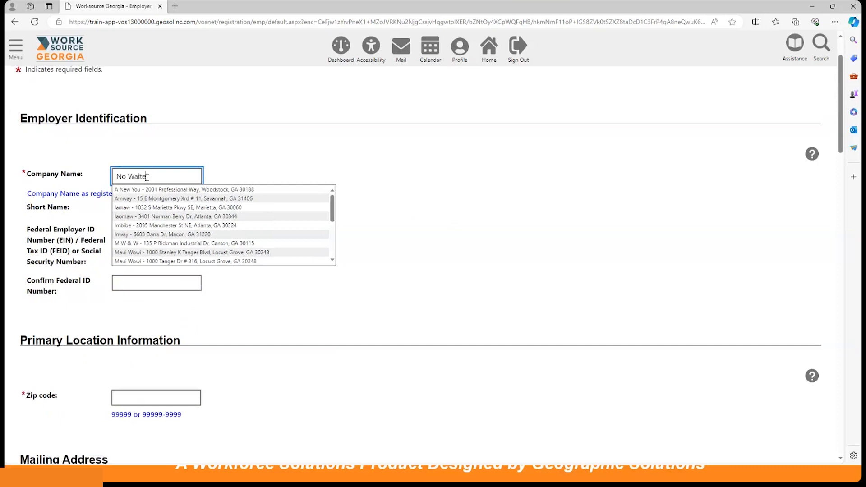
type("r Legal S")
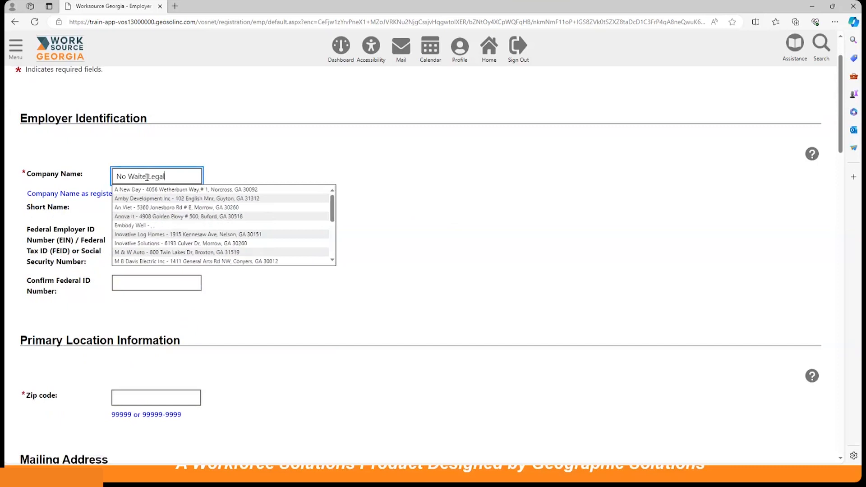
type("ervices")
Step: Enter 30303 as the primary location zip code
scroll(301, 209, "down", 1)
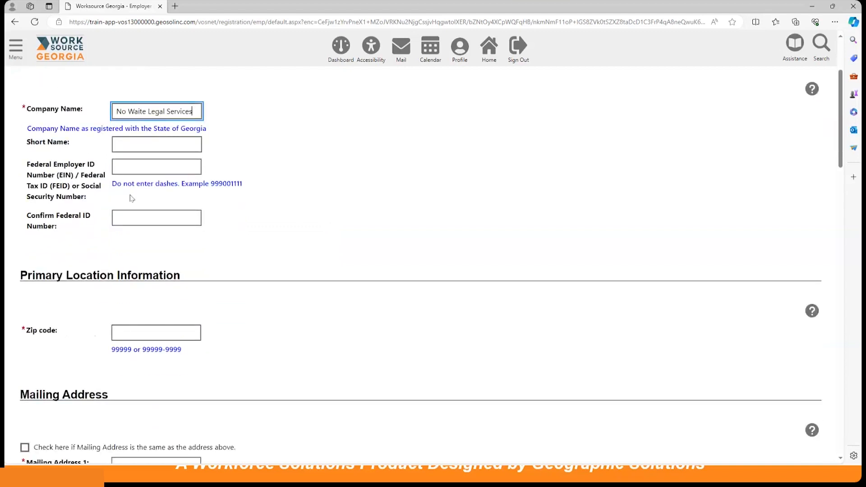
scroll(149, 232, "down", 1)
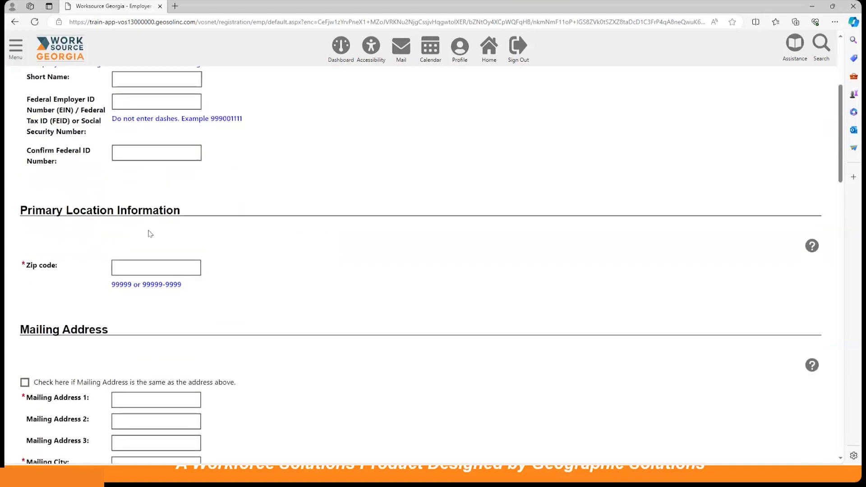
left_click(139, 268)
type("303")
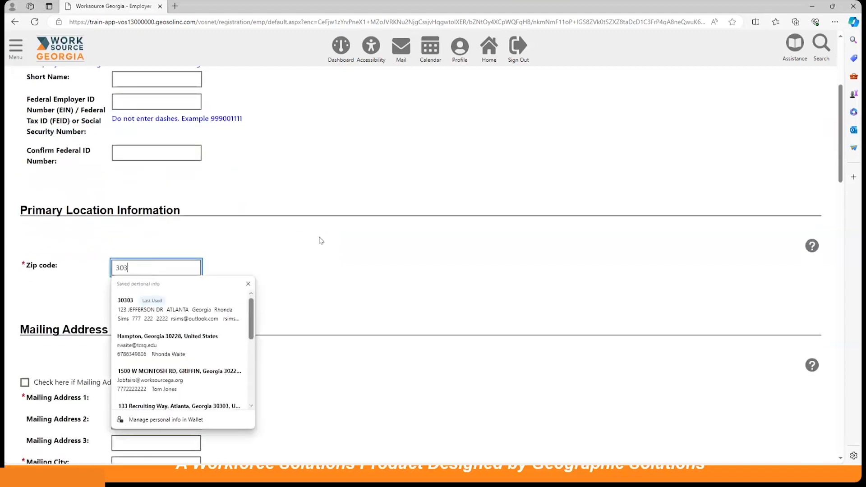
type("03")
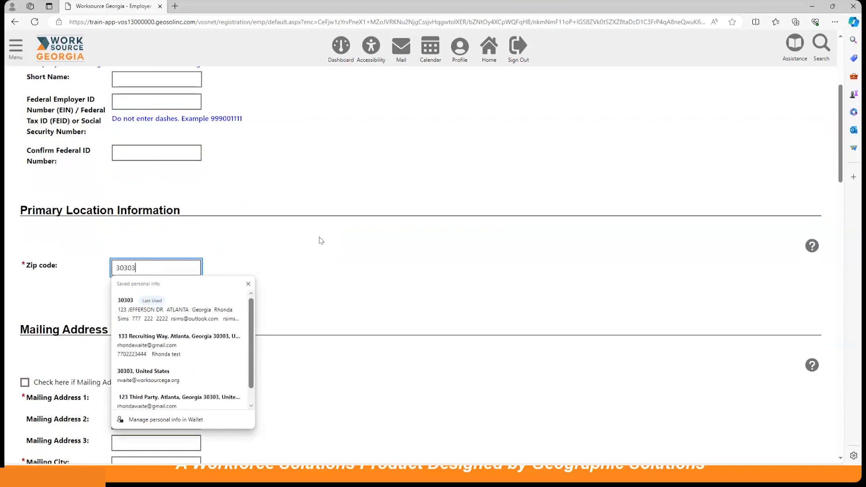
left_click(274, 261)
scroll(275, 260, "down", 2)
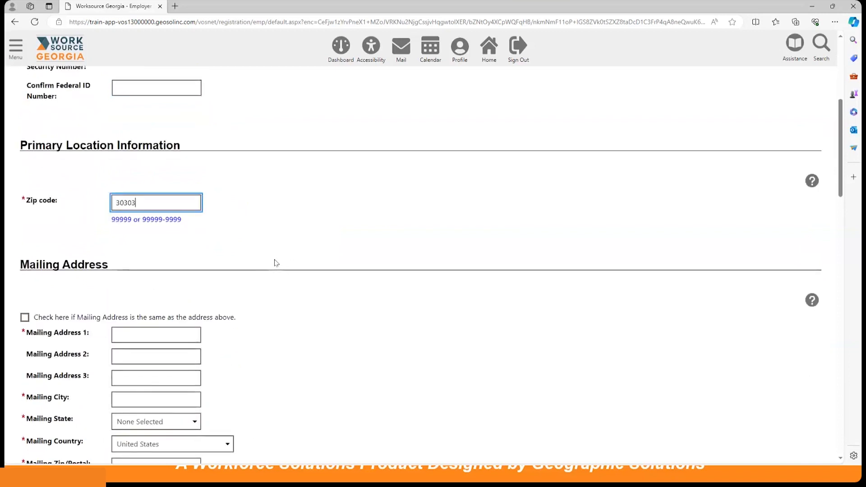
scroll(231, 256, "up", 4)
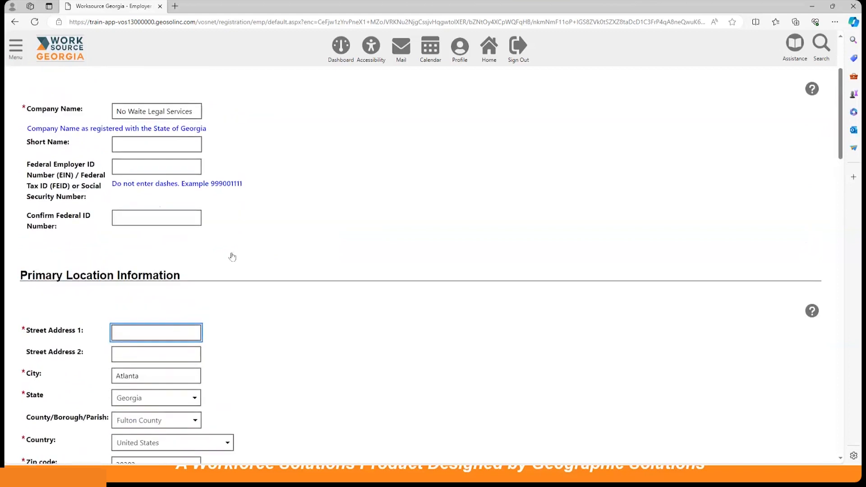
scroll(231, 256, "down", 4)
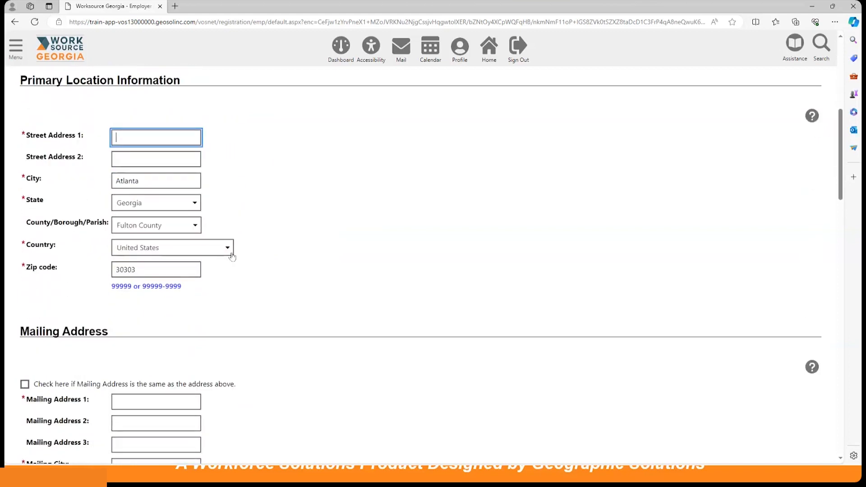
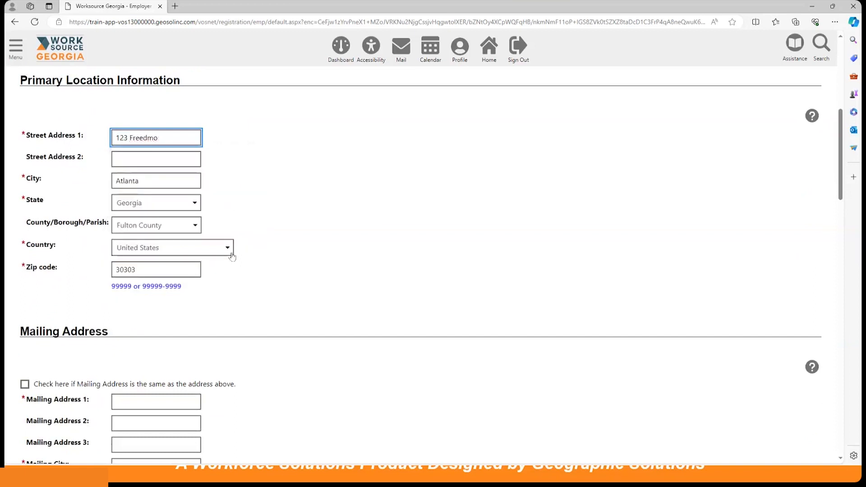
left_click(377, 210)
scroll(372, 211, "down", 1)
scroll(371, 211, "down", 3)
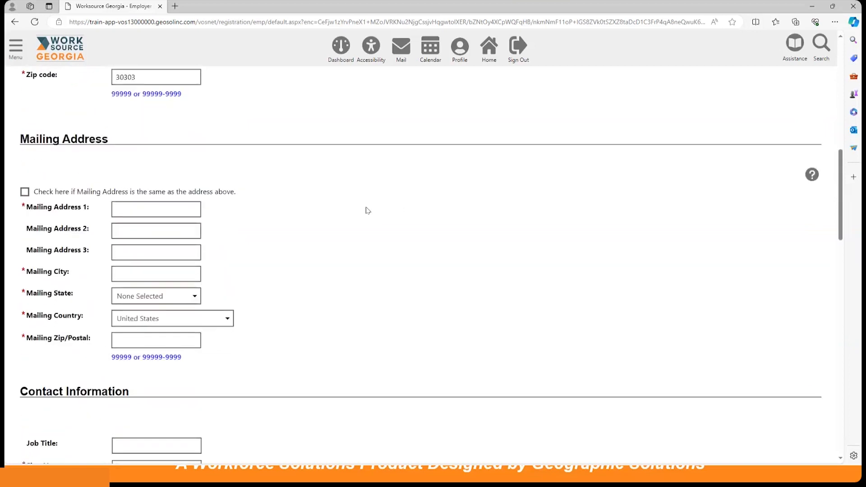
Step: Tick mailing address same as above and enter the contact's first name, last name and primary phone
left_click(44, 194)
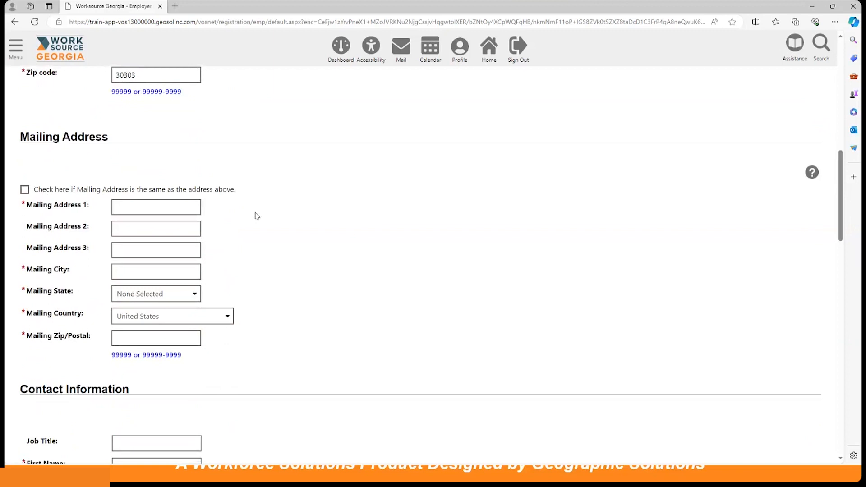
scroll(383, 242, "down", 3)
scroll(383, 241, "down", 3)
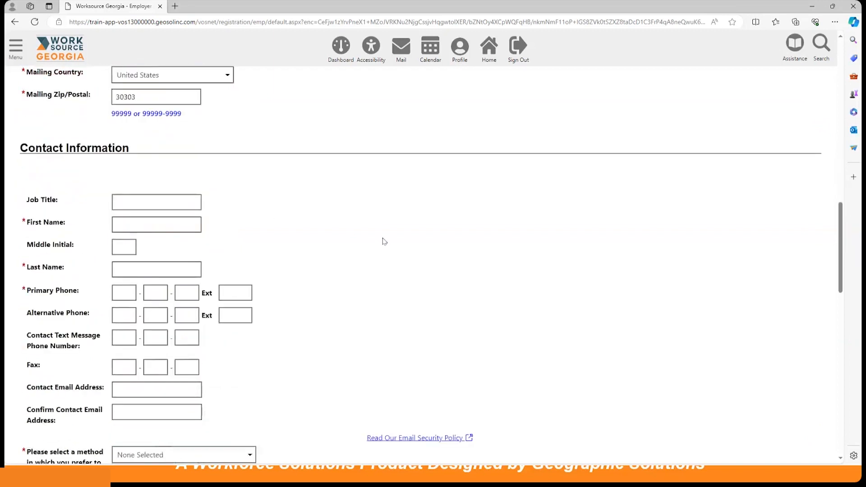
left_click(144, 215)
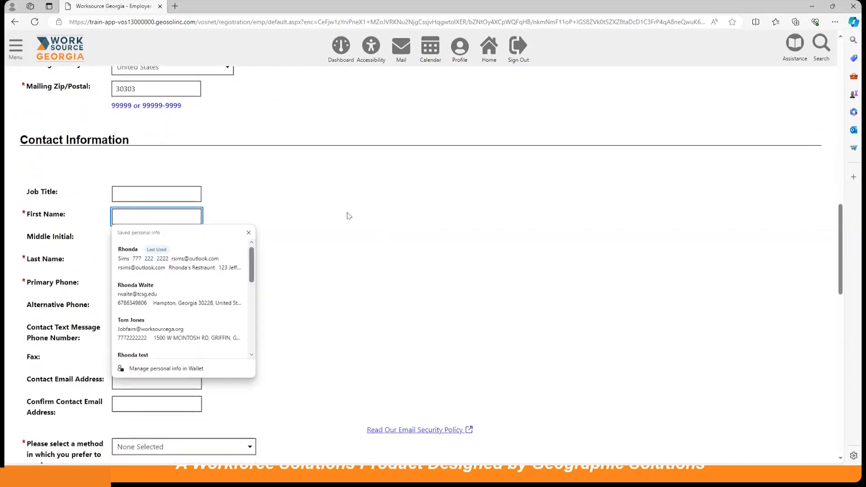
type("Rhonda")
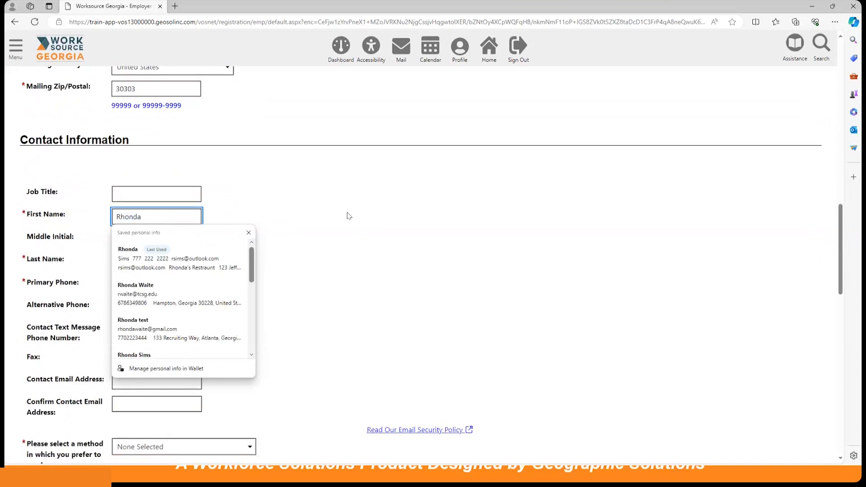
left_click(168, 260)
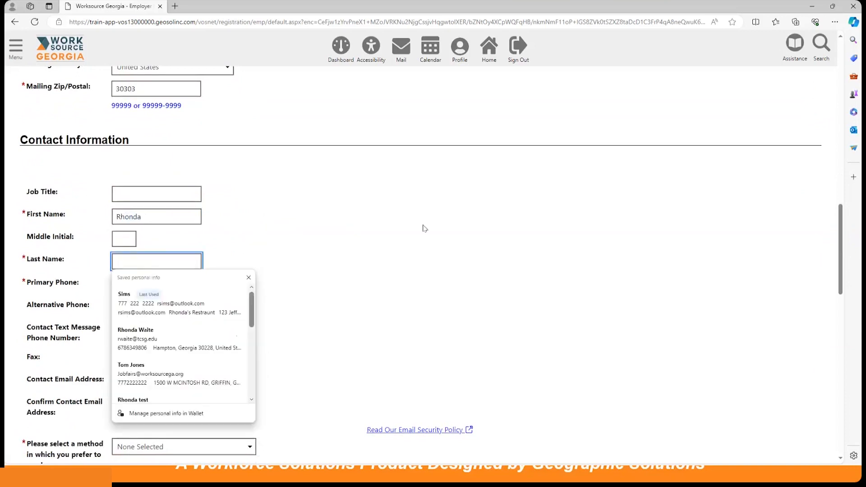
type("Legal")
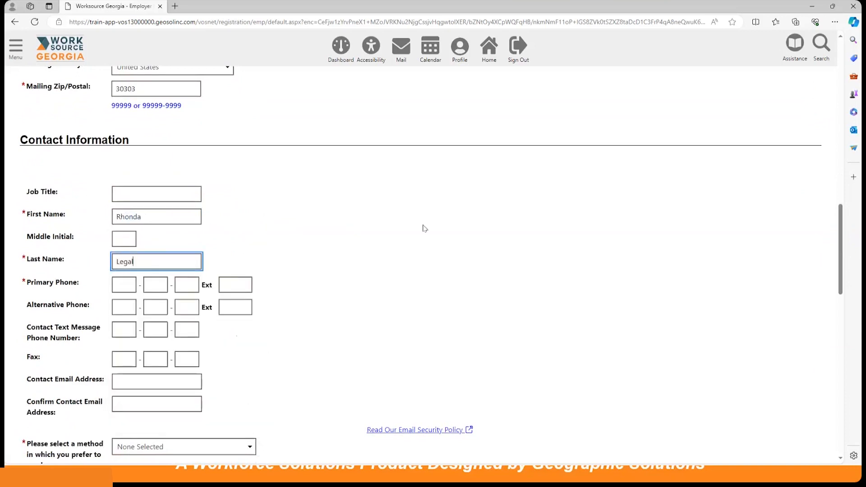
scroll(424, 228, "down", 3)
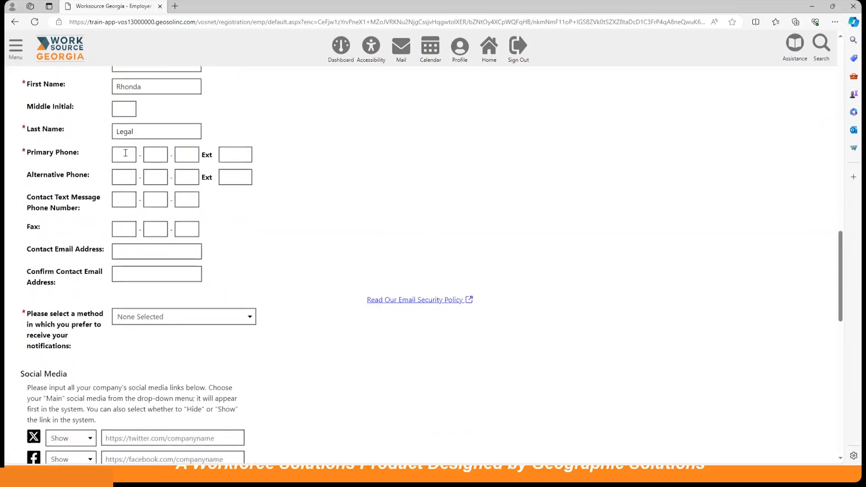
key("Tab")
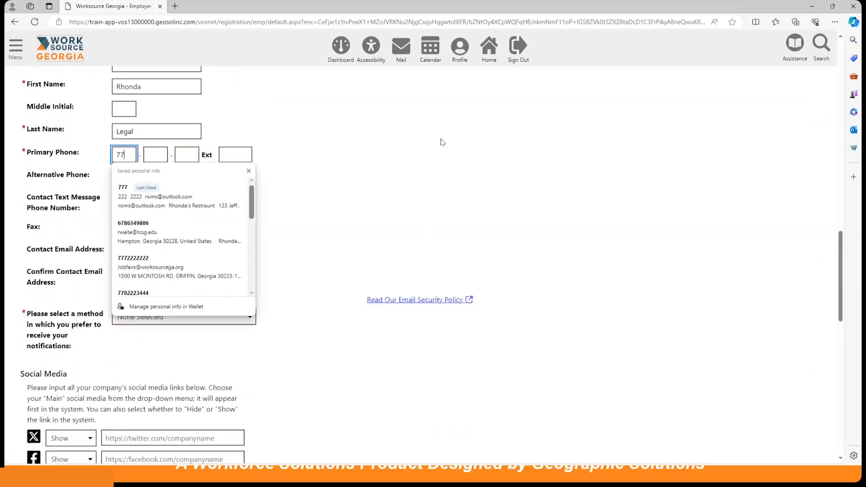
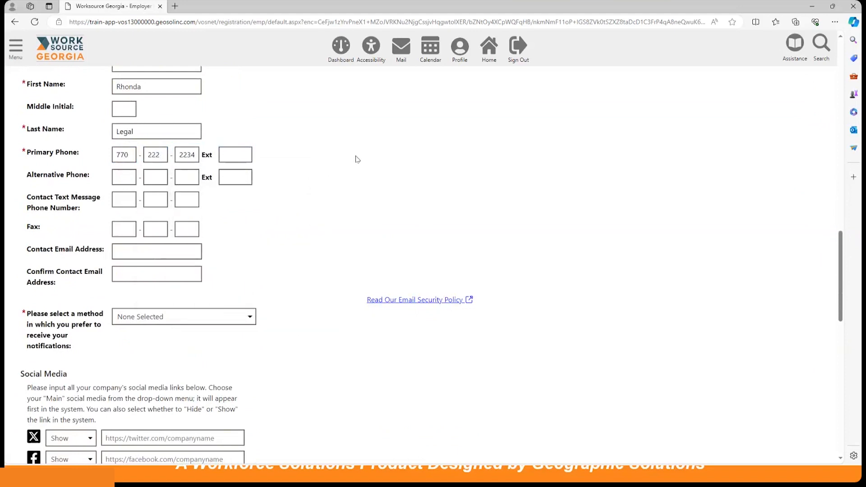
Step: Set notifications to Email (If Available) and fill in and confirm the contact's e-mail address
scroll(356, 167, "down", 3)
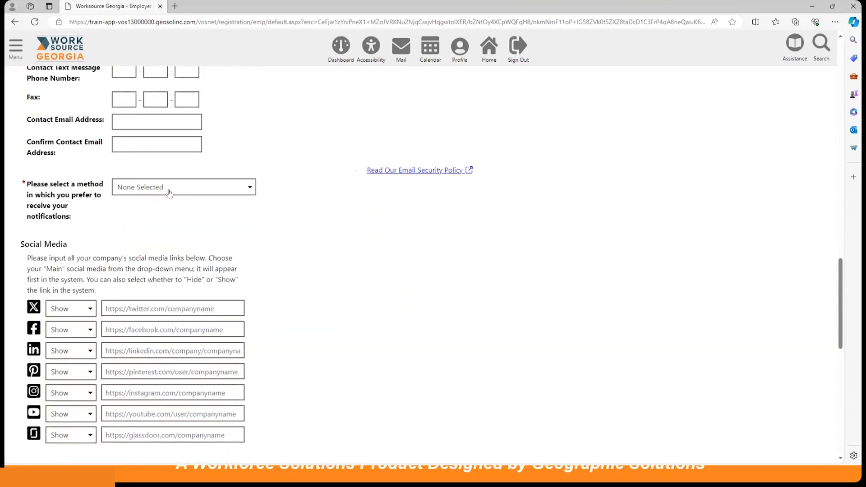
left_click(169, 188)
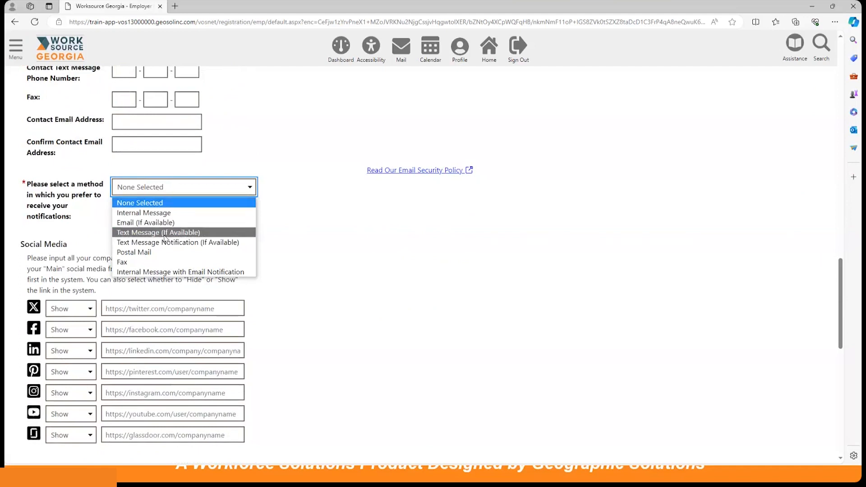
left_click(187, 223)
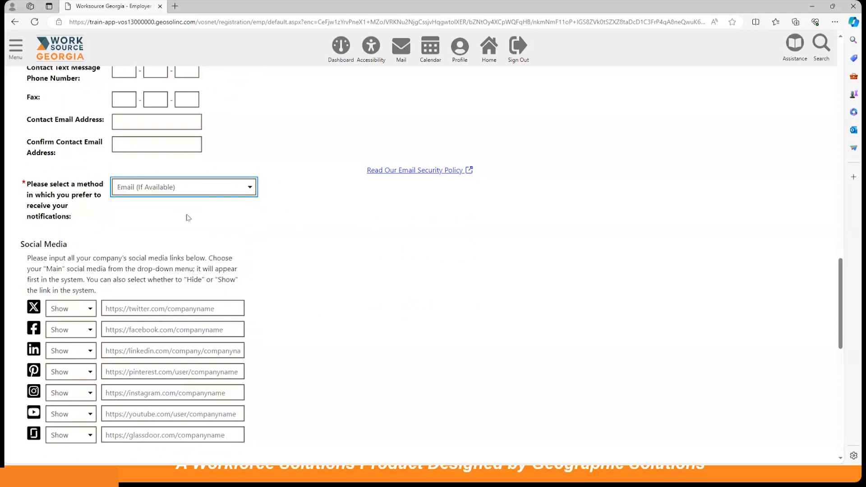
left_click(148, 123)
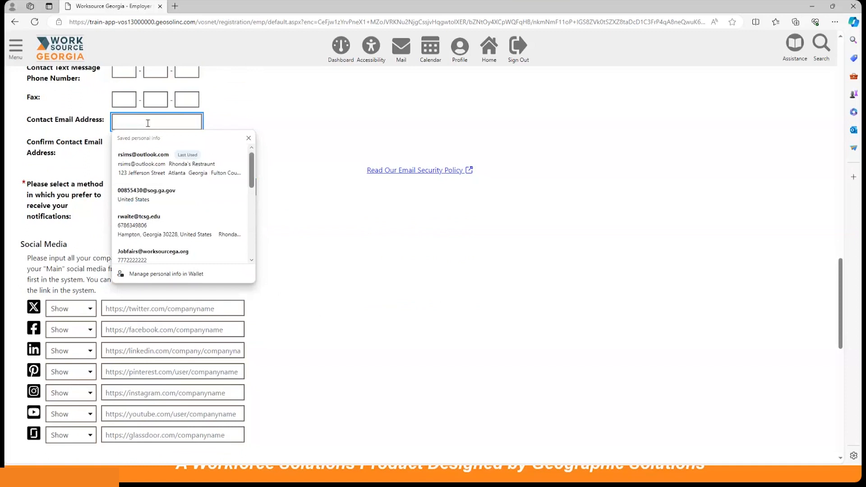
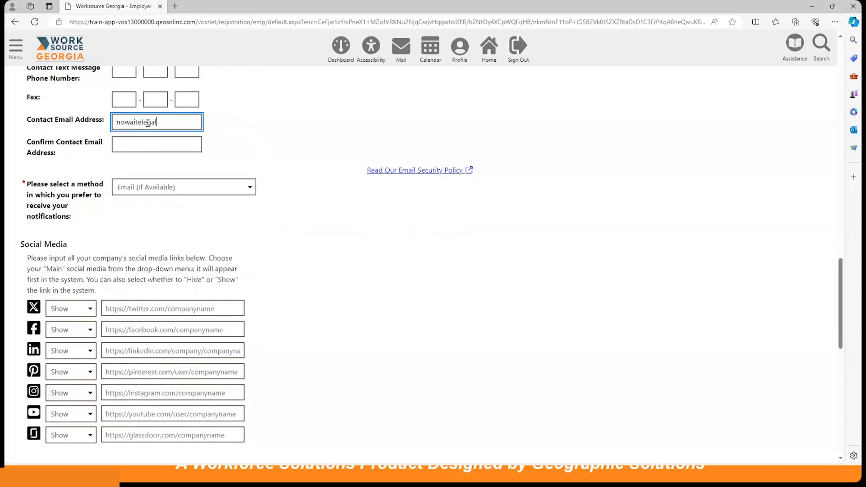
left_click(157, 144)
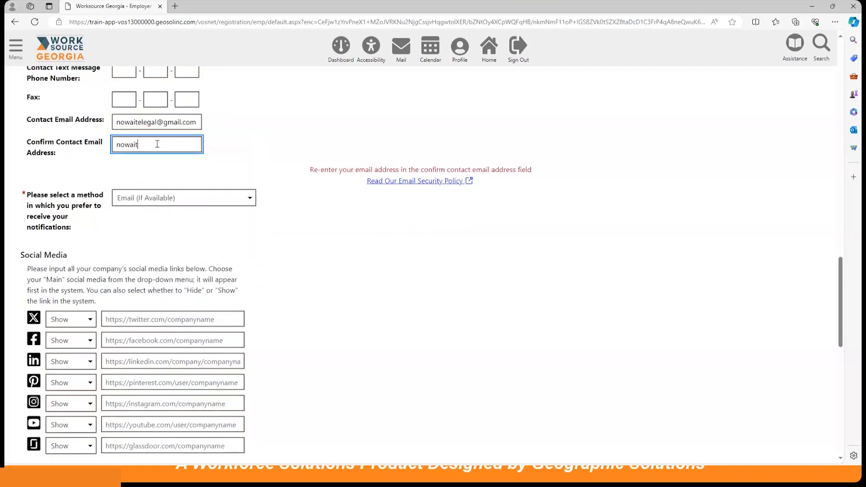
left_click(243, 151)
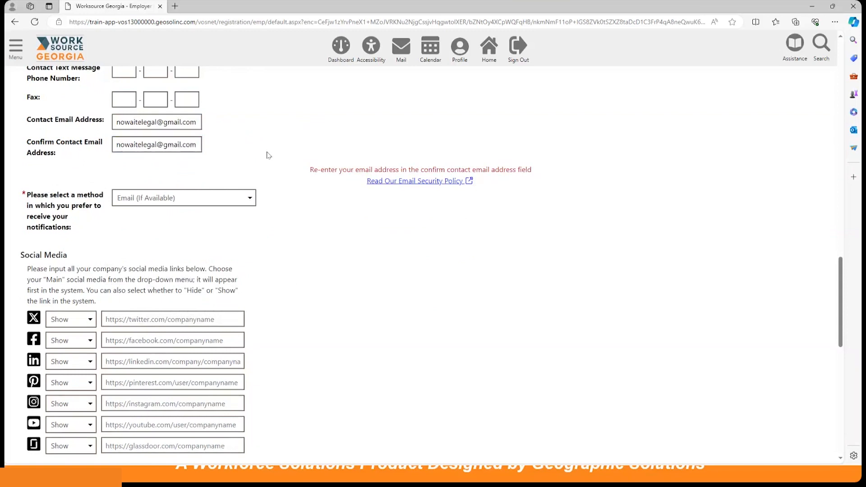
scroll(280, 155, "down", 3)
scroll(287, 162, "down", 7)
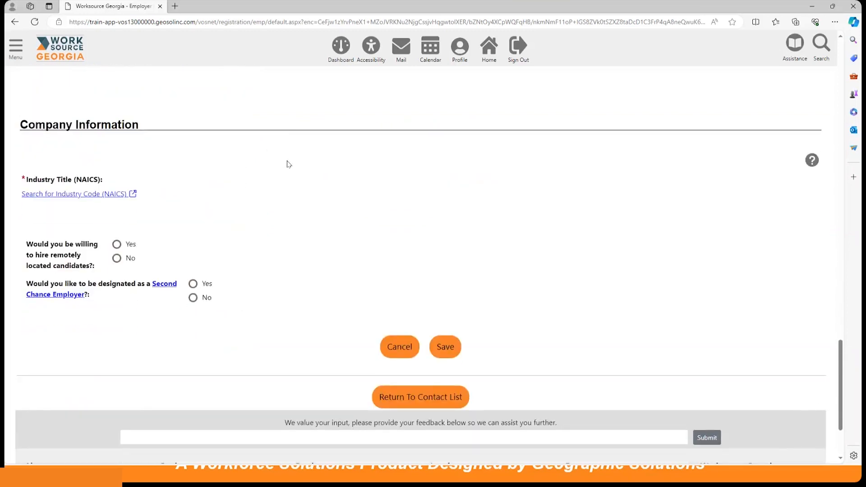
Step: Search industries for 'legal', pick 922130 Legal Counsel and Prosecution, and save the employer
left_click(85, 133)
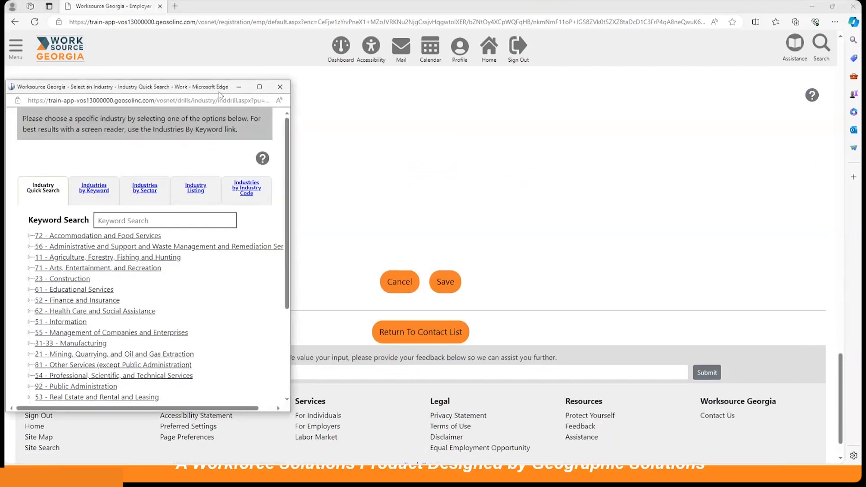
left_click(147, 220)
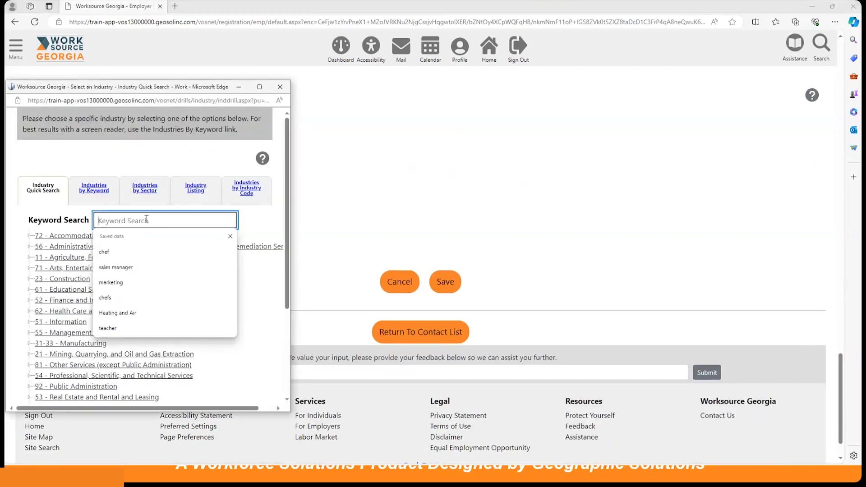
type("legal")
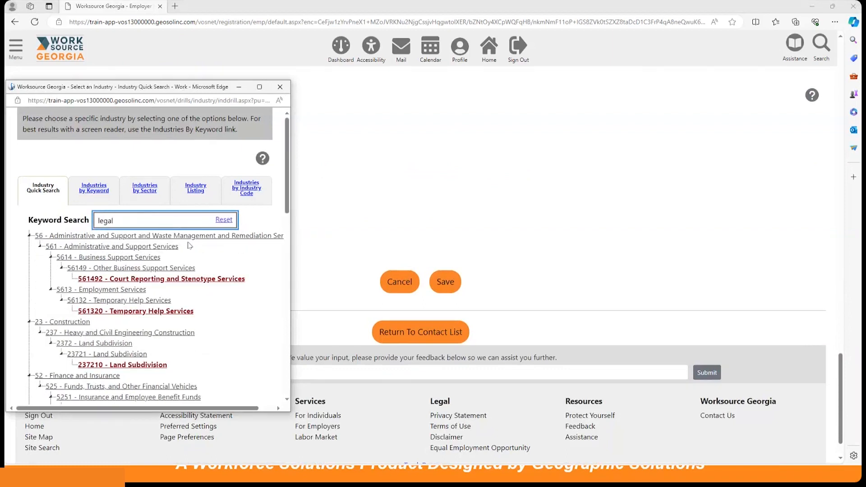
scroll(188, 246, "down", 7)
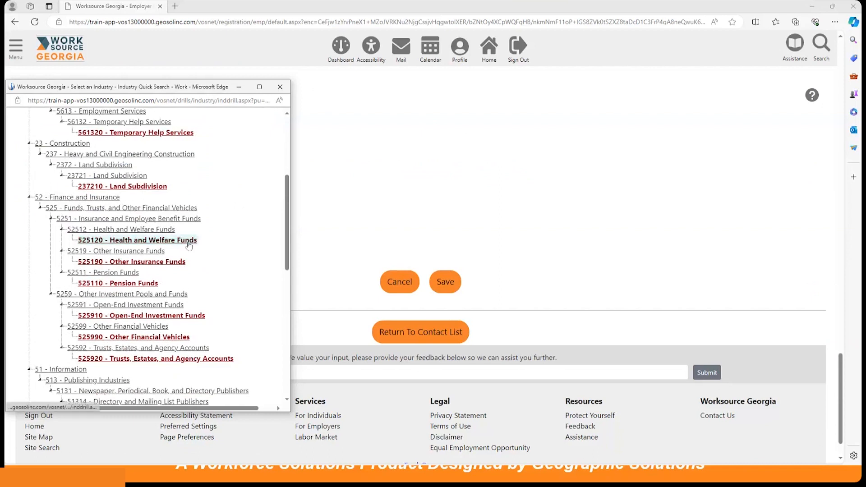
scroll(188, 245, "down", 5)
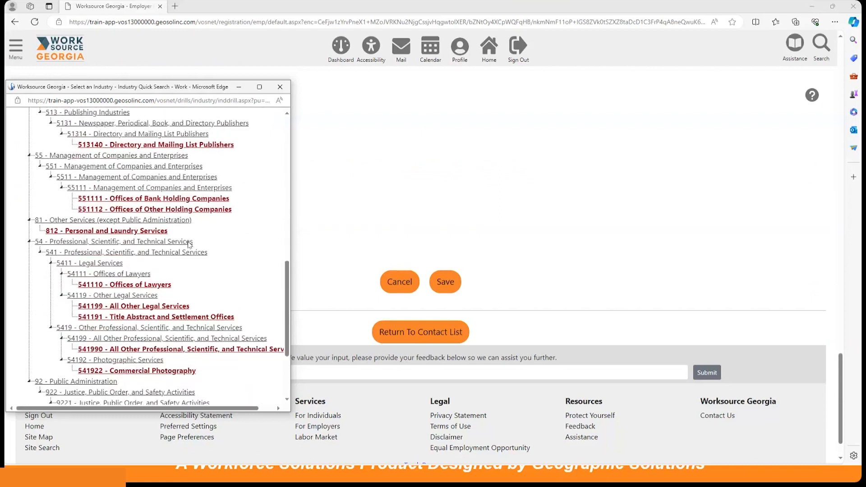
scroll(189, 245, "down", 5)
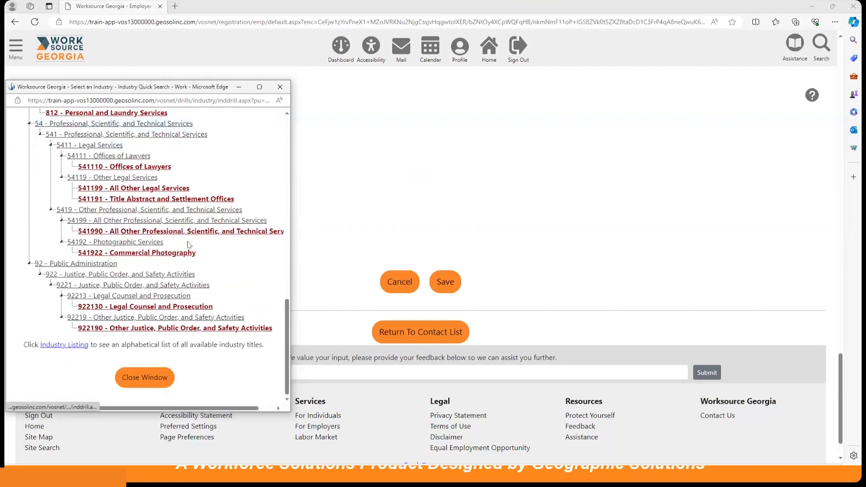
left_click(141, 308)
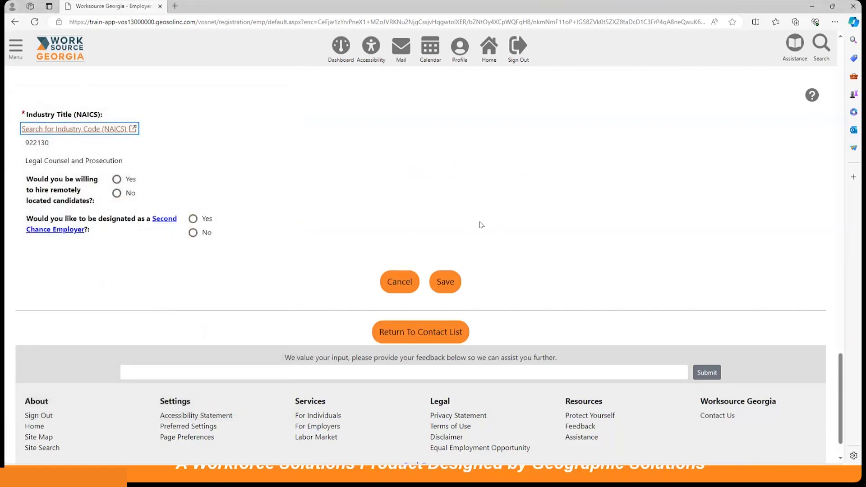
left_click(445, 282)
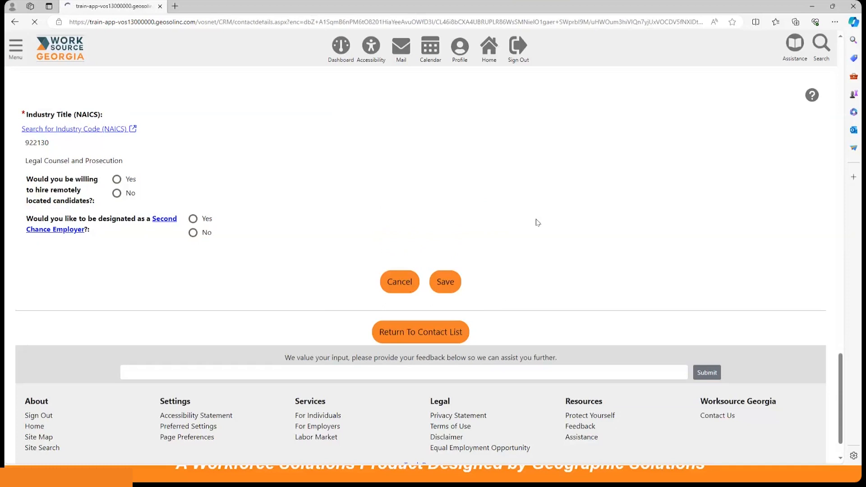
scroll(538, 223, "down", 2)
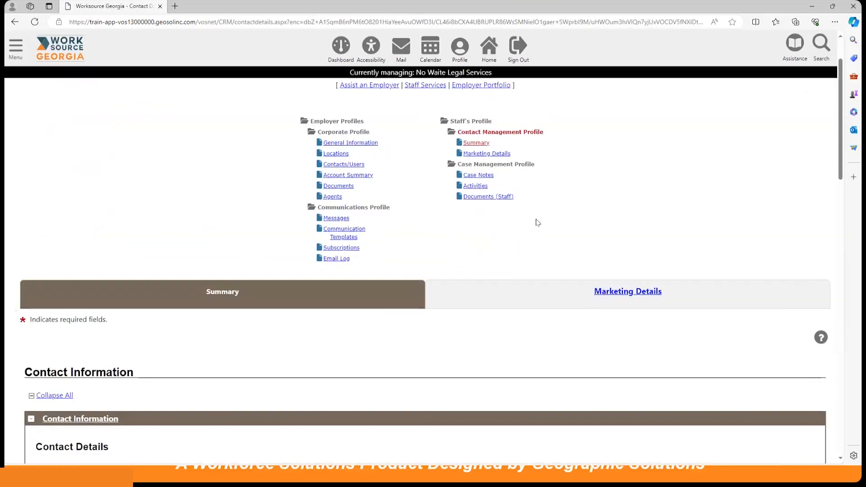
scroll(538, 222, "down", 4)
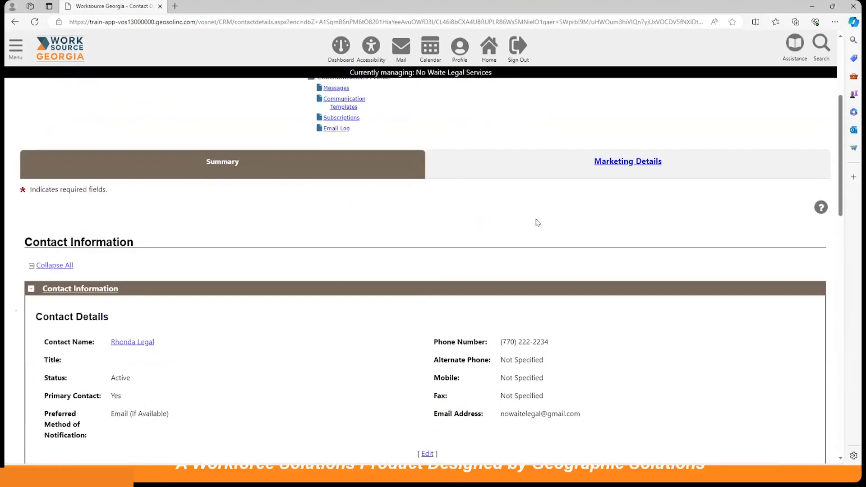
scroll(537, 223, "down", 6)
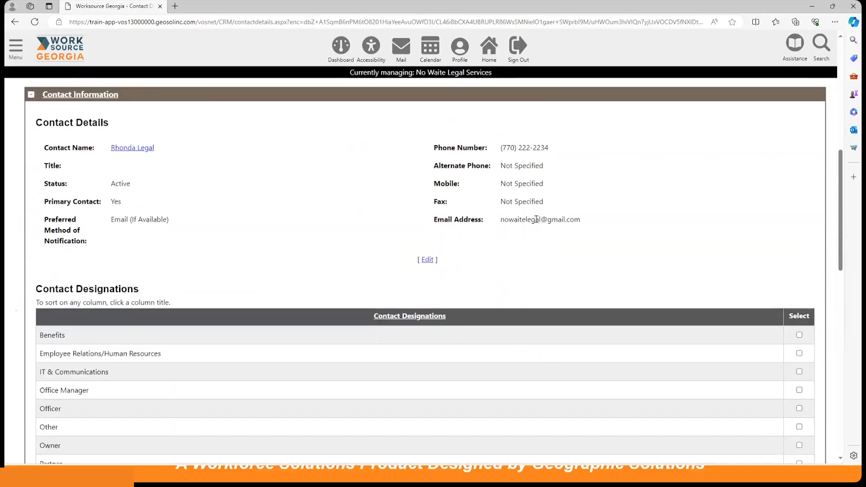
scroll(536, 218, "down", 4)
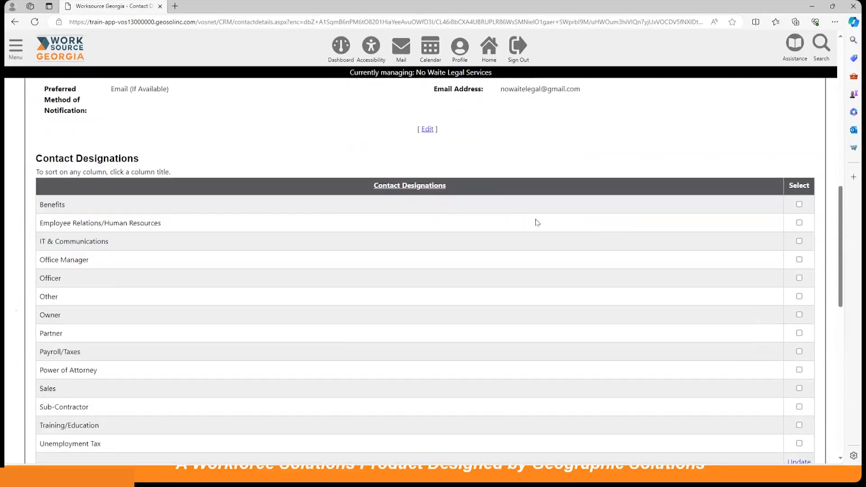
scroll(536, 219, "up", 4)
scroll(536, 219, "down", 4)
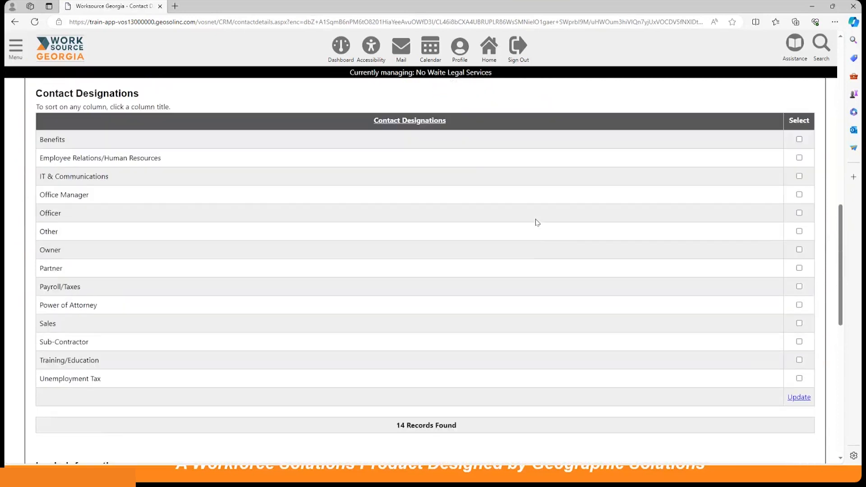
scroll(536, 222, "down", 5)
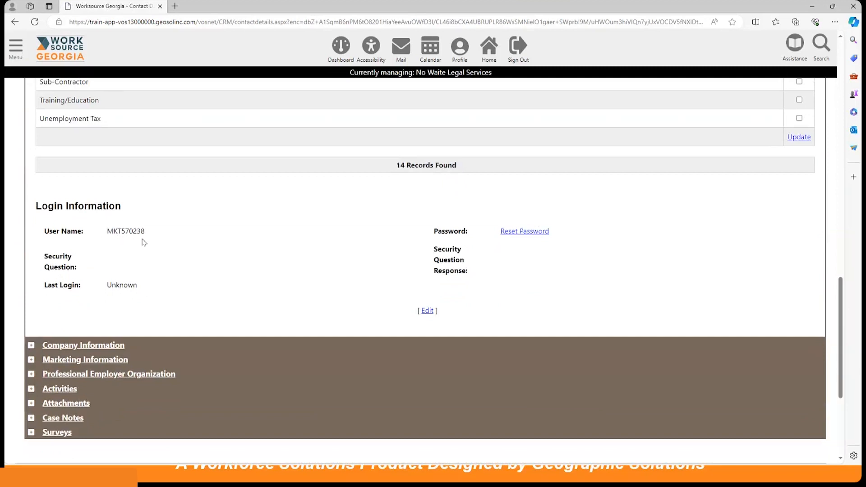
scroll(266, 246, "down", 3)
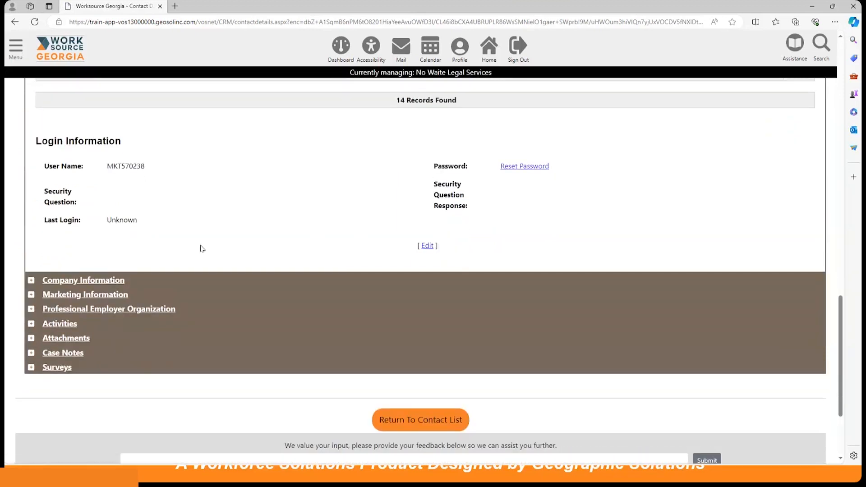
scroll(201, 249, "down", 3)
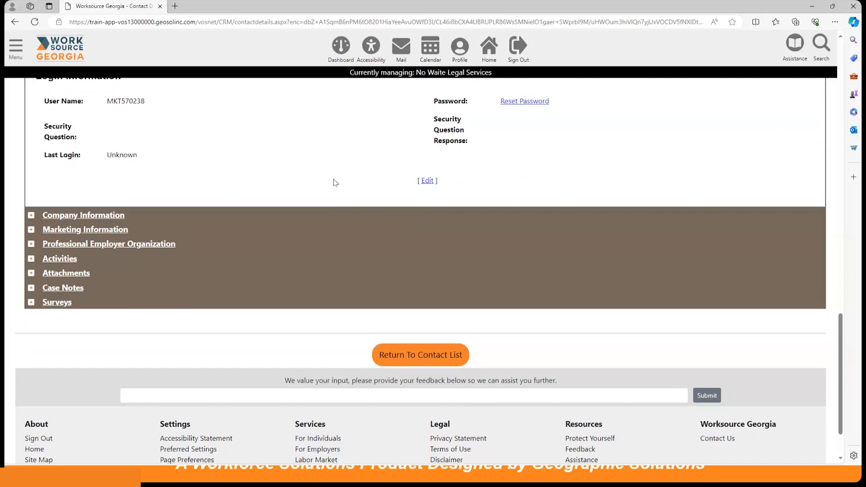
Step: Expand Company Information and scroll to see industry 922130, the Atlanta address and Marketing Lead account type
left_click(99, 219)
scroll(333, 268, "down", 4)
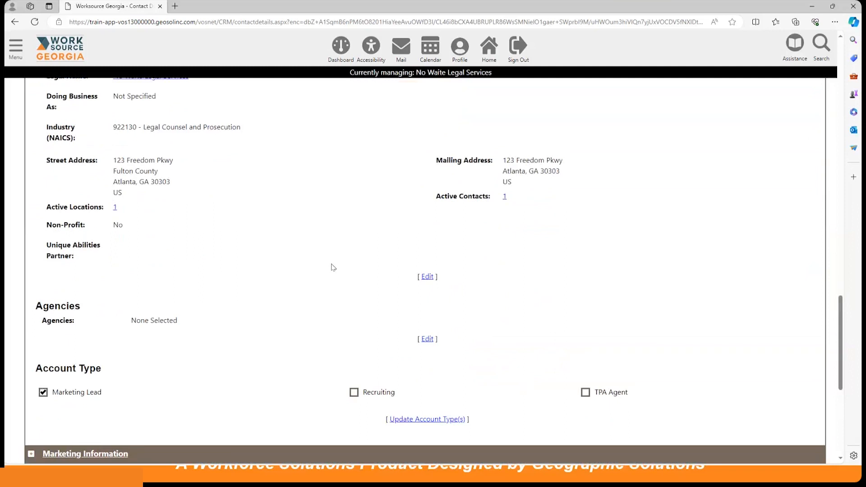
scroll(333, 267, "down", 3)
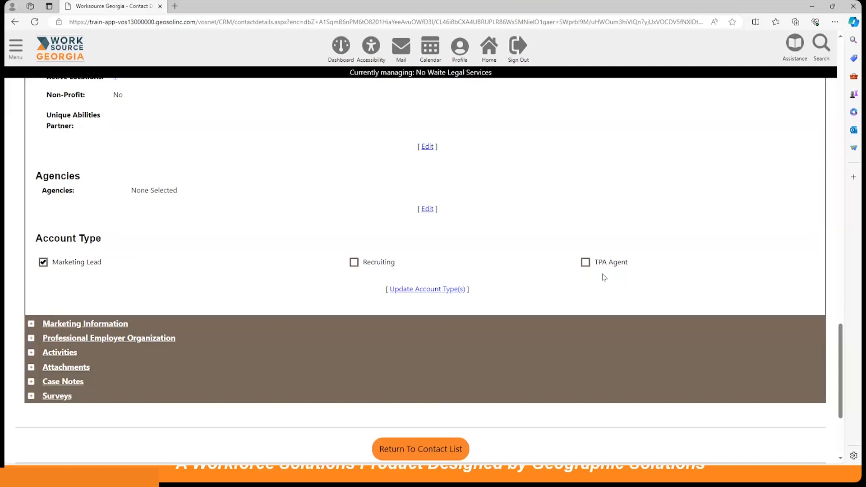
Step: Expand Marketing Information and look through the Employer Marketing Profile and Follow Up sections
left_click(97, 325)
scroll(281, 332, "down", 3)
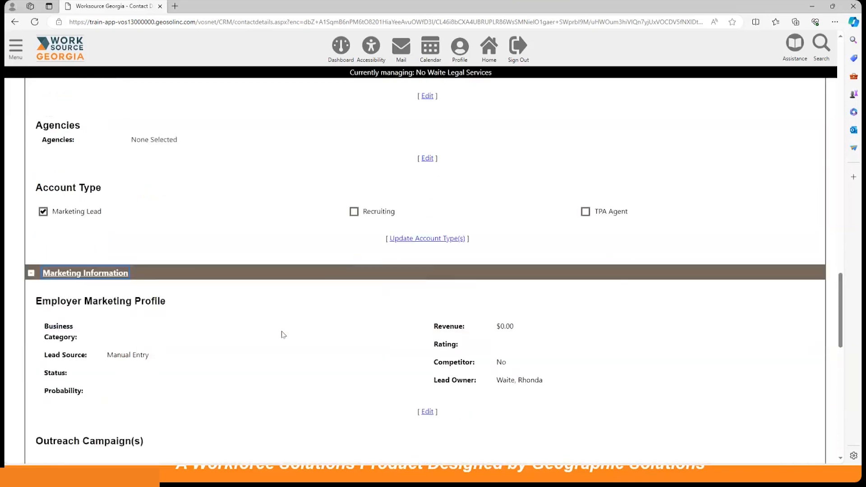
scroll(281, 331, "down", 2)
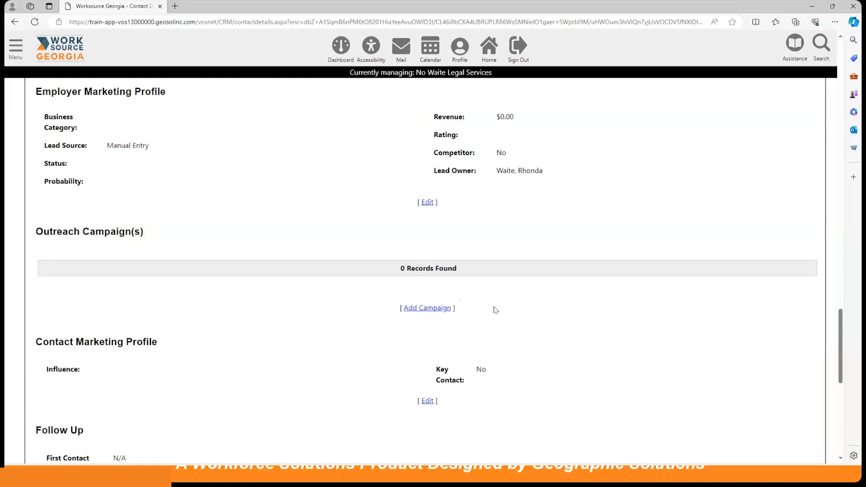
scroll(496, 310, "down", 1)
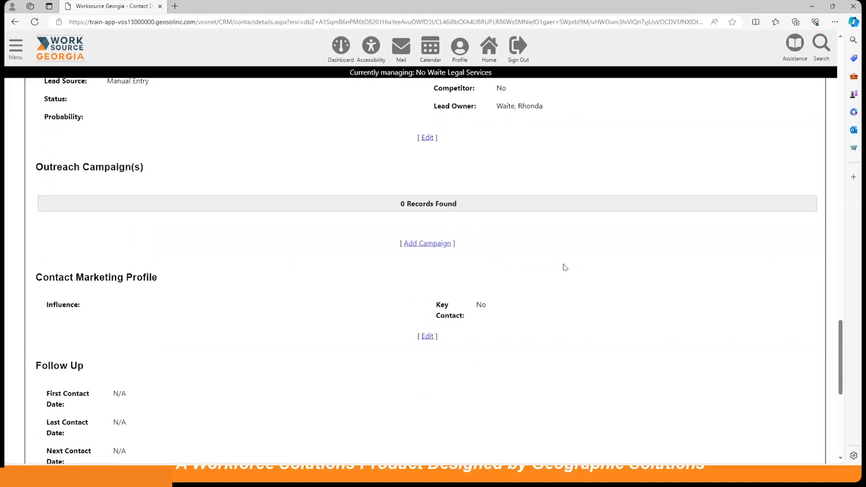
scroll(564, 269, "down", 1)
scroll(564, 269, "down", 1)
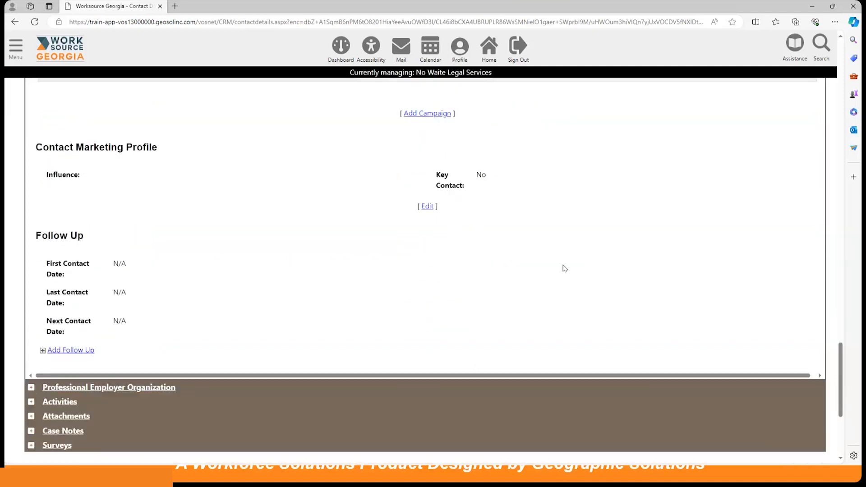
scroll(565, 269, "down", 1)
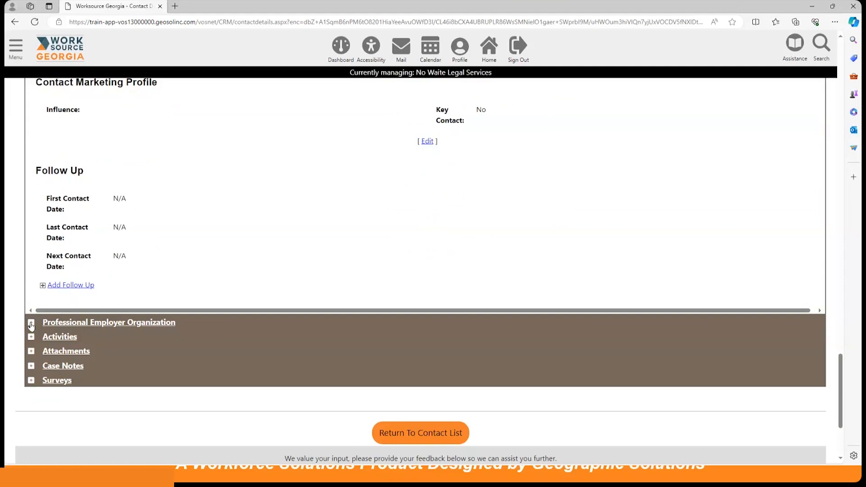
scroll(93, 326, "down", 1)
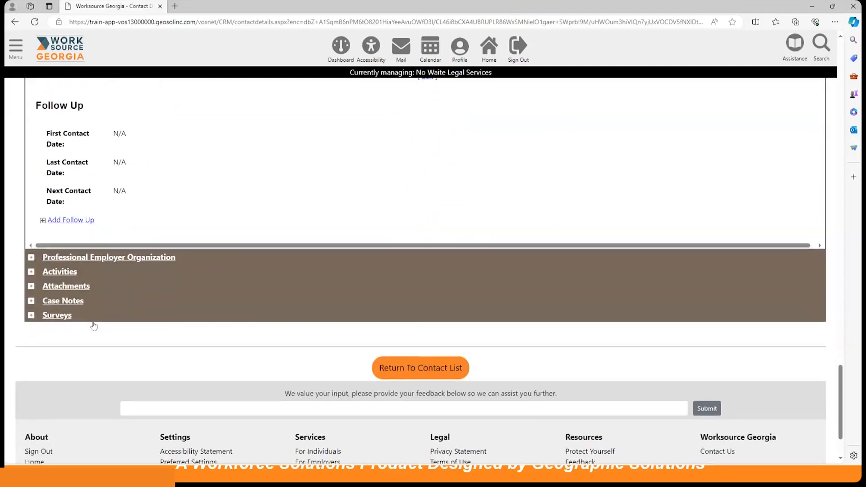
scroll(364, 285, "up", 10)
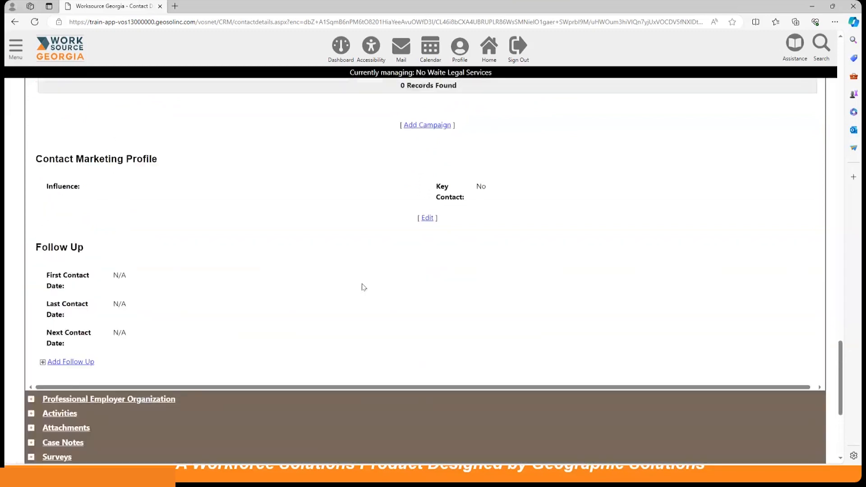
scroll(364, 285, "up", 5)
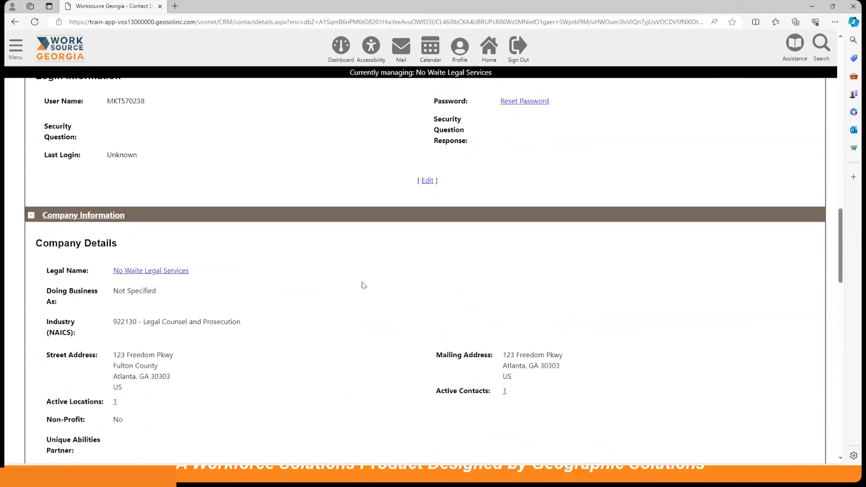
scroll(364, 285, "down", 10)
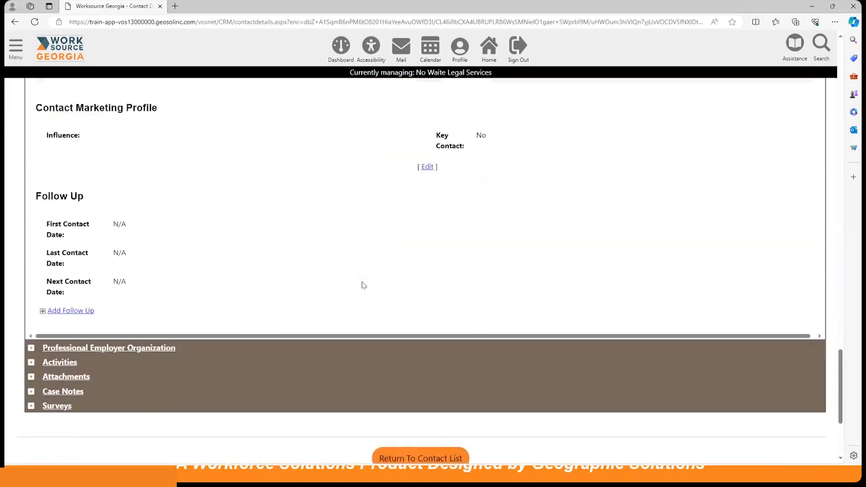
scroll(364, 285, "down", 2)
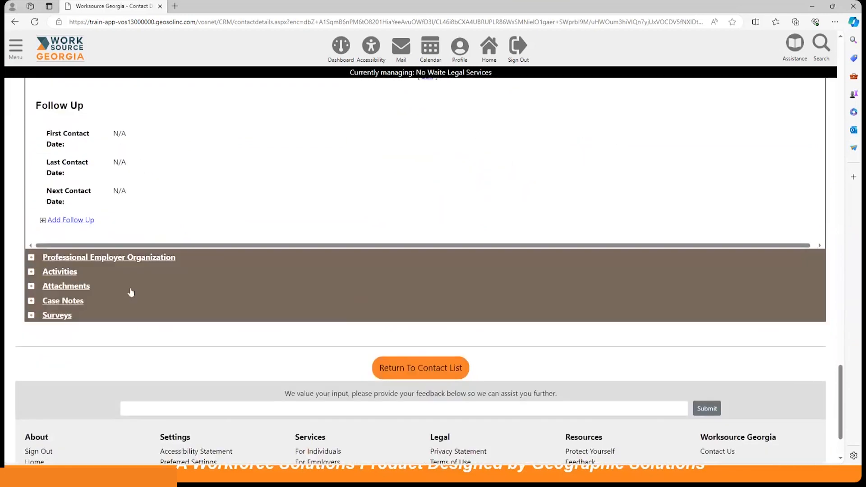
Step: Expand the Activities section, which lists 0 records
left_click(31, 272)
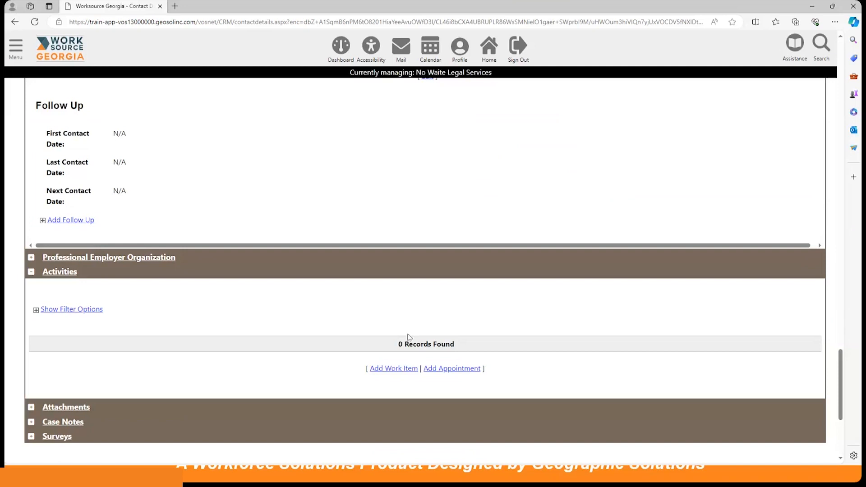
Step: Add a work item with category Face-to-Face Meeting, status New and due date 4/5/2024
left_click(386, 370)
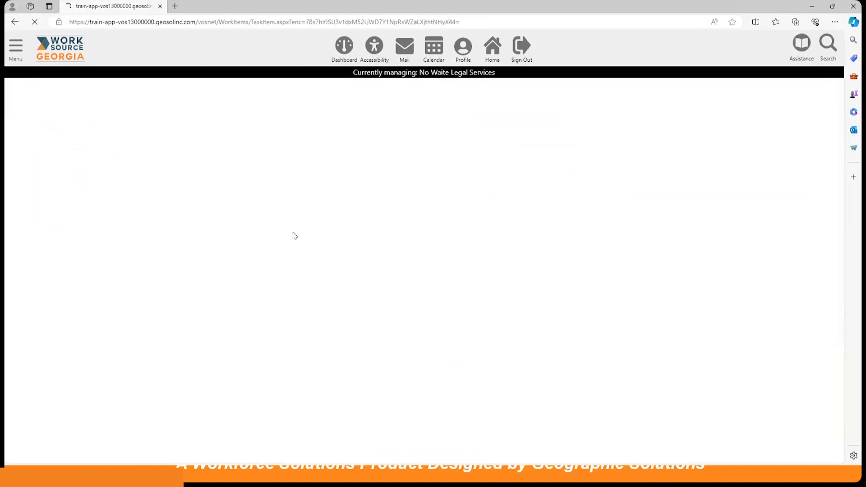
scroll(297, 238, "down", 3)
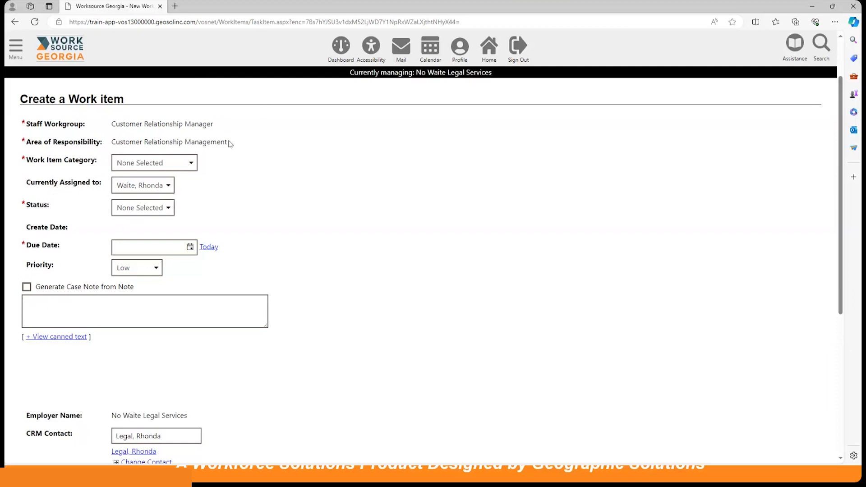
left_click(188, 166)
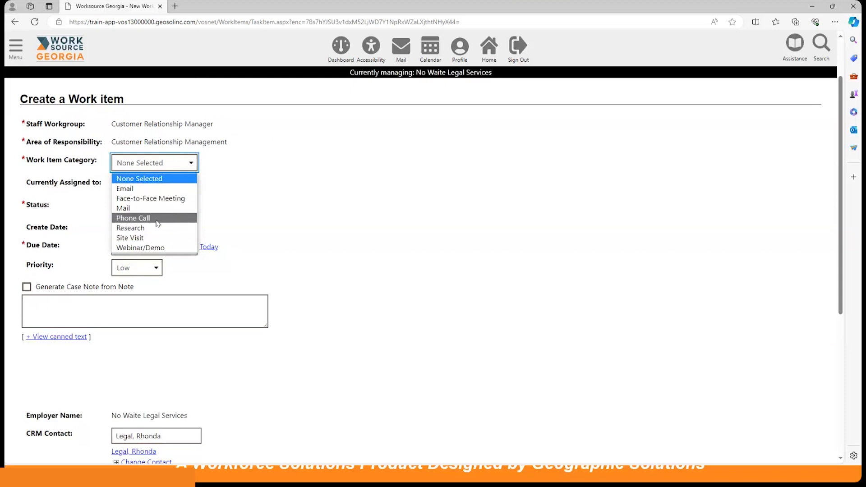
left_click(163, 198)
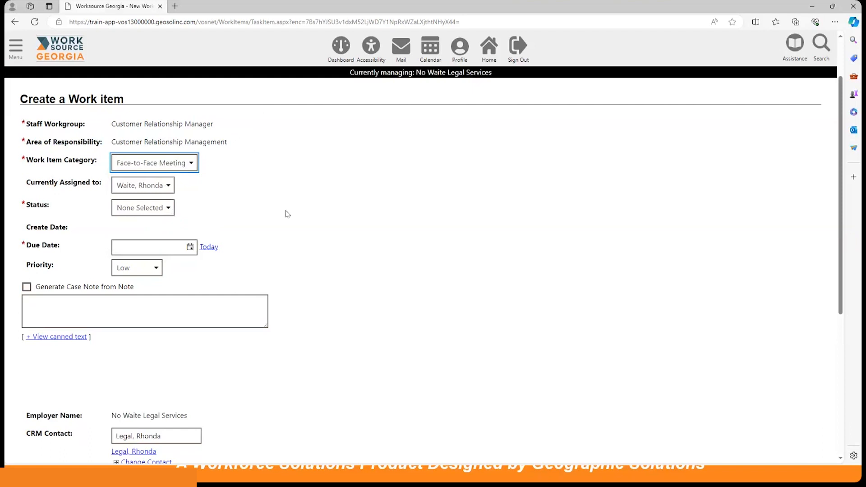
left_click(149, 212)
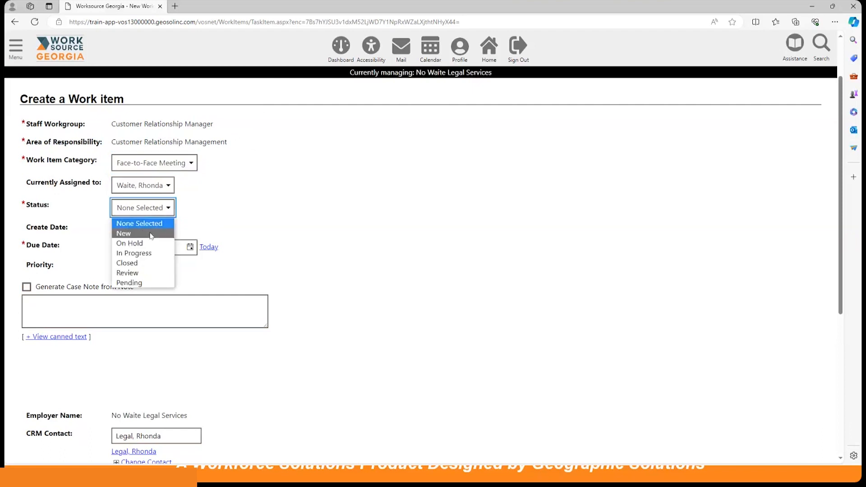
left_click(151, 234)
scroll(295, 229, "down", 1)
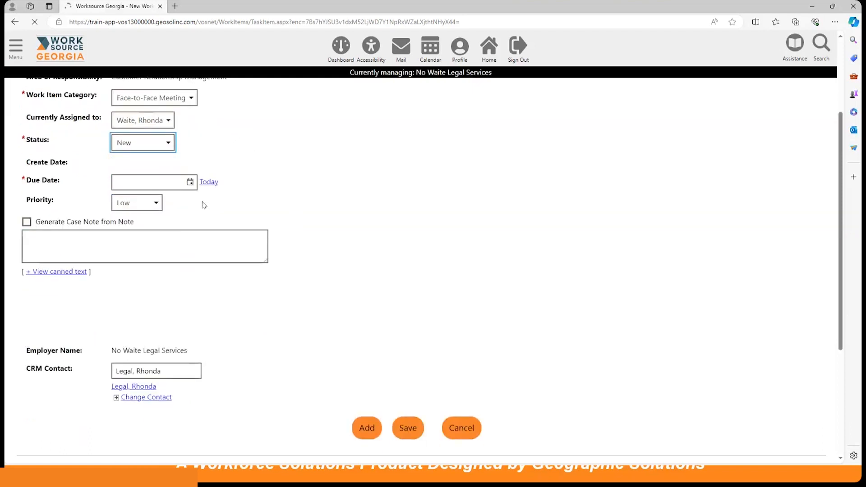
left_click(190, 182)
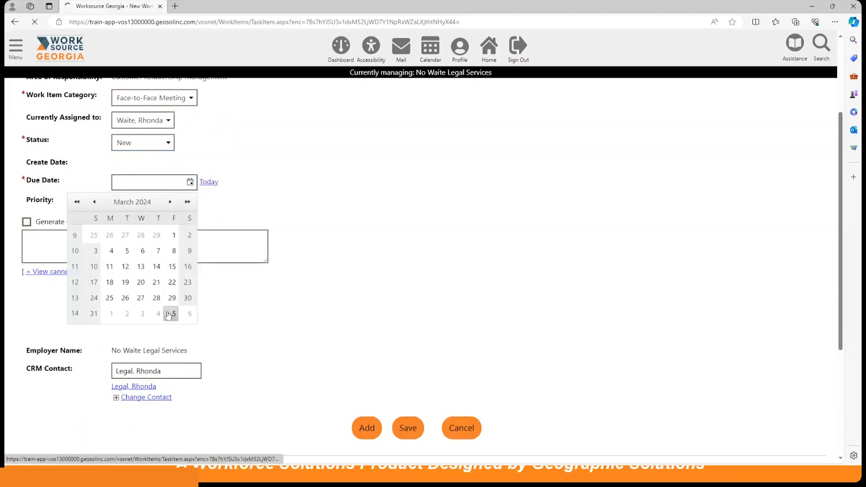
scroll(219, 265, "down", 2)
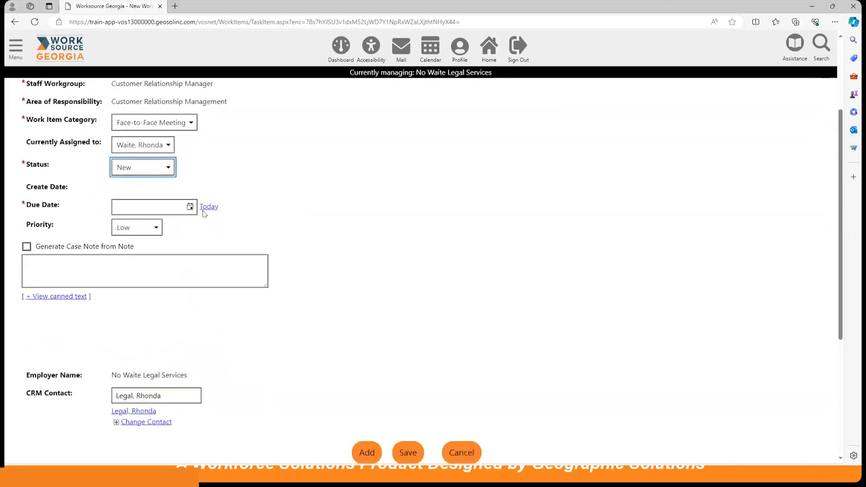
left_click(190, 206)
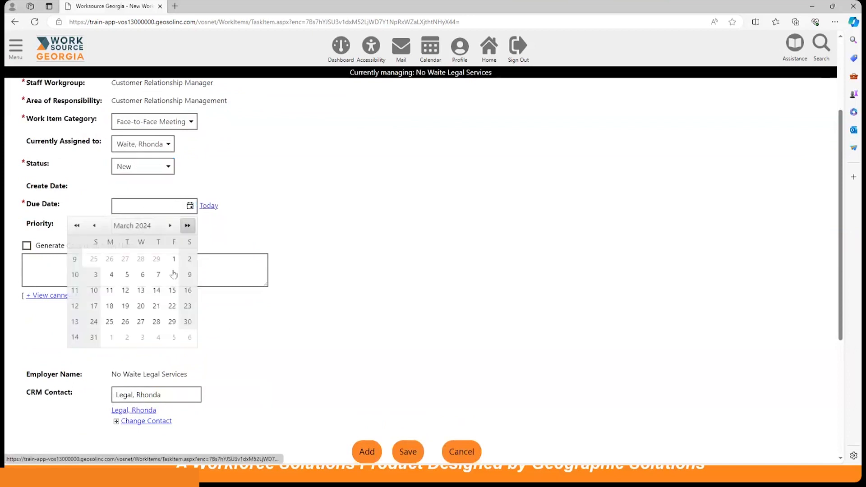
left_click(174, 337)
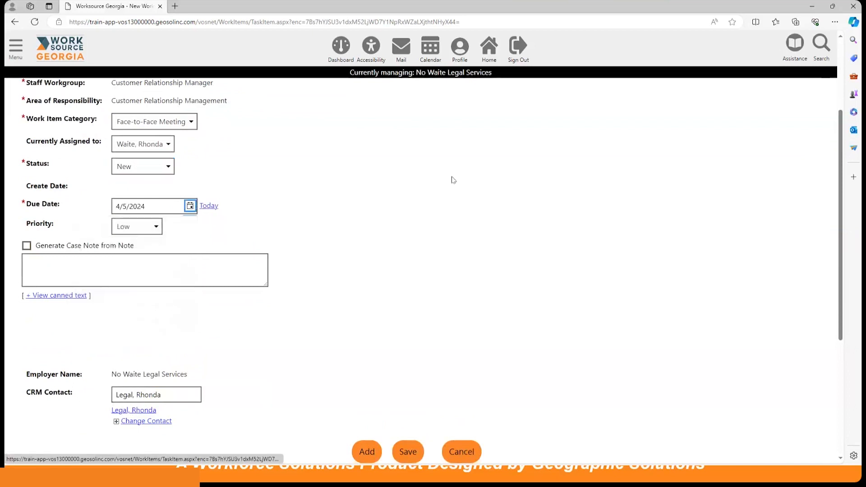
scroll(428, 187, "down", 1)
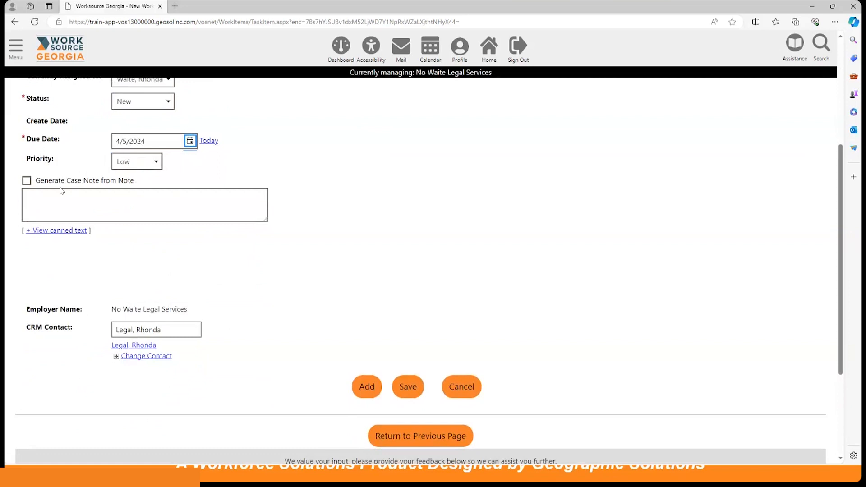
Step: Tick Generate Case Note from Note, note a meeting with the employer next week, and save
left_click(27, 180)
left_click(62, 198)
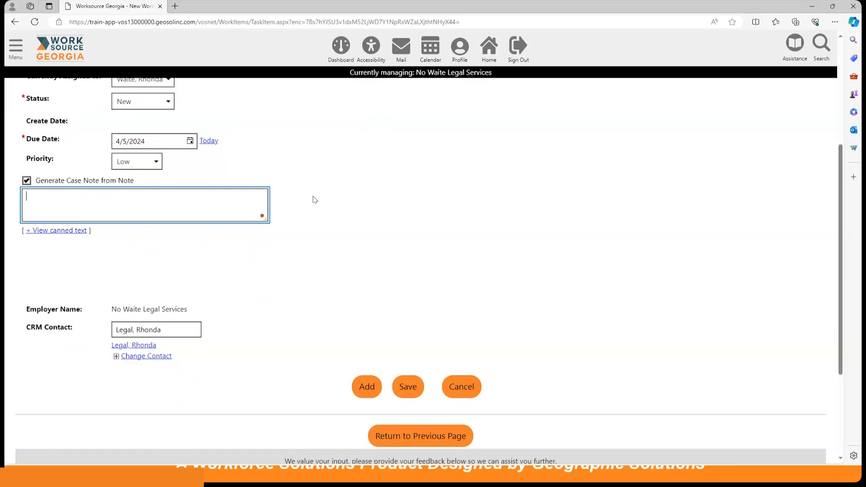
type("eting employer next week to discuss ")
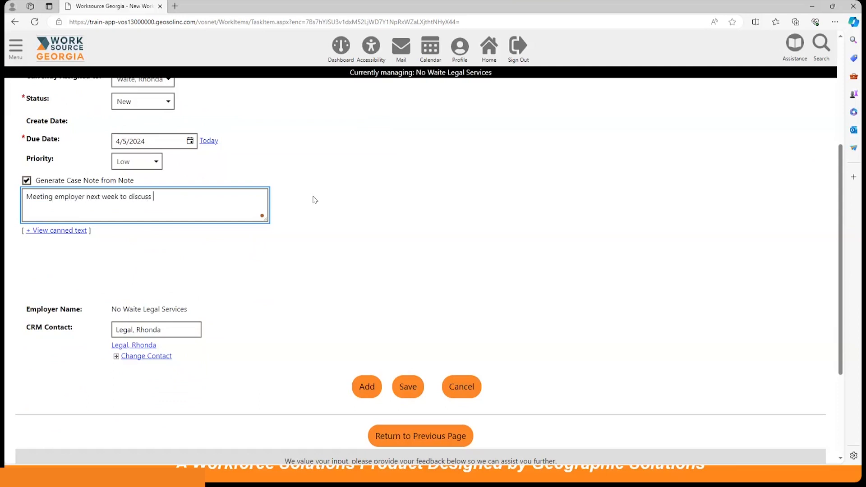
type("the labor exchange system.")
scroll(363, 210, "down", 2)
left_click(408, 321)
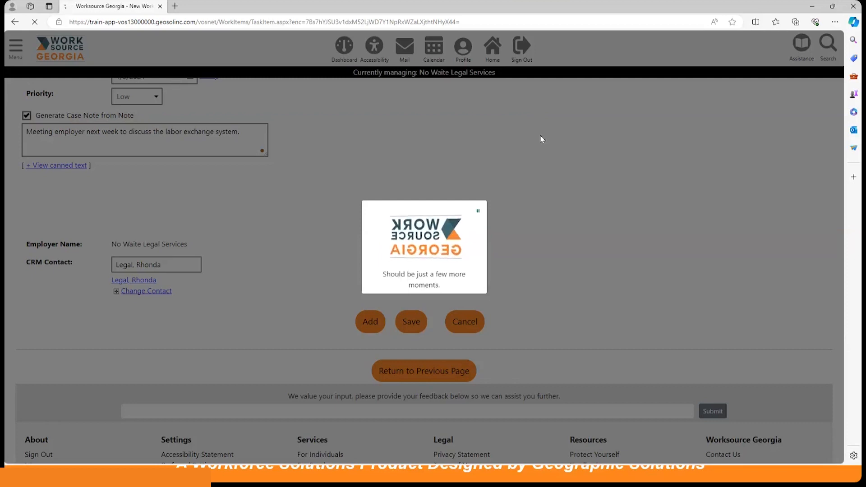
Step: Expand Activities to show the Face-to-Face Meeting work item, status New, due 4/05/2024
scroll(418, 216, "down", 4)
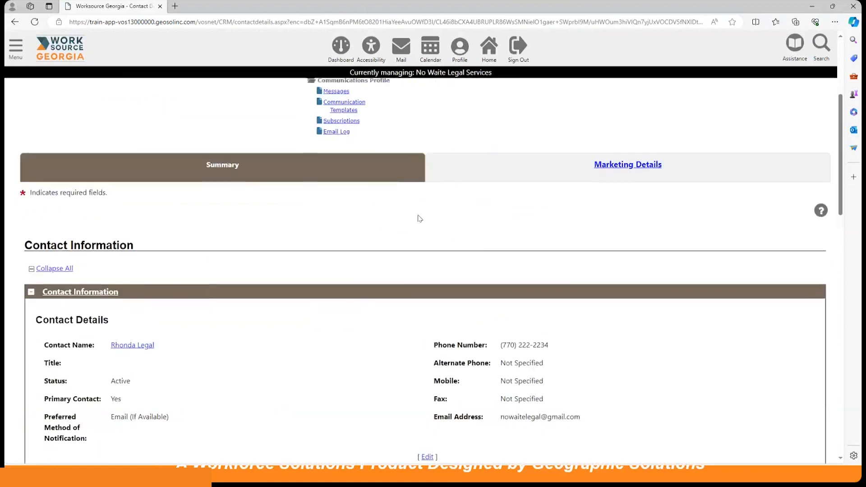
scroll(419, 218, "down", 12)
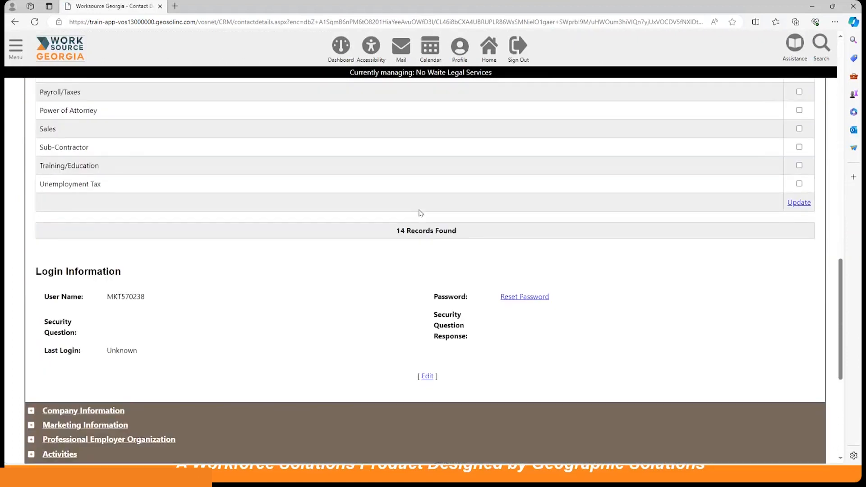
scroll(420, 213, "down", 6)
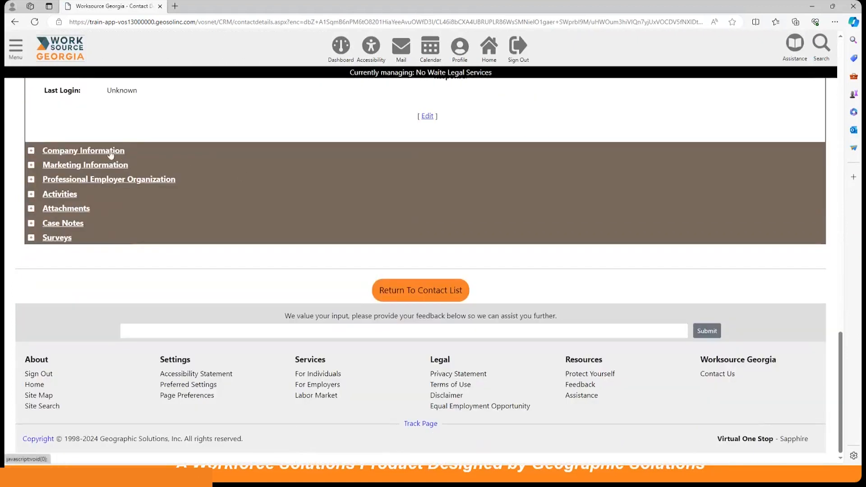
left_click(59, 194)
scroll(59, 218, "down", 1)
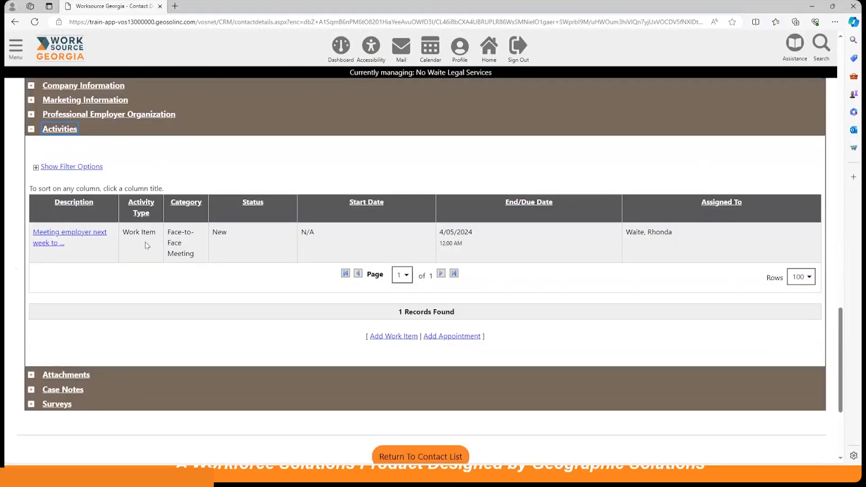
scroll(152, 236, "down", 2)
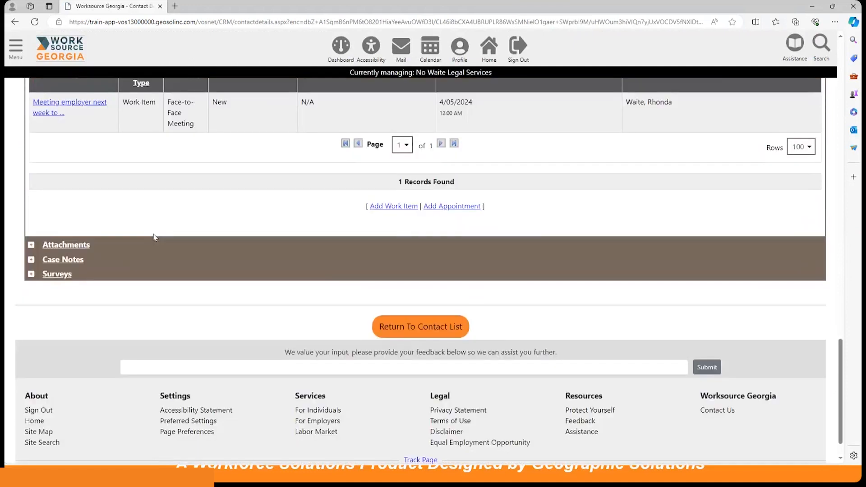
Step: Start an appointment for No Waite Legal Services with My Calendar selected
left_click(467, 210)
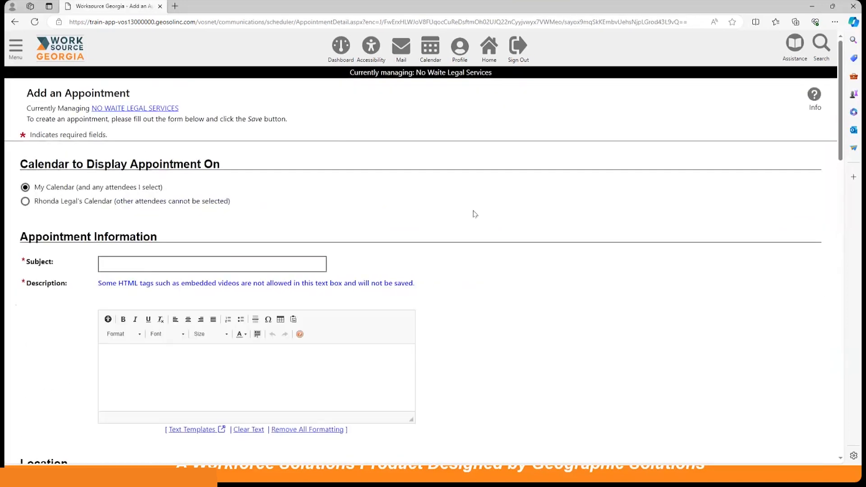
scroll(472, 213, "down", 2)
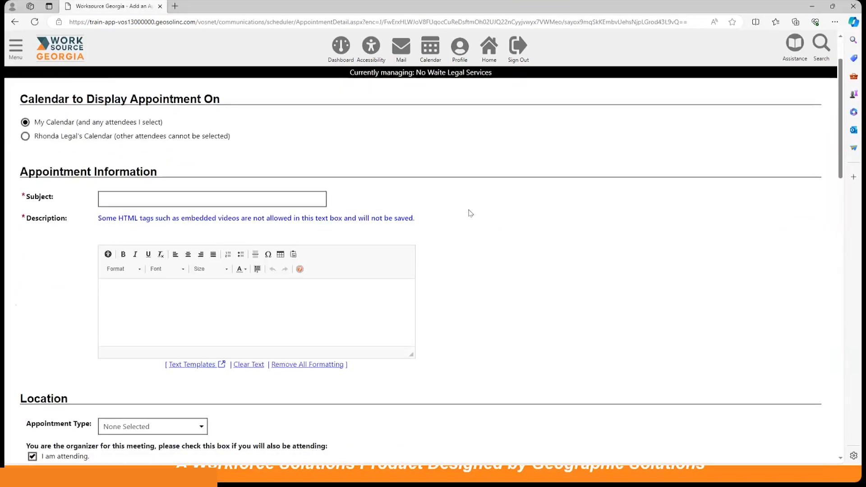
left_click(25, 136)
left_click(25, 122)
scroll(234, 192, "down", 2)
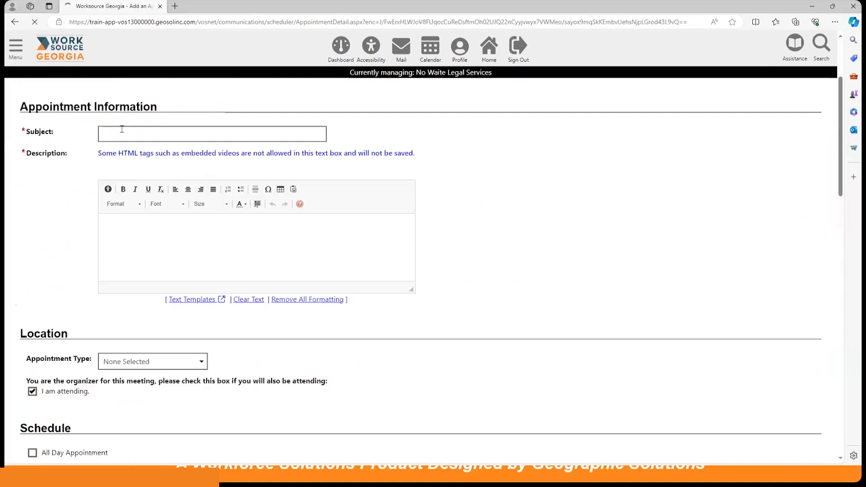
scroll(241, 194, "down", 2)
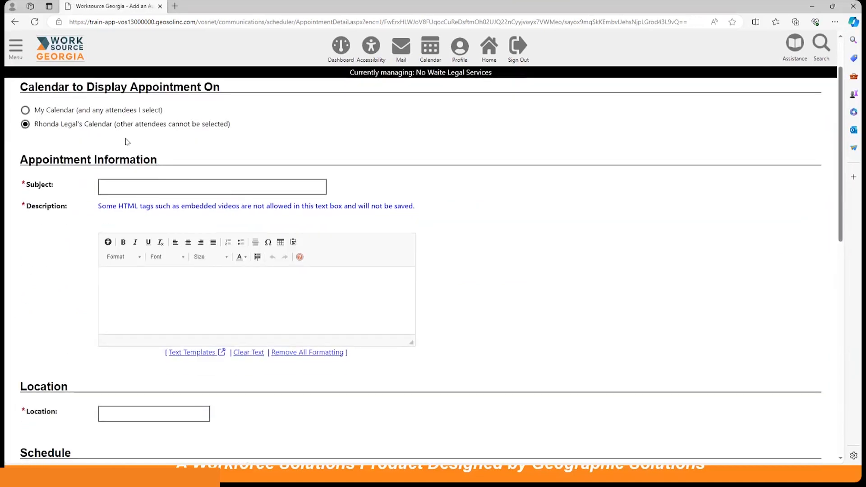
left_click(25, 110)
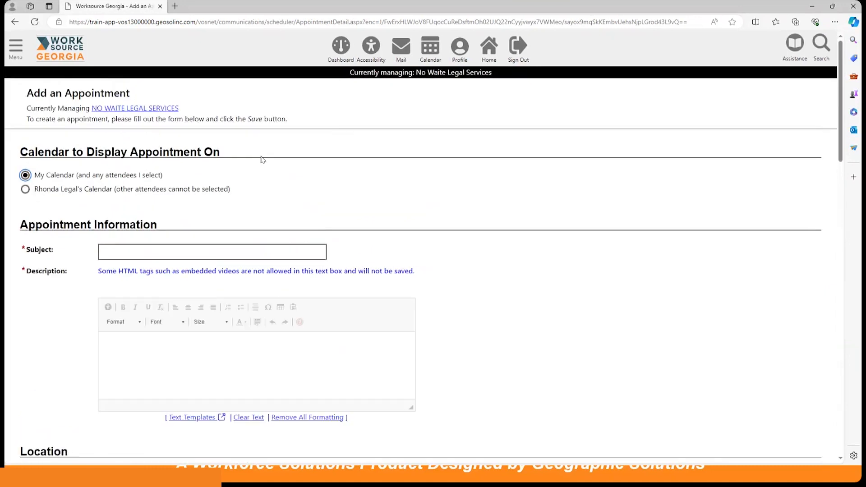
scroll(204, 149, "down", 3)
Step: Enter subject 'Site Visit' and a description about visiting the employer to discuss the labor exchange system
left_click(137, 126)
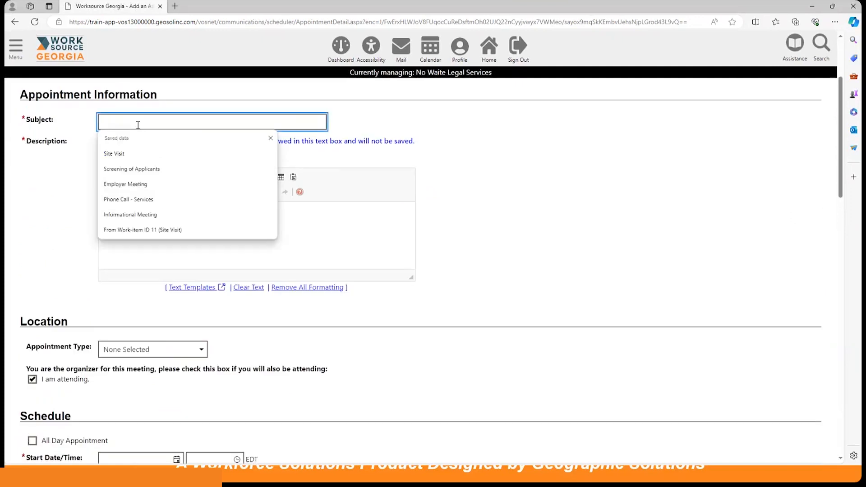
type("Site")
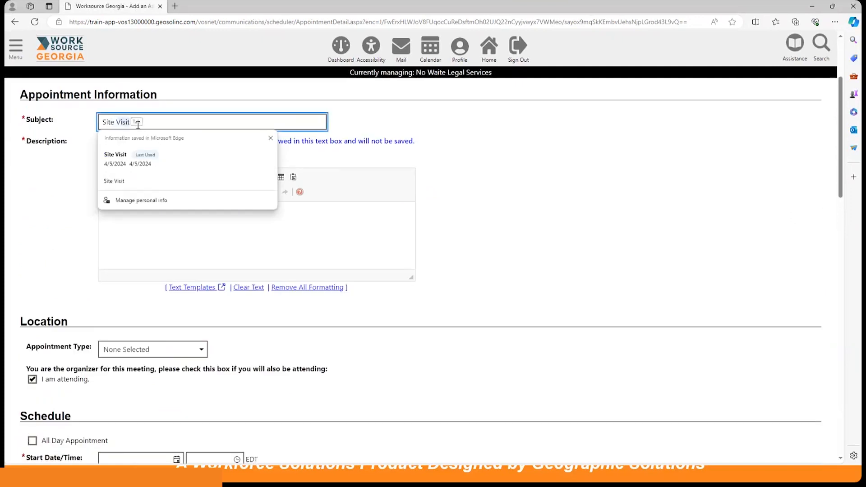
key("Tab")
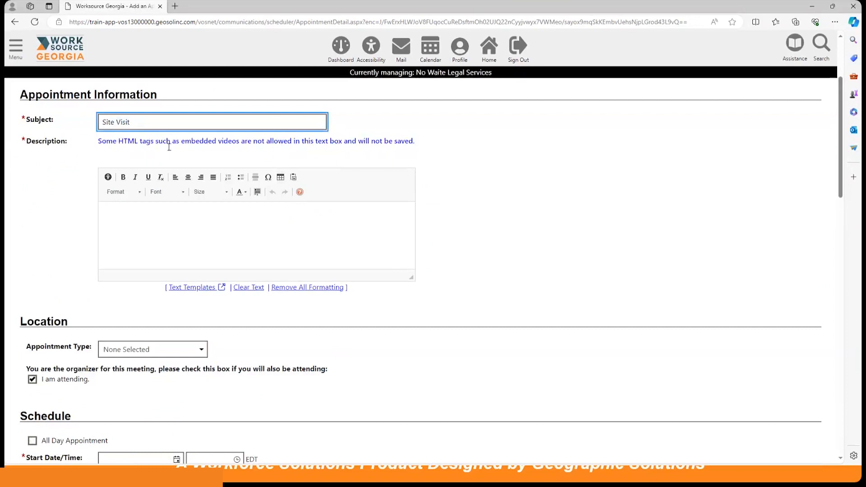
left_click(165, 219)
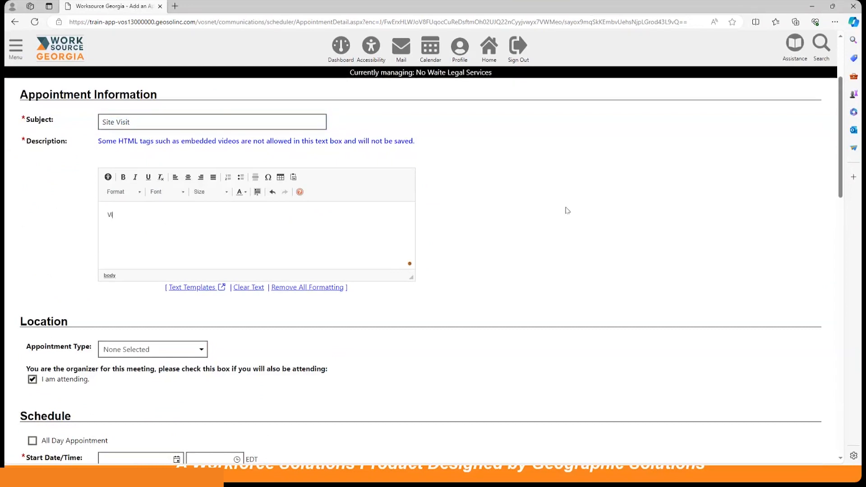
type("Visit with employer to discuss the labor exchange system.")
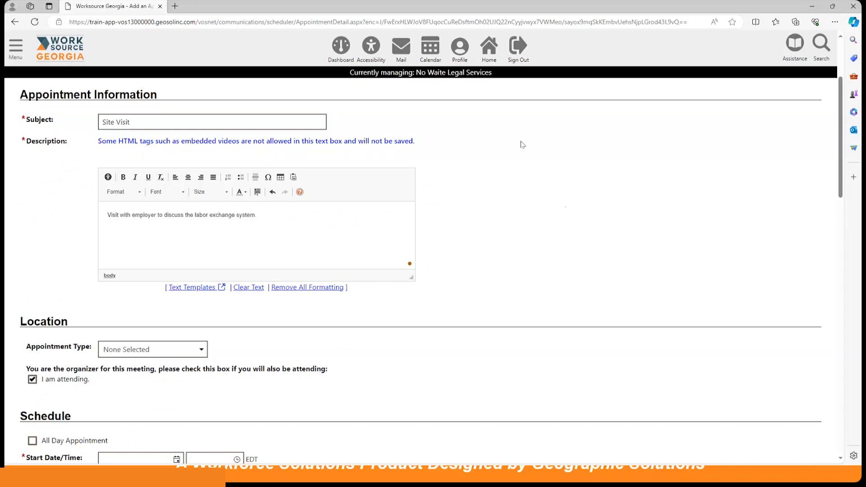
scroll(447, 184, "down", 3)
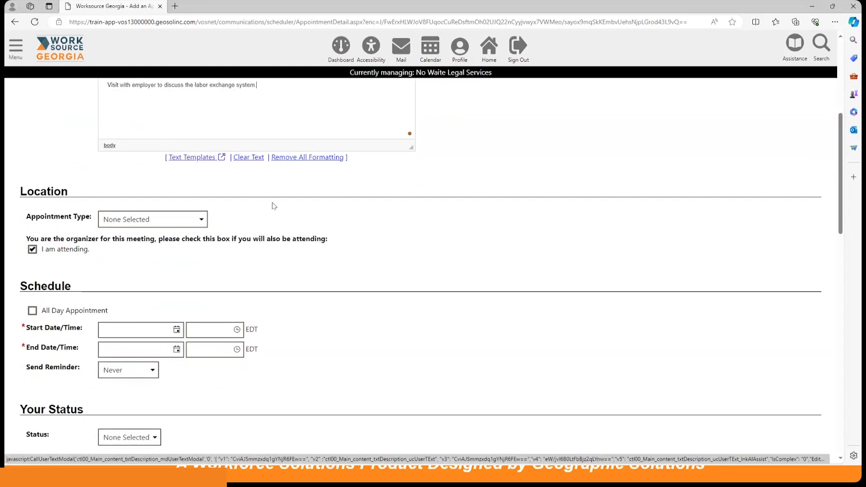
scroll(271, 206, "down", 2)
Step: Make the appointment In Person - Custom Location on 4/5/2024 from 9:00 to 10:00 AM
left_click(152, 163)
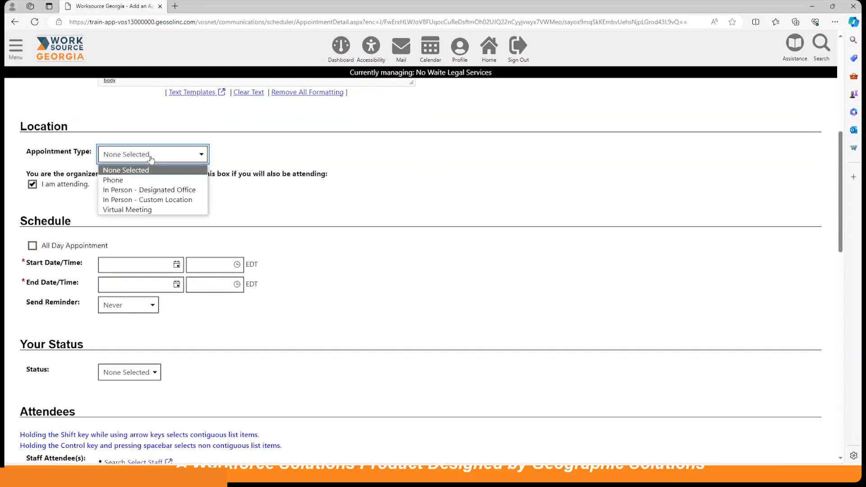
left_click(154, 200)
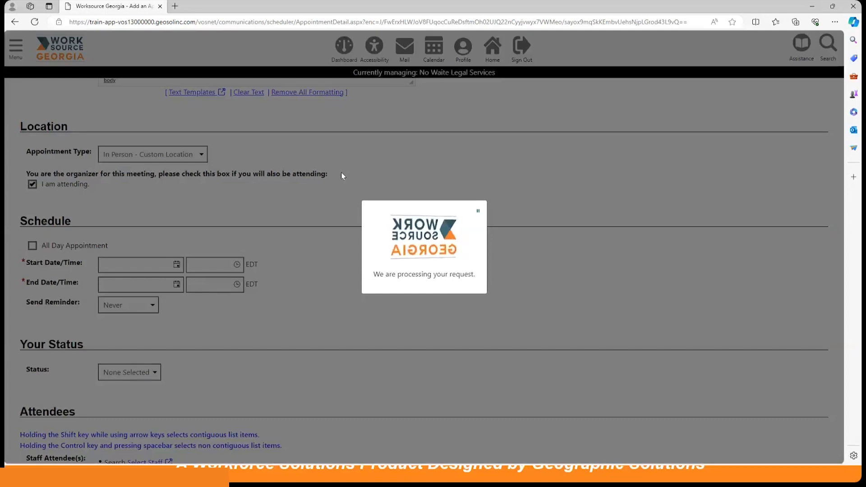
scroll(342, 176, "down", 8)
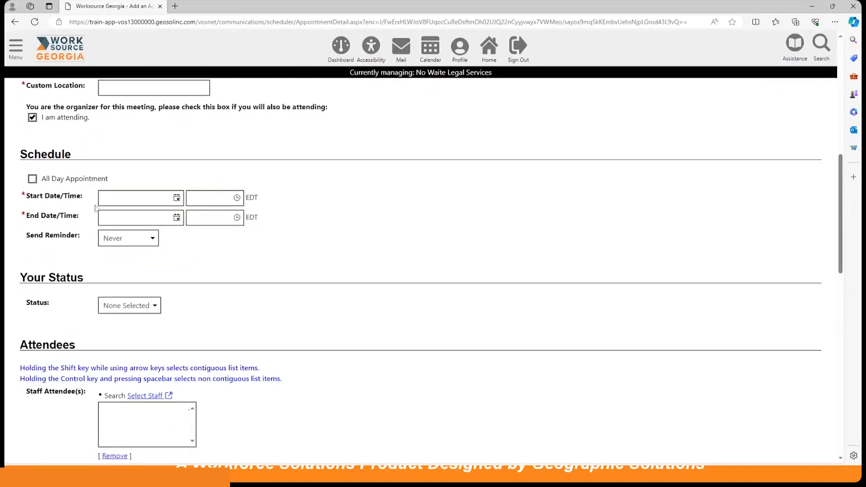
left_click(177, 198)
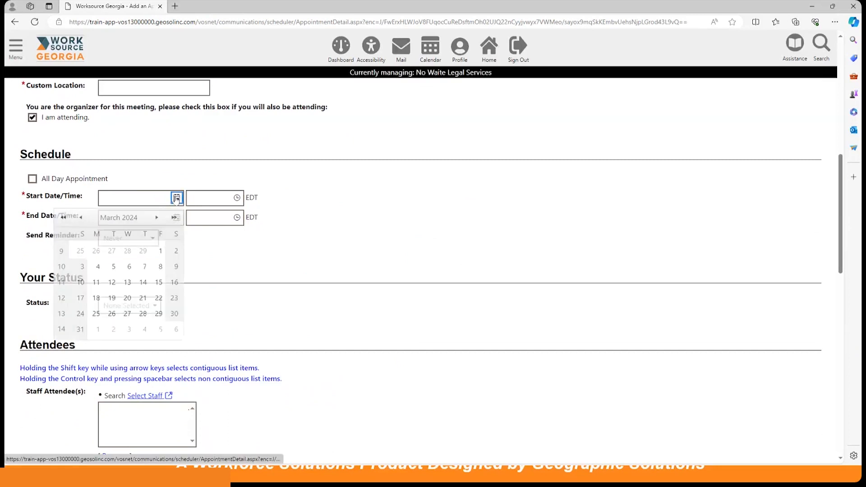
left_click(161, 330)
left_click(237, 198)
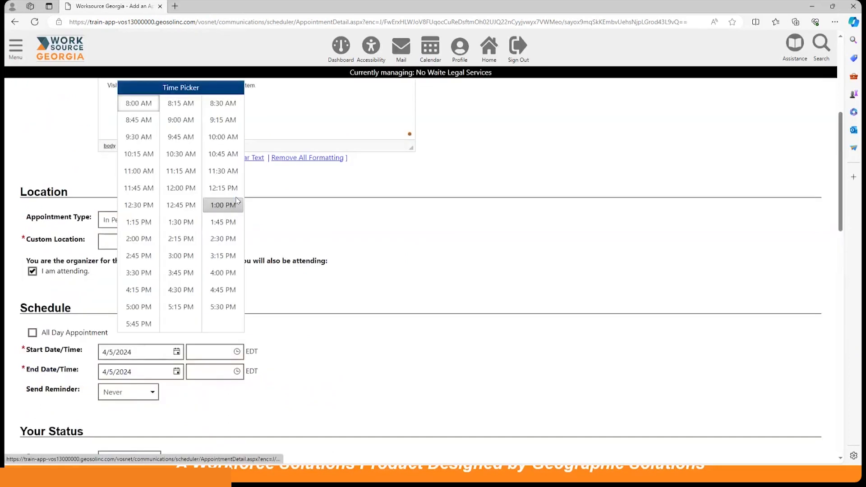
left_click(180, 119)
scroll(166, 346, "down", 3)
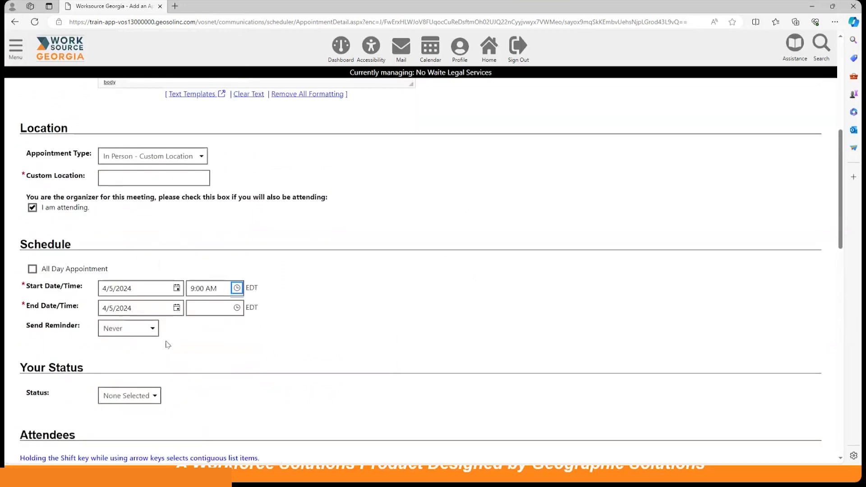
left_click(237, 242)
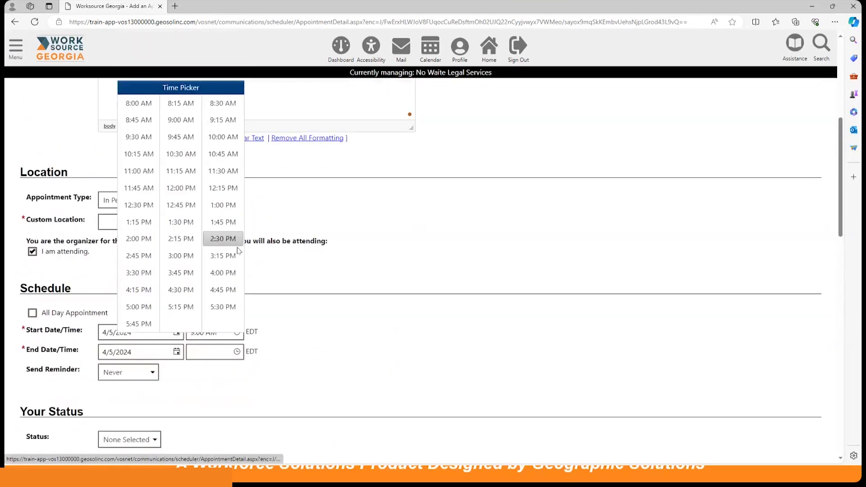
left_click(223, 136)
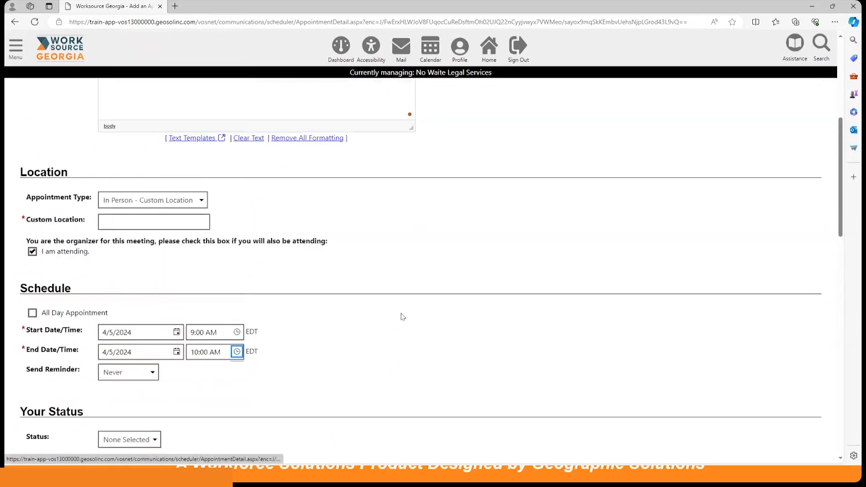
Step: Set the reminder to 1 Day Before and the status to Accepted
scroll(304, 310, "down", 5)
left_click(134, 183)
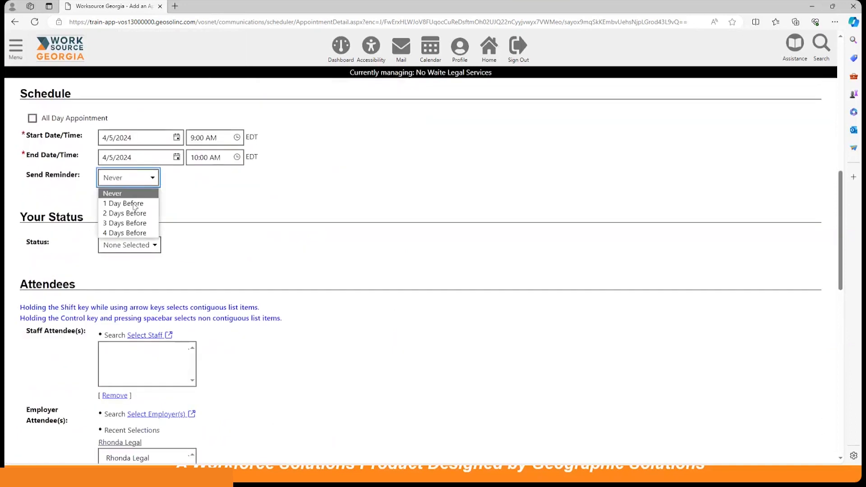
left_click(121, 199)
scroll(366, 225, "down", 3)
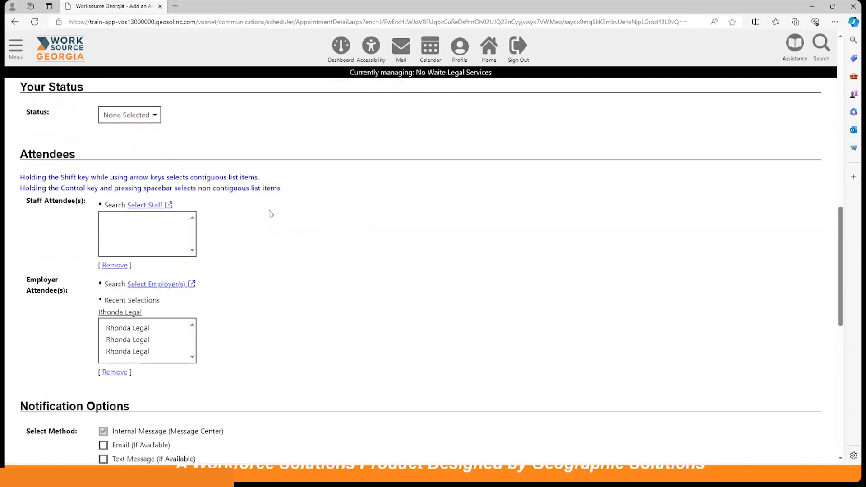
left_click(130, 118)
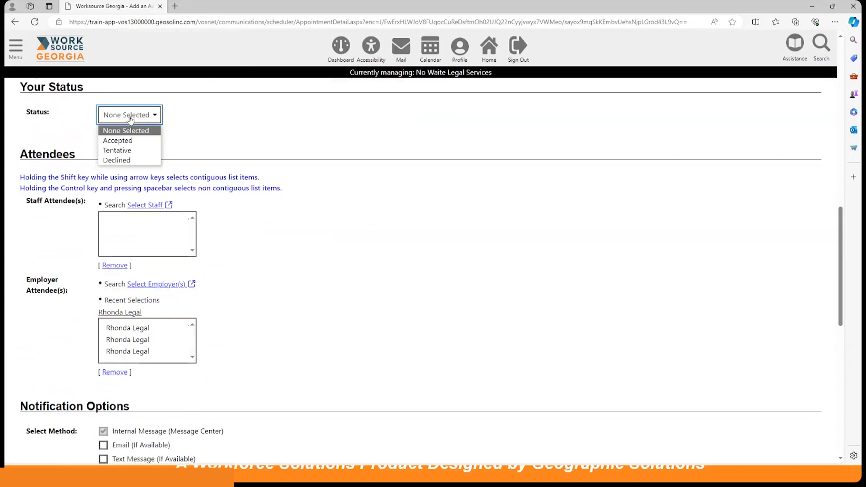
left_click(134, 141)
scroll(352, 250, "down", 2)
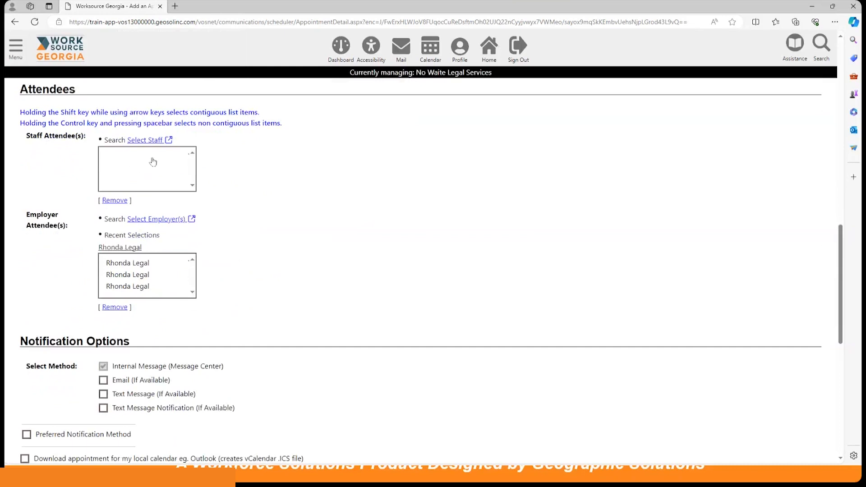
Step: Choose the employer contact as the appointment attendee
scroll(292, 220, "down", 2)
left_click(138, 210)
left_click(126, 220)
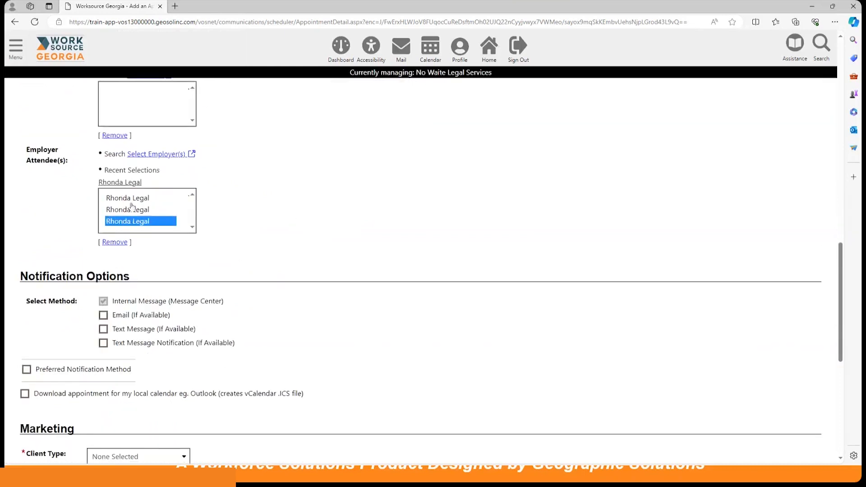
left_click(131, 199)
left_click(135, 220)
left_click(141, 209)
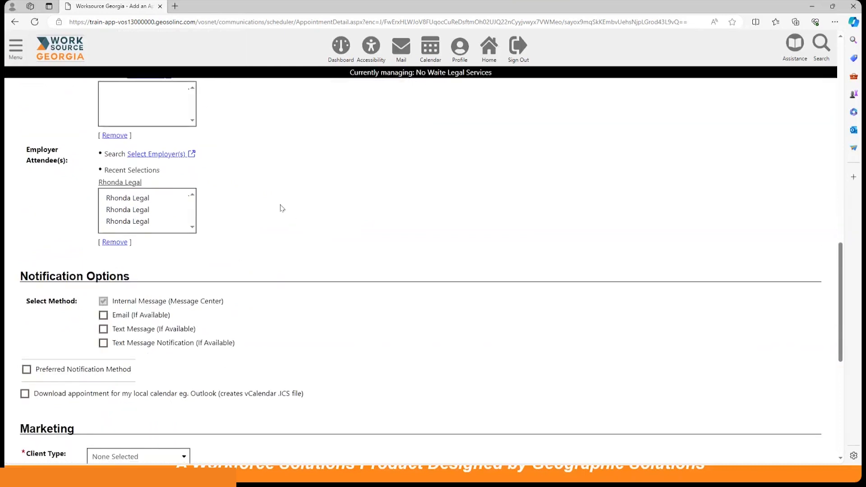
Step: Turn on Email (If Available) under Notification Options
scroll(281, 208, "down", 1)
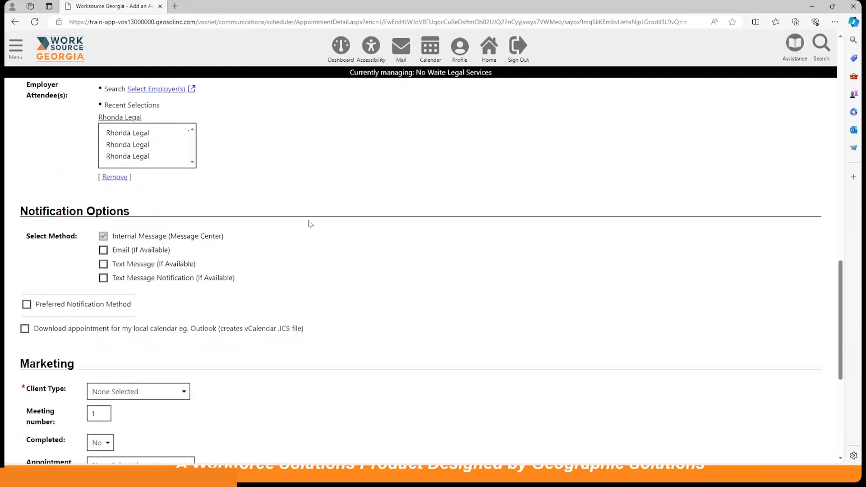
scroll(309, 223, "down", 1)
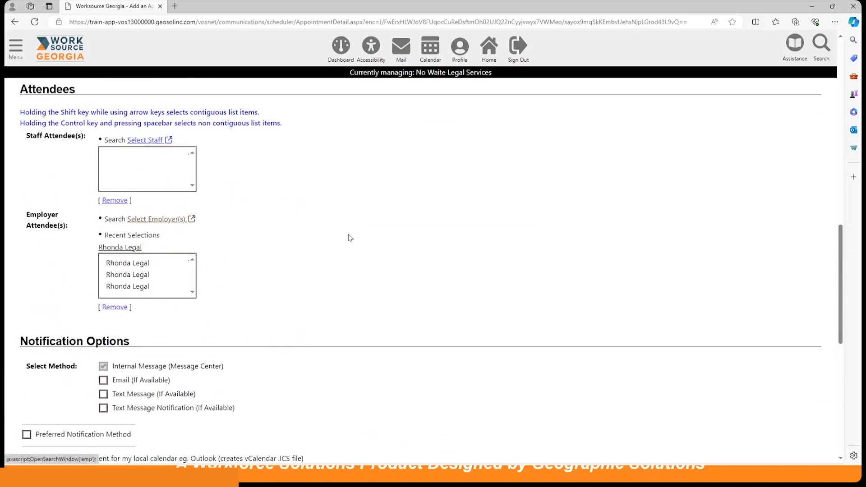
scroll(431, 227, "down", 5)
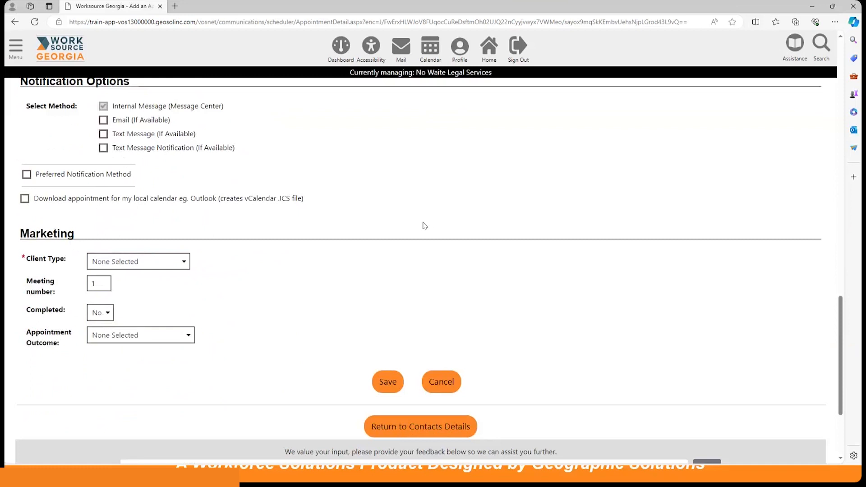
left_click(103, 121)
left_click(104, 121)
left_click(103, 120)
Step: Set Client Type to New Prospect and save the appointment
scroll(324, 215, "down", 7)
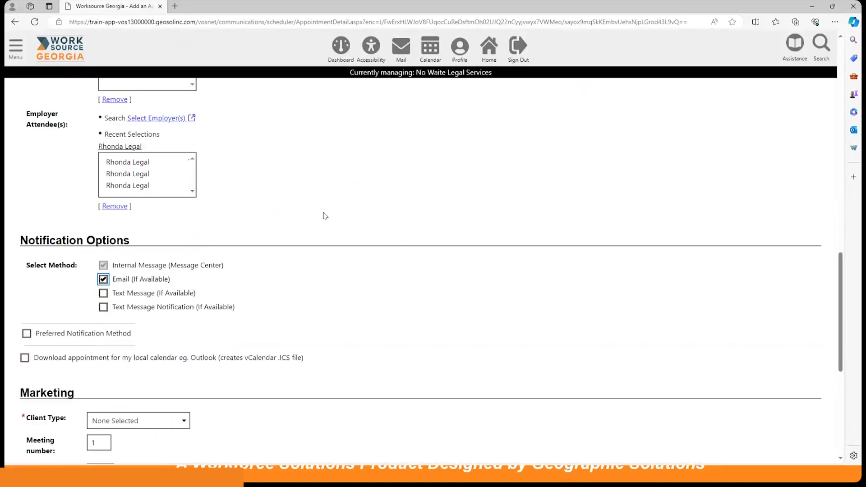
scroll(324, 215, "down", 2)
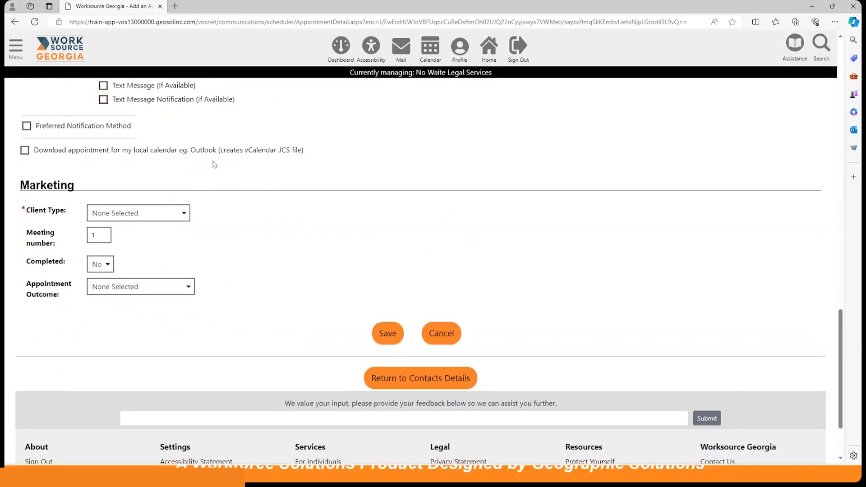
scroll(284, 237, "down", 2)
left_click(158, 148)
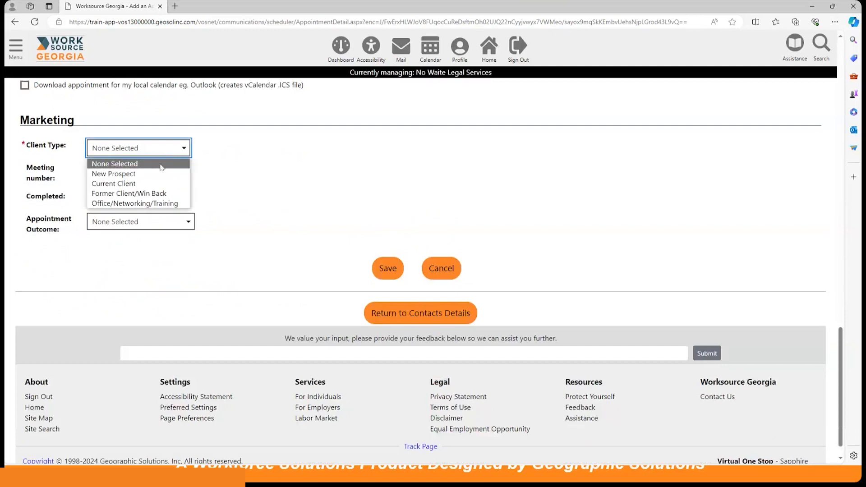
left_click(156, 175)
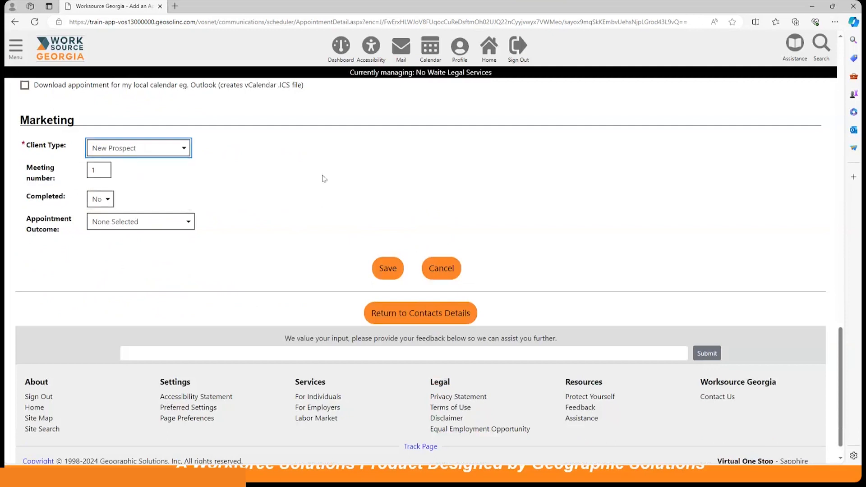
left_click(387, 269)
left_click(387, 270)
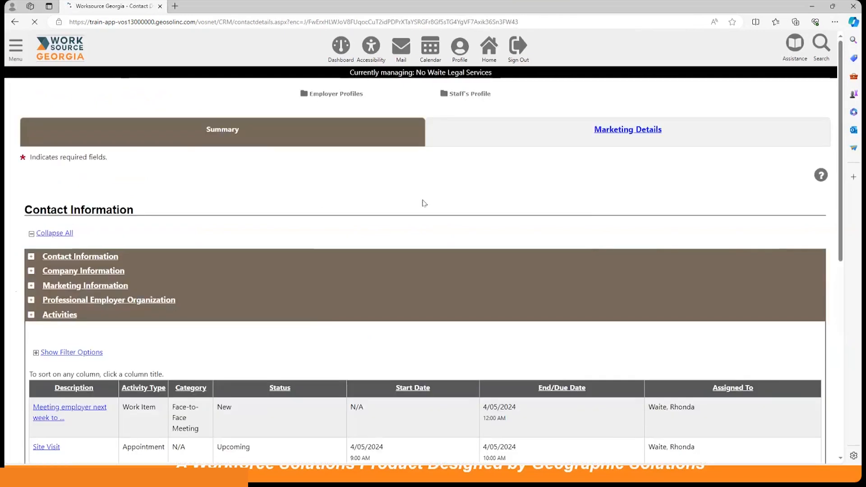
Step: Review the two activity records, then scroll back to the top of Contact Details
scroll(343, 313, "down", 14)
scroll(343, 312, "up", 4)
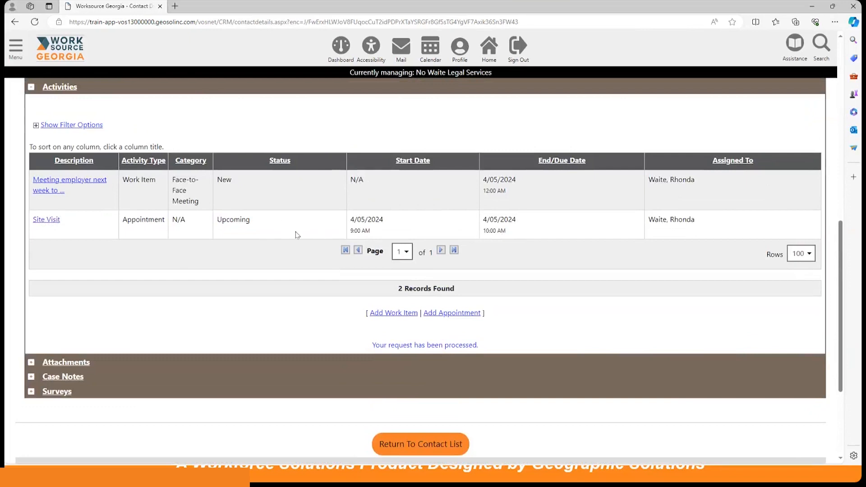
scroll(296, 235, "up", 10)
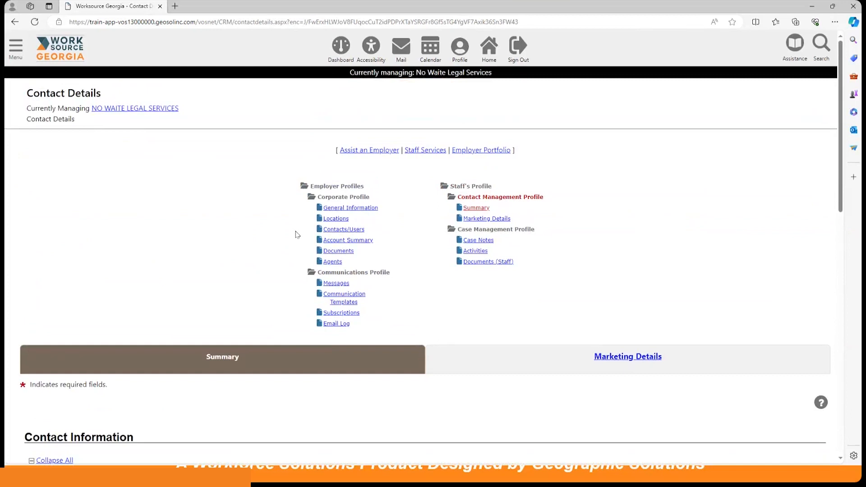
Step: Open 145 Appointments from the dashboard, verify the April 5 Site Visit, then return to the dashboard
left_click(337, 50)
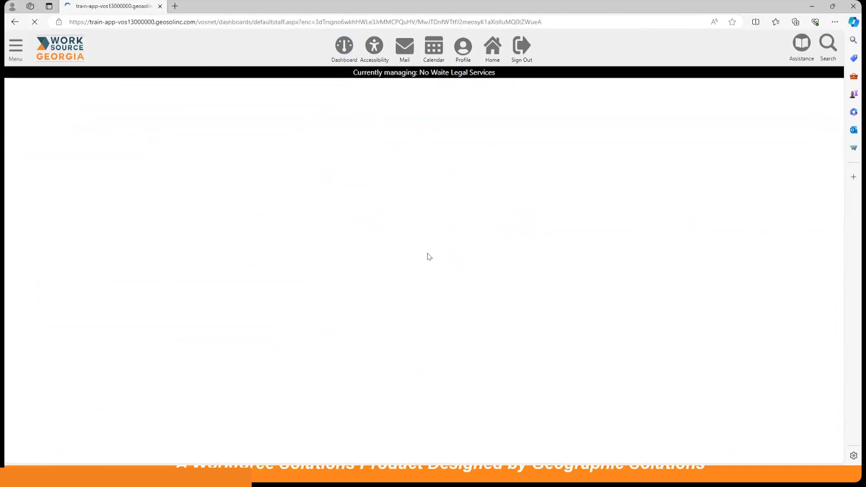
scroll(429, 257, "down", 10)
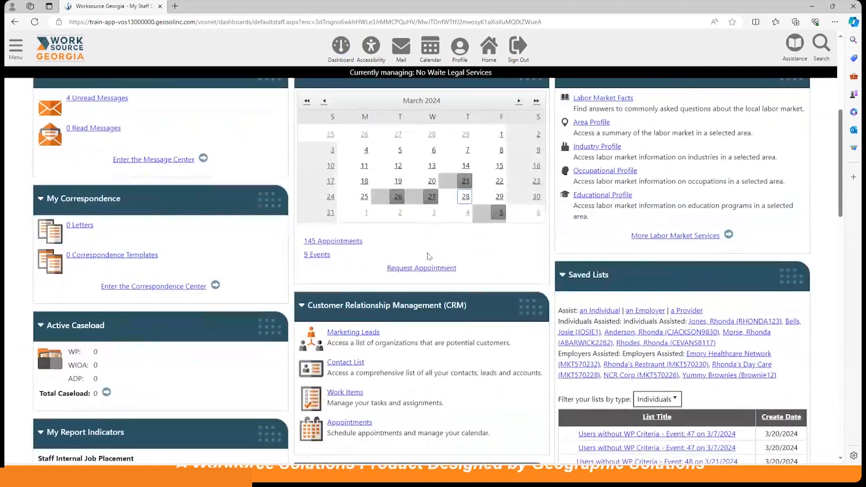
scroll(428, 255, "up", 5)
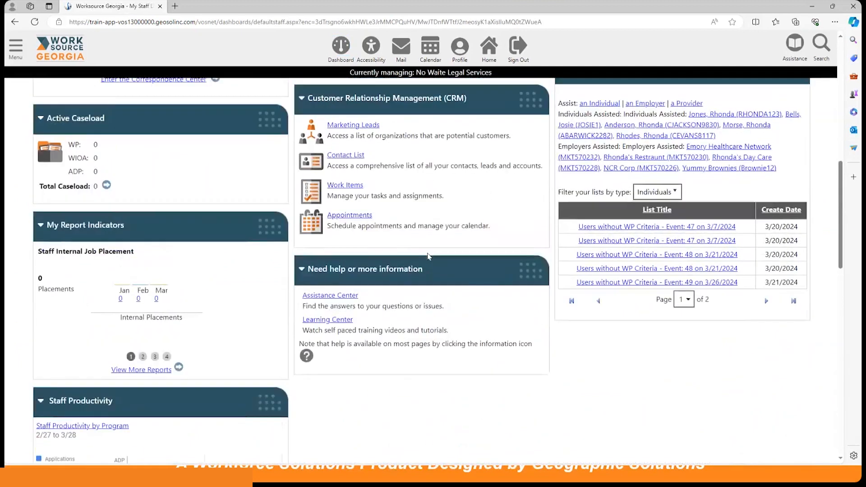
scroll(386, 271, "up", 1)
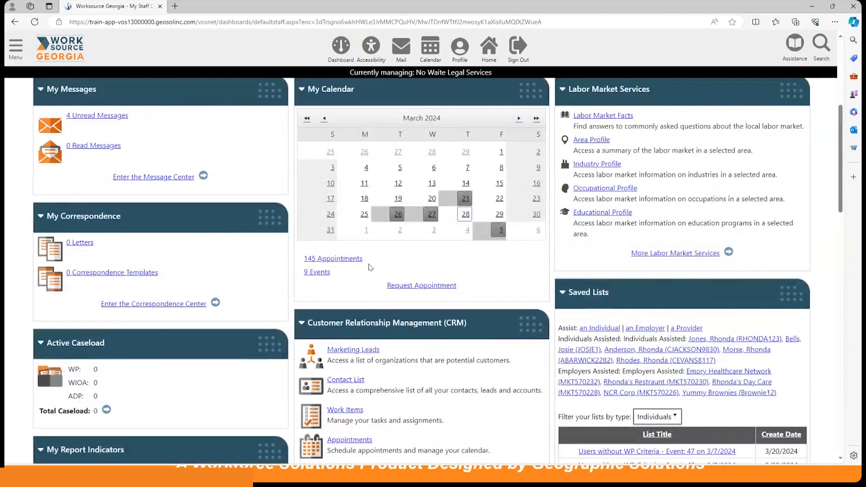
left_click(356, 260)
scroll(483, 270, "down", 5)
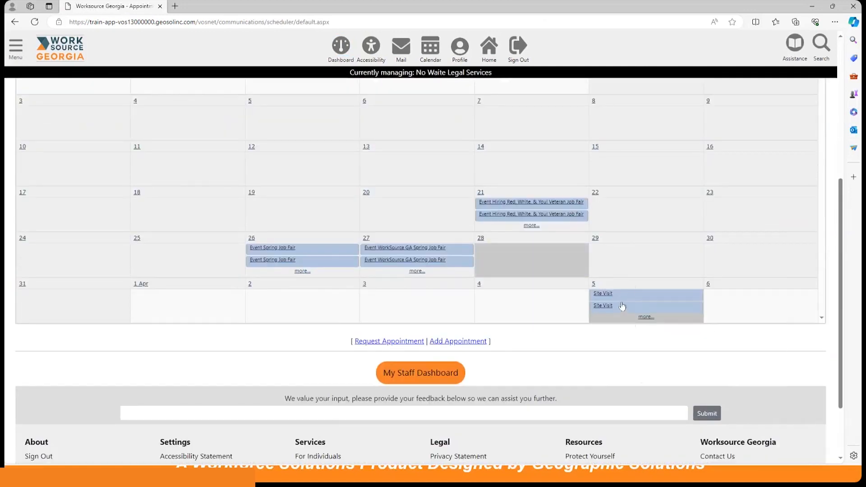
scroll(267, 291, "up", 6)
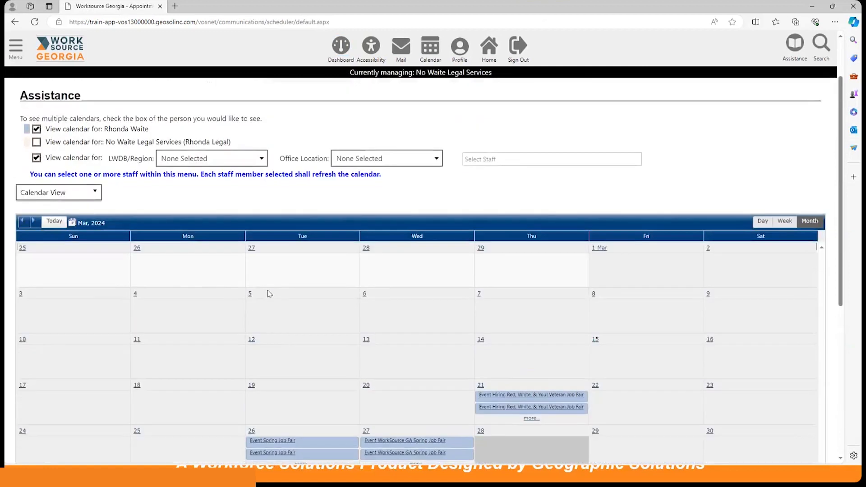
left_click(343, 50)
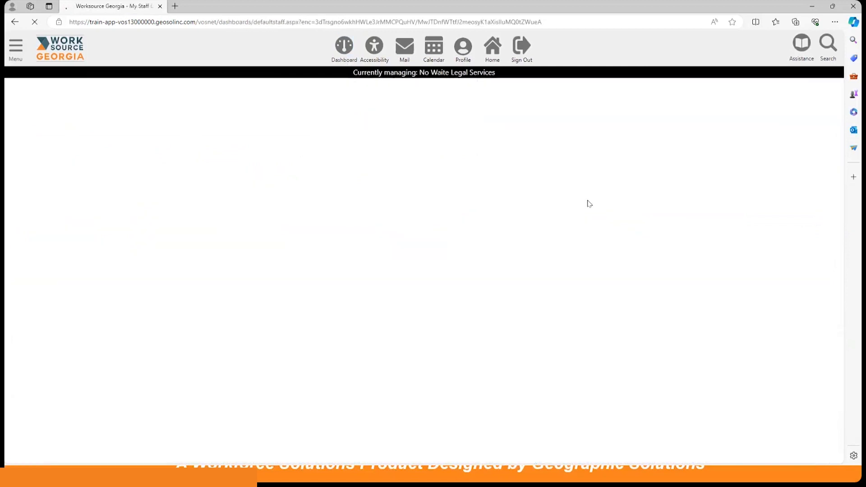
scroll(566, 223, "down", 9)
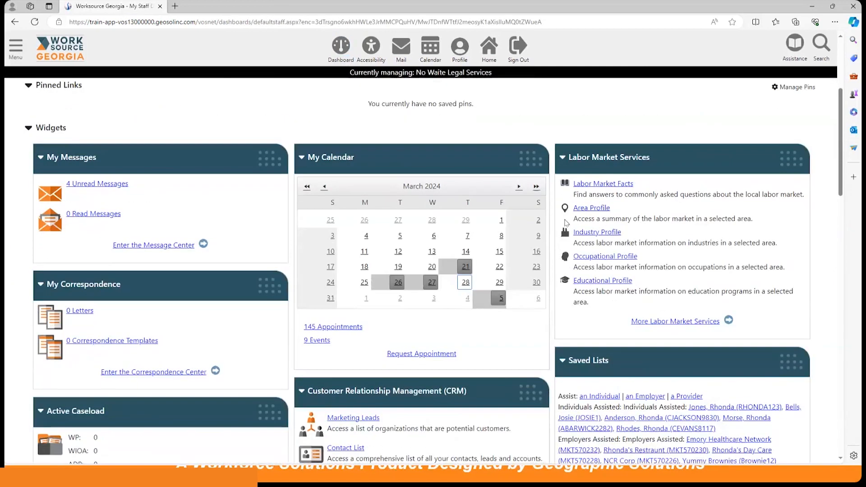
scroll(567, 222, "down", 1)
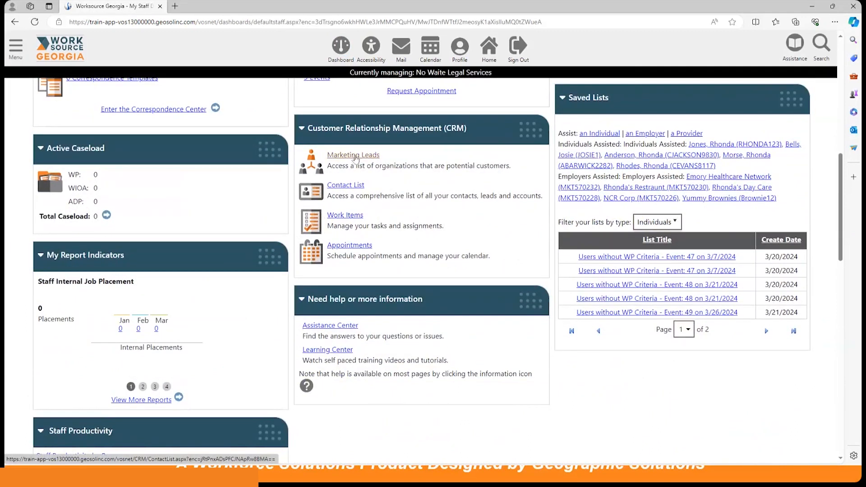
Step: Open the No Waite Legal Services contact from the Marketing Leads list
left_click(355, 158)
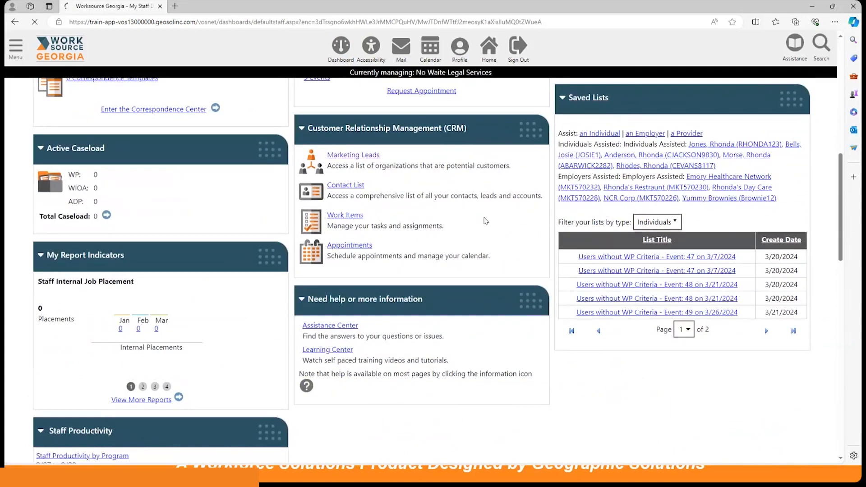
scroll(347, 251, "down", 1)
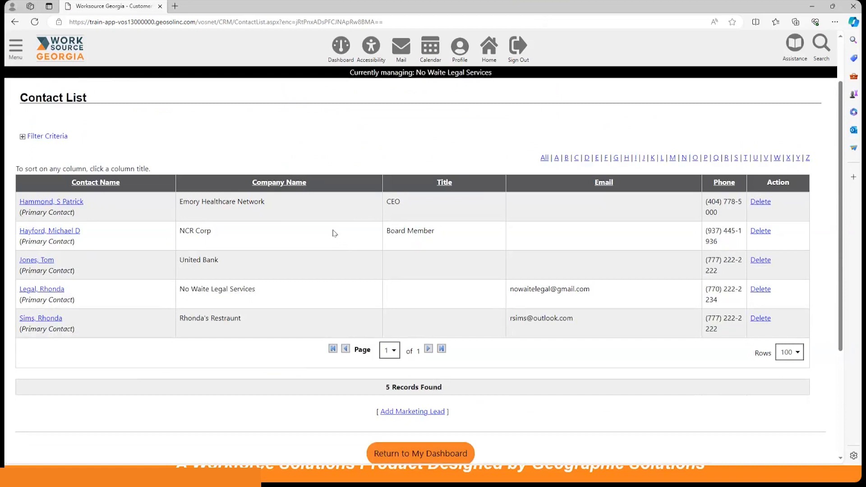
left_click(45, 291)
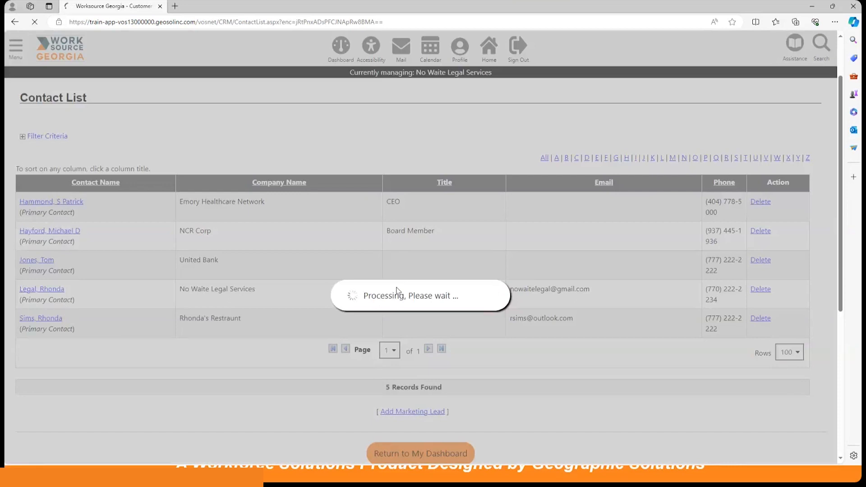
Step: Expand Activities and Case Notes to reveal the 'From Work-item ID 13' note dated 3/28/2024
scroll(398, 290, "down", 12)
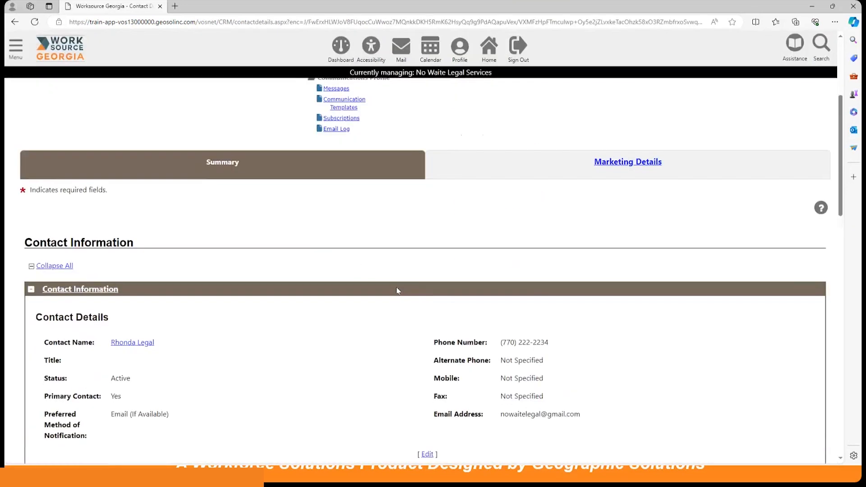
scroll(398, 290, "down", 9)
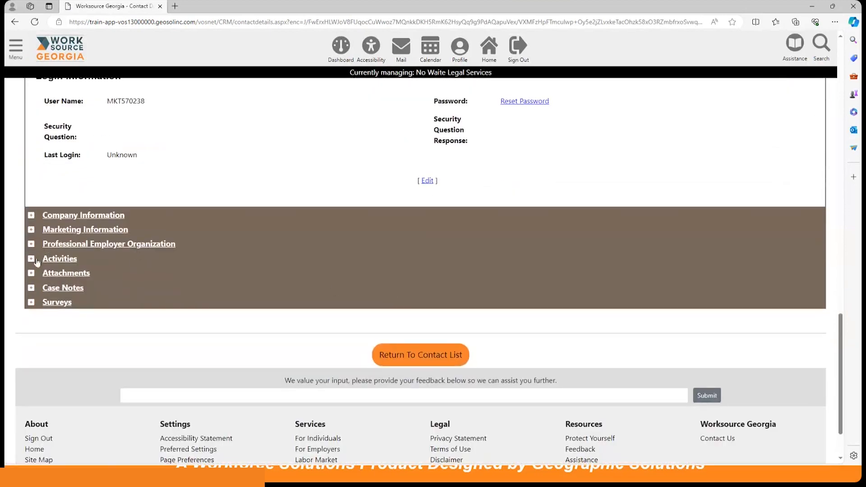
left_click(32, 259)
scroll(191, 284, "down", 3)
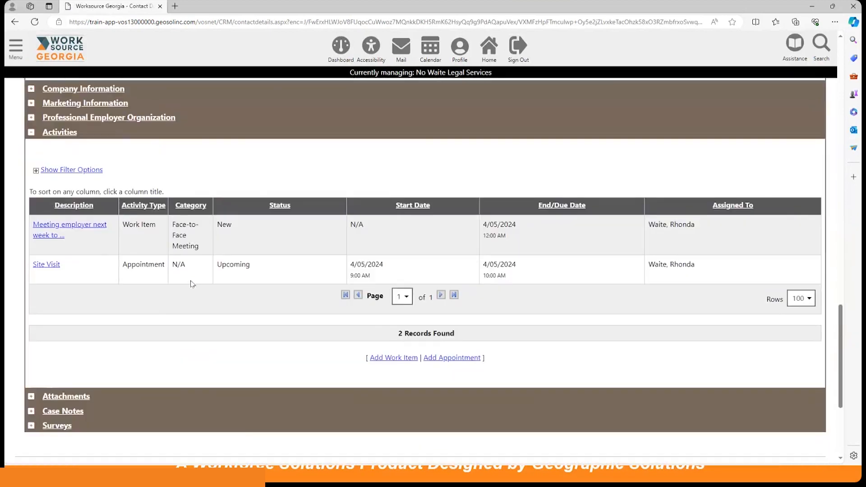
scroll(235, 336, "down", 2)
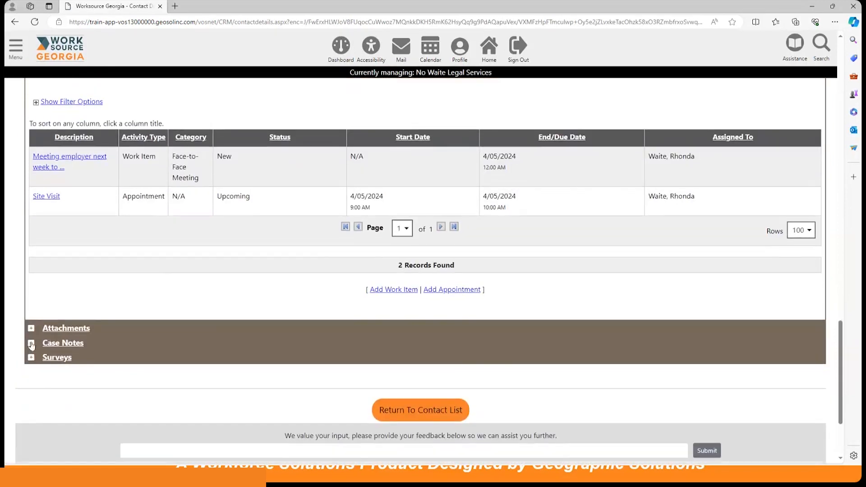
left_click(32, 344)
scroll(252, 358, "down", 2)
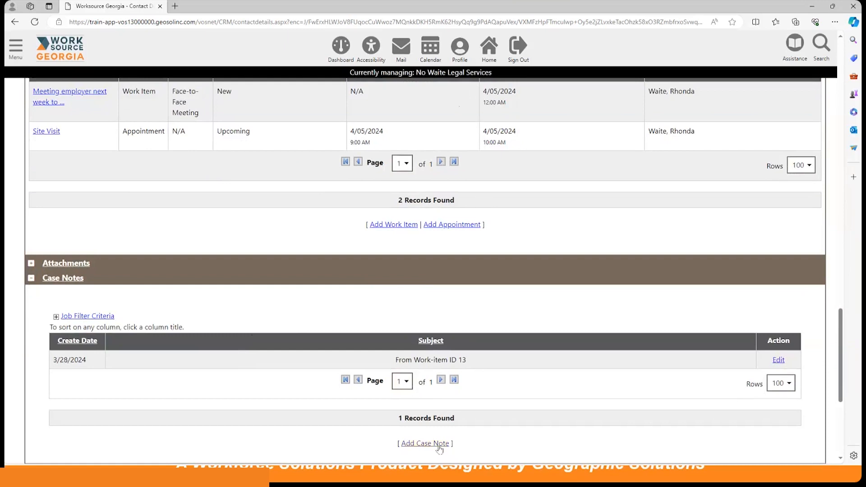
Step: Edit the Work-item ID 13 case note and set its subject to 'Site Visit'
left_click(779, 360)
scroll(581, 334, "down", 2)
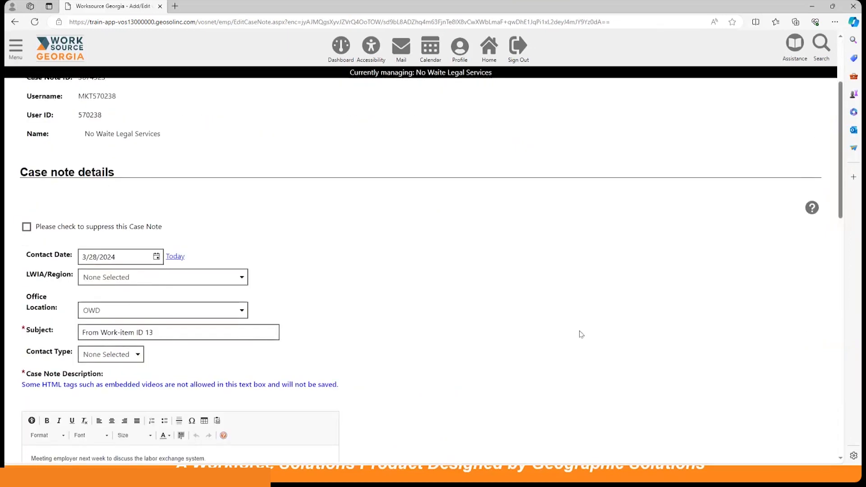
scroll(581, 334, "down", 4)
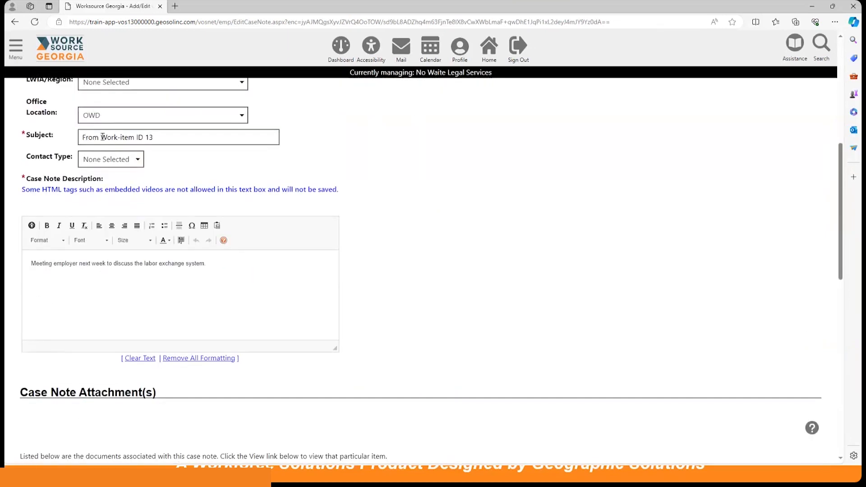
left_click(164, 136)
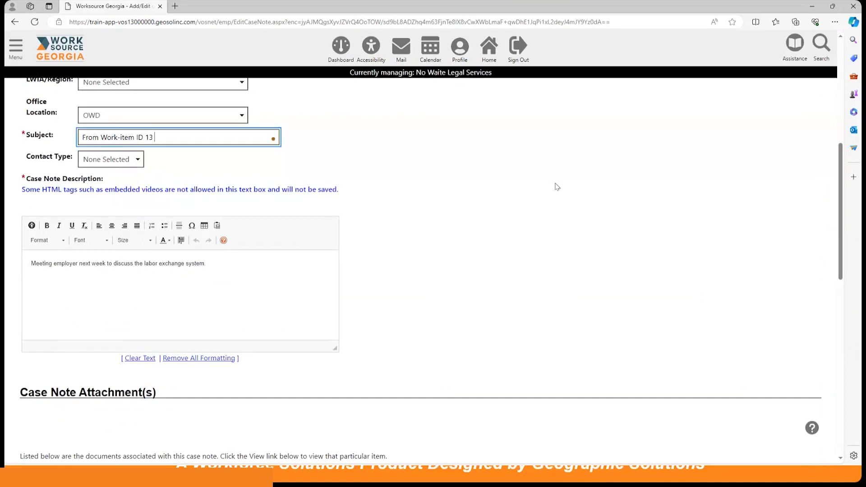
type("(Site Visit")
triple_click(118, 132)
key("BackSpace")
type("Site Vi")
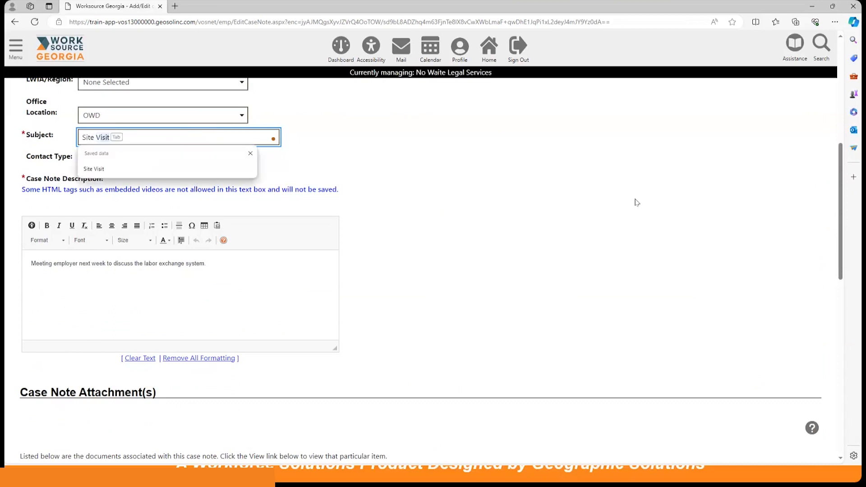
type("sit")
left_click(635, 202)
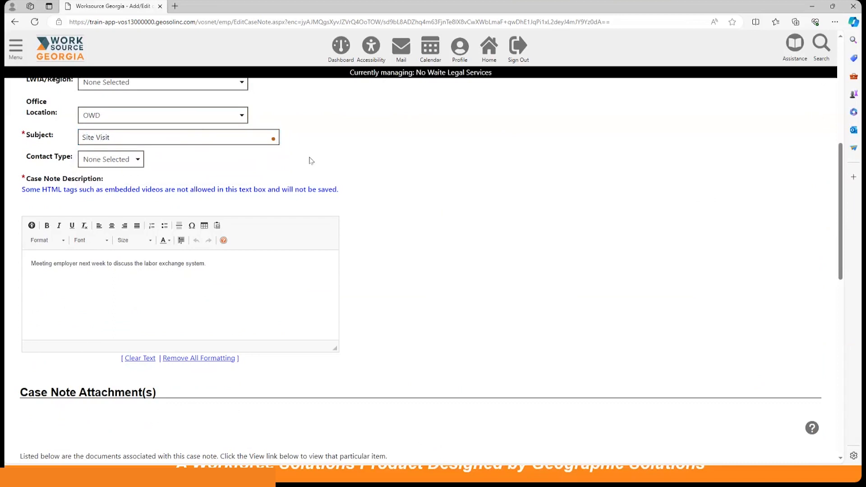
Step: Set the note's contact type to Face-to-Face and save it
left_click(107, 162)
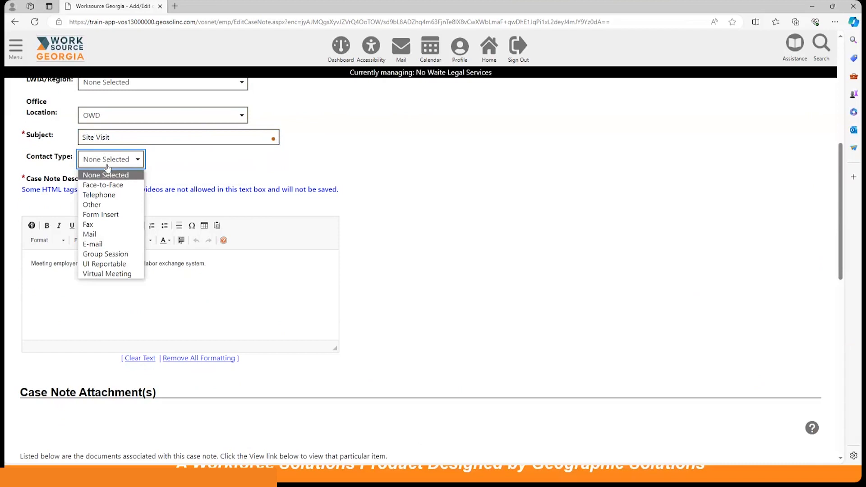
left_click(107, 185)
scroll(405, 201, "down", 1)
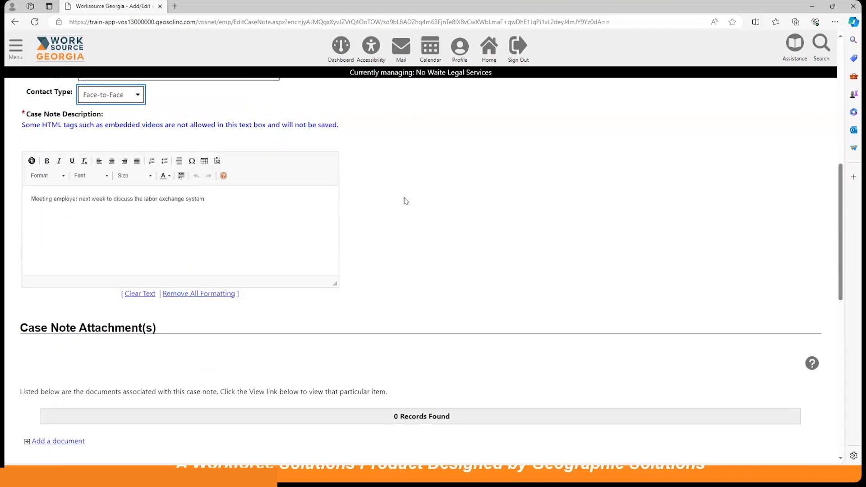
scroll(404, 201, "down", 1)
scroll(392, 198, "down", 5)
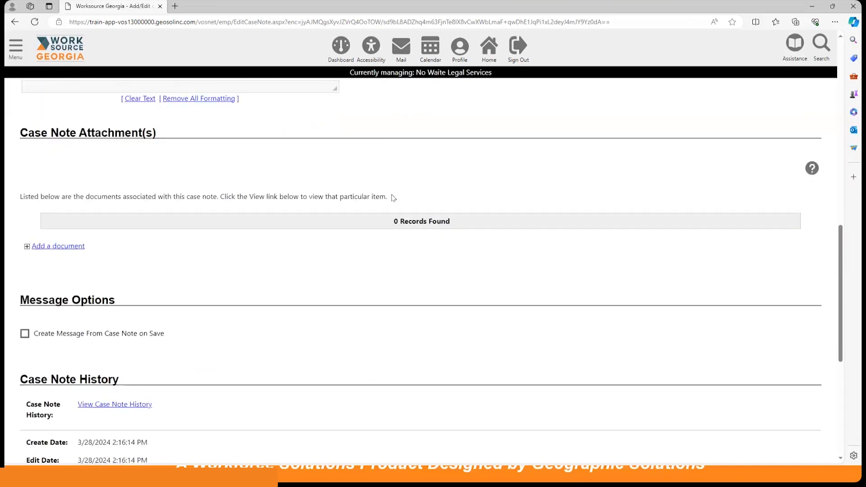
left_click(385, 345)
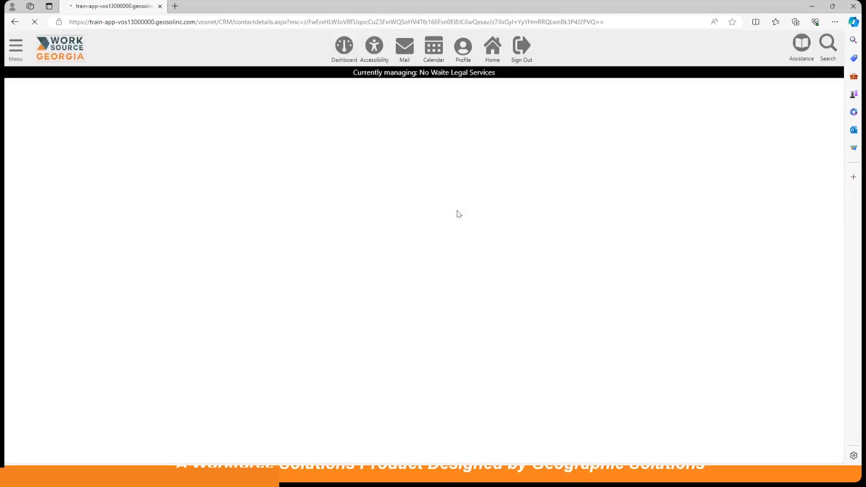
scroll(430, 237, "down", 10)
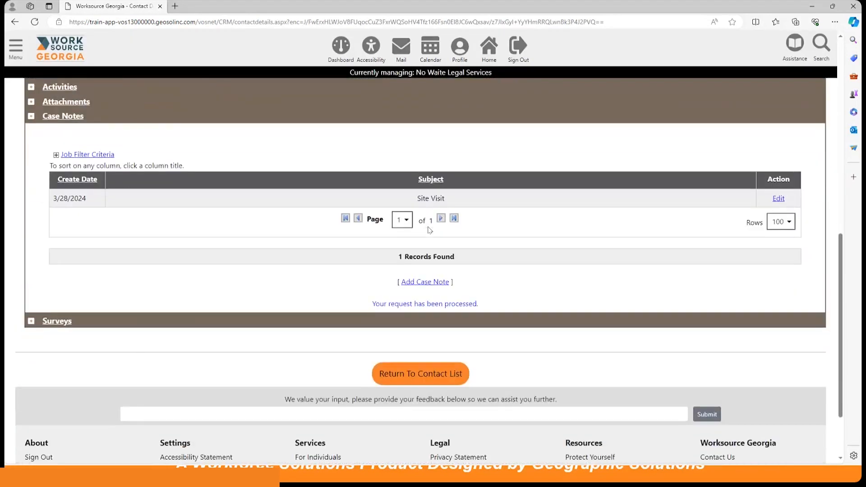
scroll(430, 229, "up", 1)
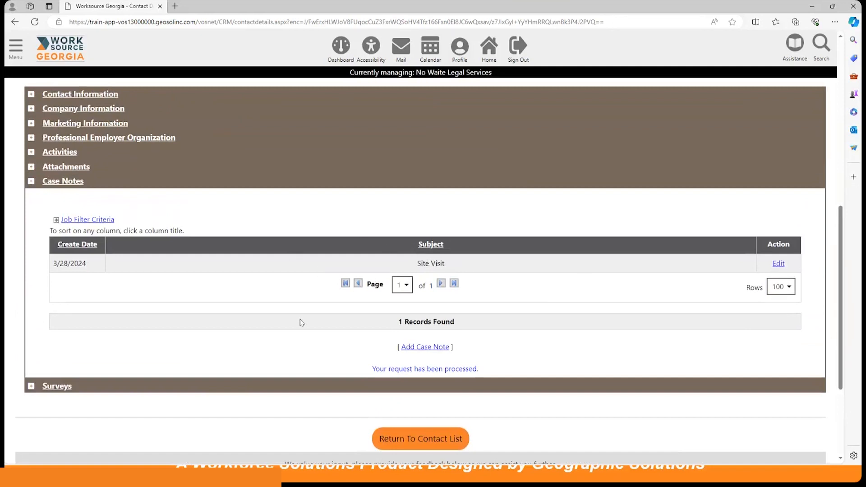
scroll(301, 322, "up", 8)
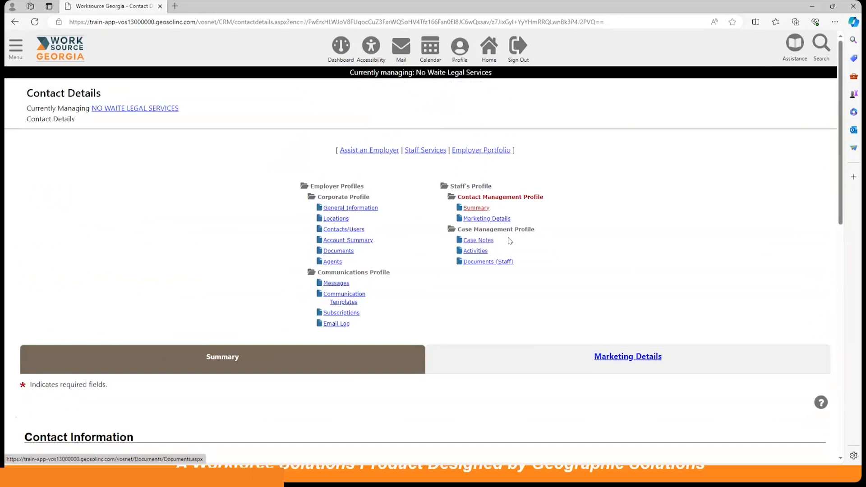
left_click(474, 243)
scroll(238, 128, "down", 5)
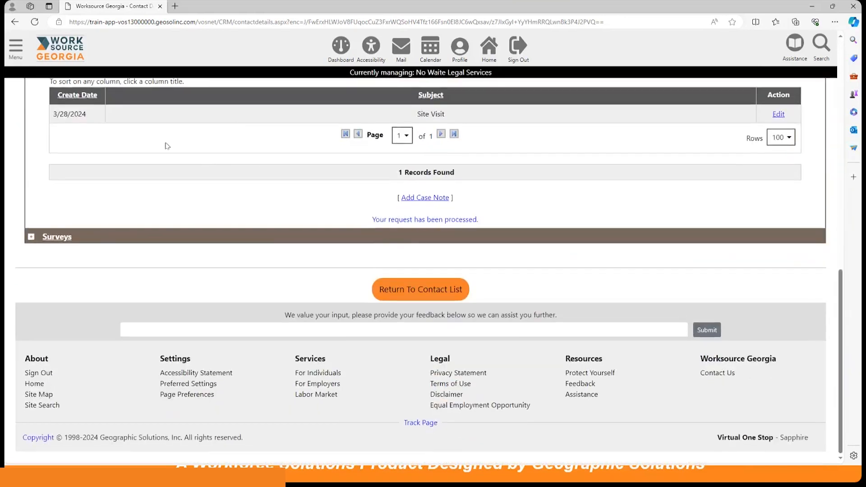
scroll(246, 282, "up", 15)
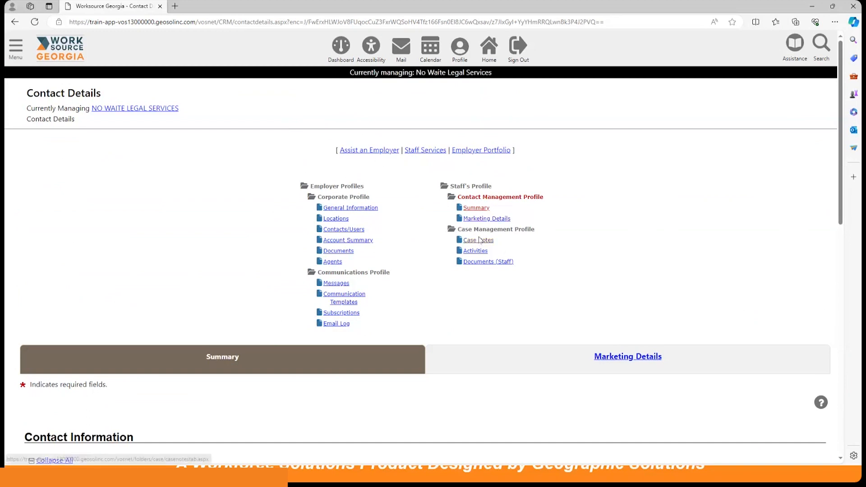
scroll(479, 240, "down", 6)
scroll(479, 240, "down", 3)
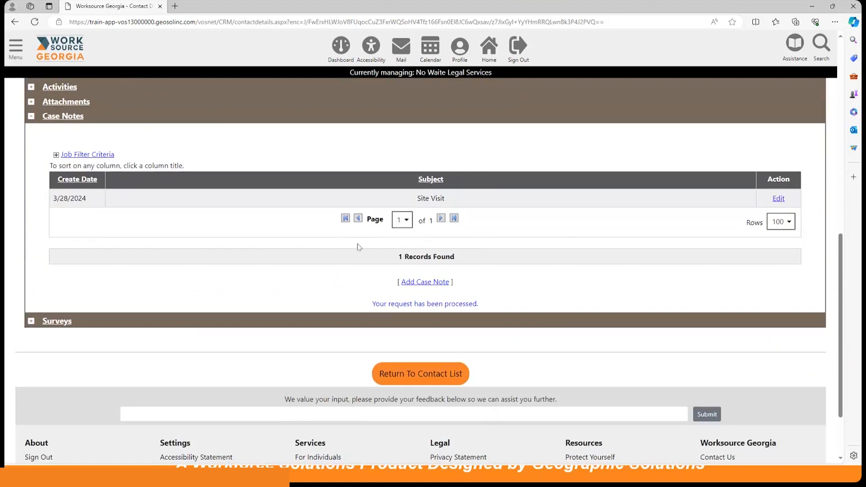
scroll(357, 244, "up", 2)
scroll(359, 245, "up", 6)
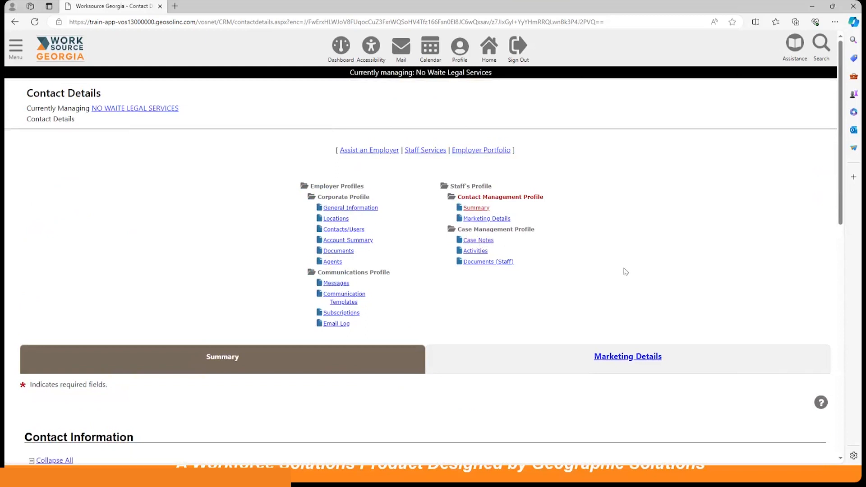
scroll(454, 267, "down", 3)
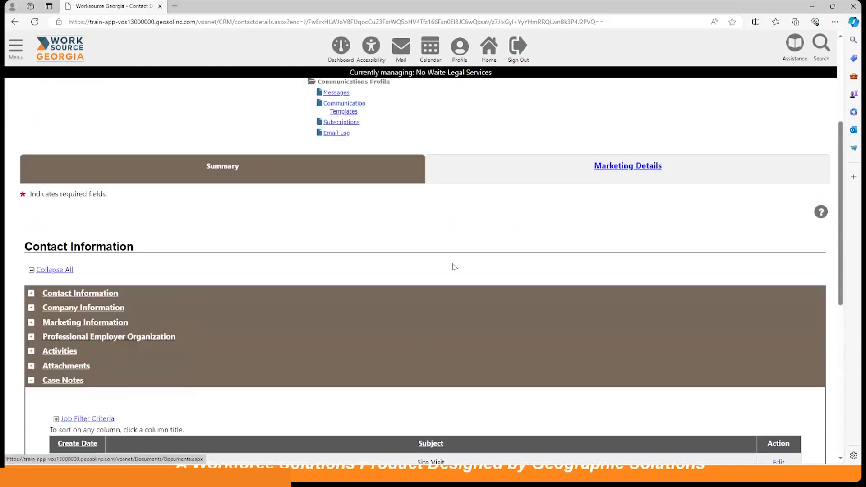
scroll(454, 267, "down", 4)
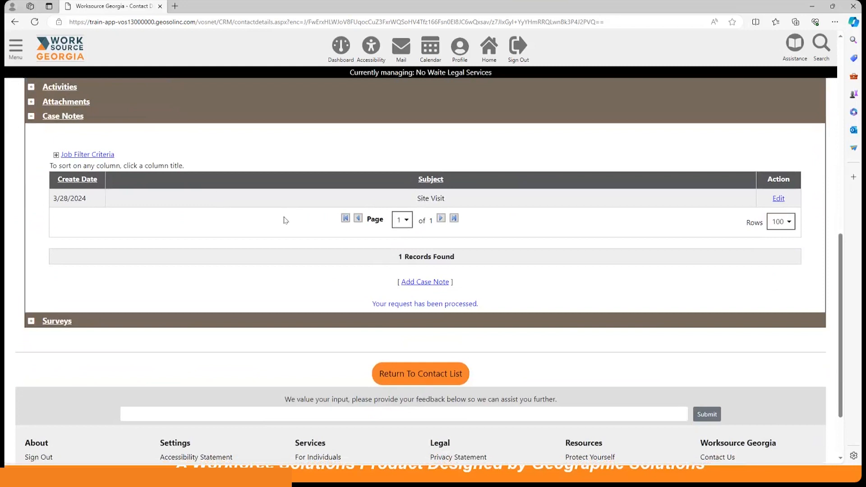
scroll(596, 234, "up", 7)
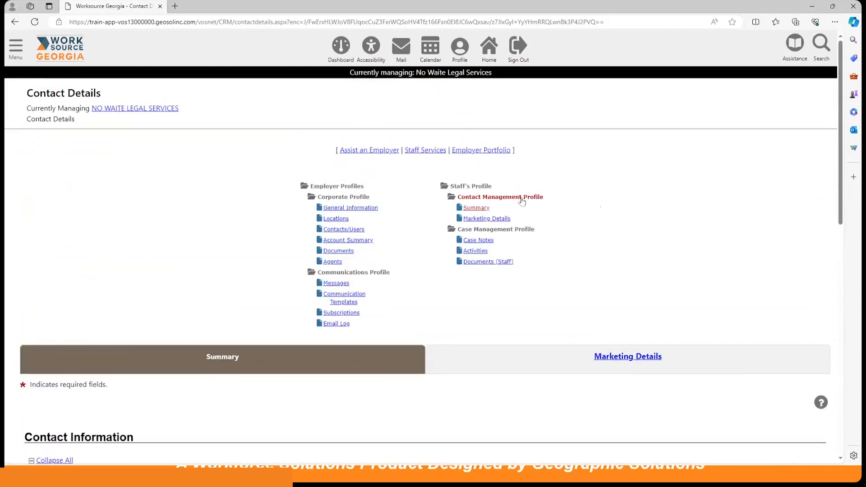
scroll(522, 201, "down", 3)
scroll(520, 203, "up", 3)
Step: Under Create a Marketing Lead > Batch Add Marketing Leads, download the blank spreadsheet with headers
left_click(16, 49)
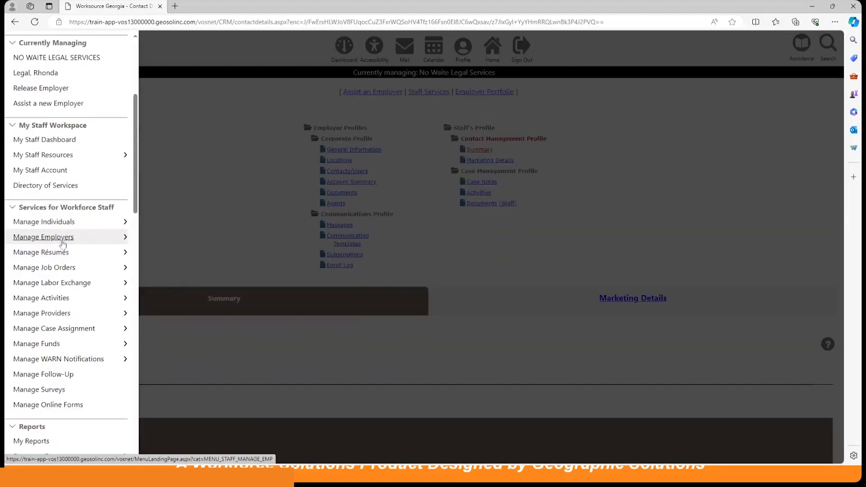
scroll(64, 244, "down", 7)
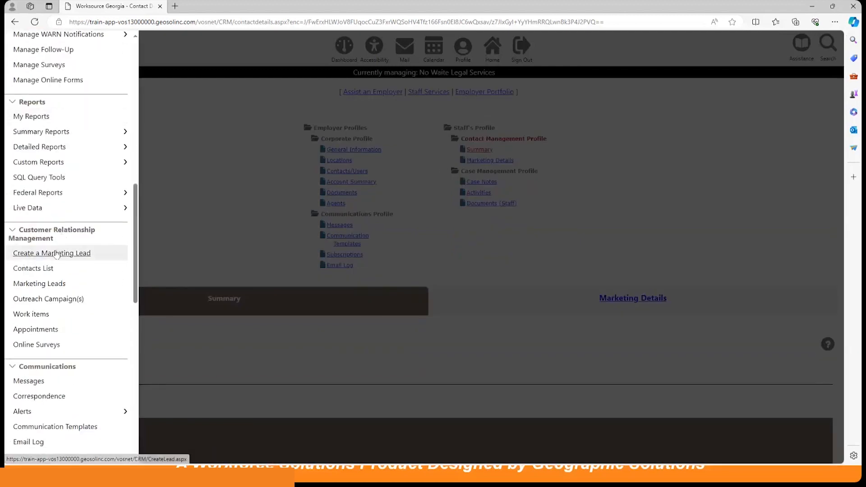
left_click(56, 254)
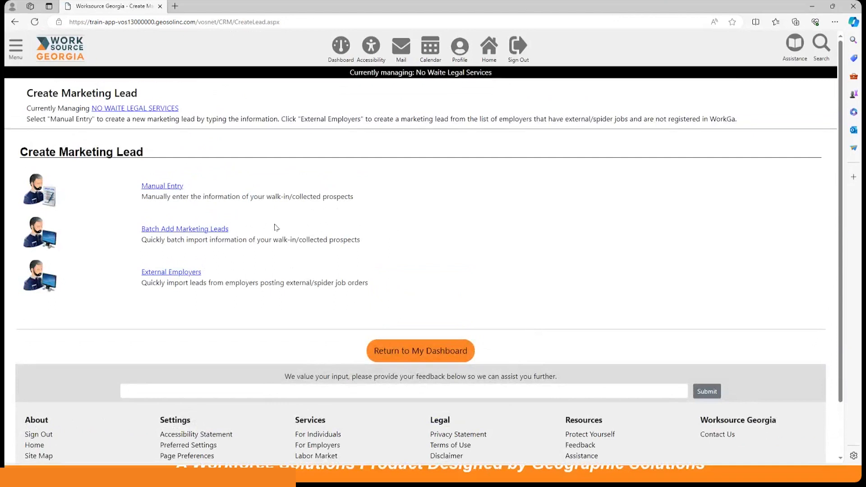
left_click(204, 232)
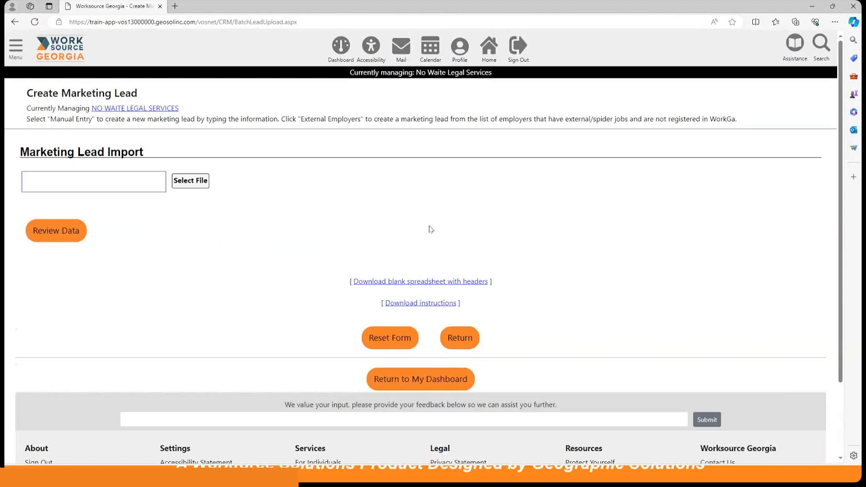
left_click(409, 282)
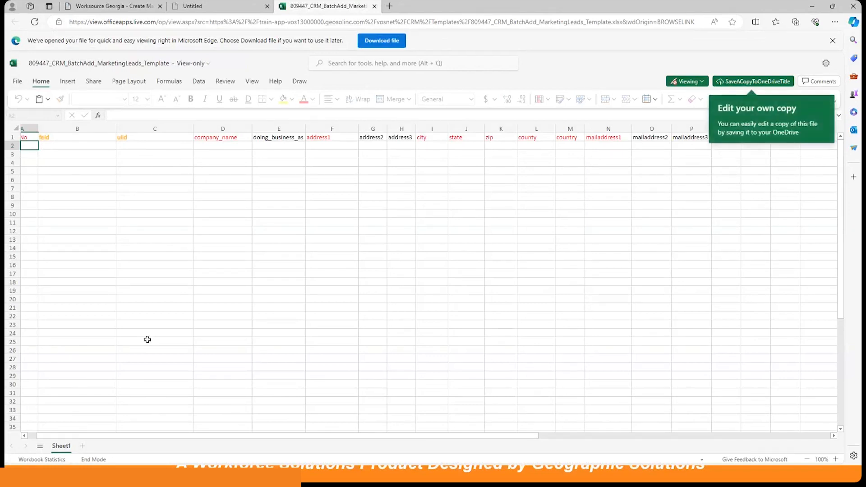
Step: Switch back to the Worksource Georgia browser tab showing Marketing Lead Import
left_click(103, 7)
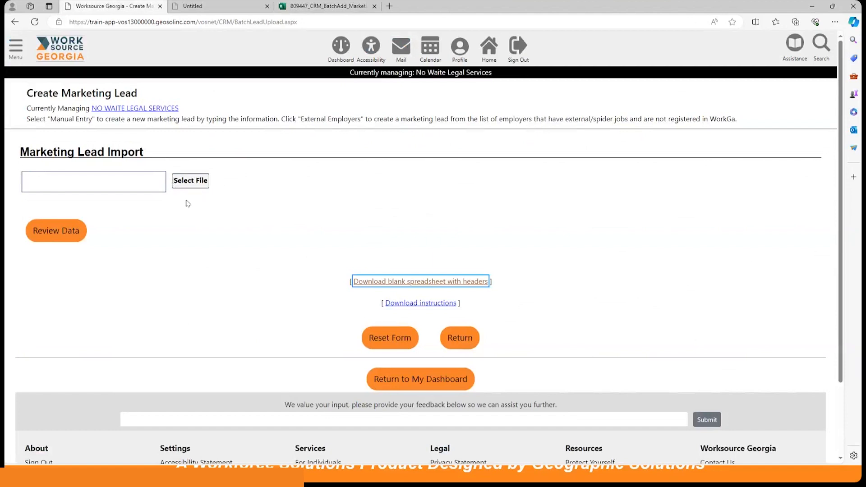
Step: Open External Employers under Create a Marketing Lead and scroll down to Piedmont Healthcare
left_click(16, 47)
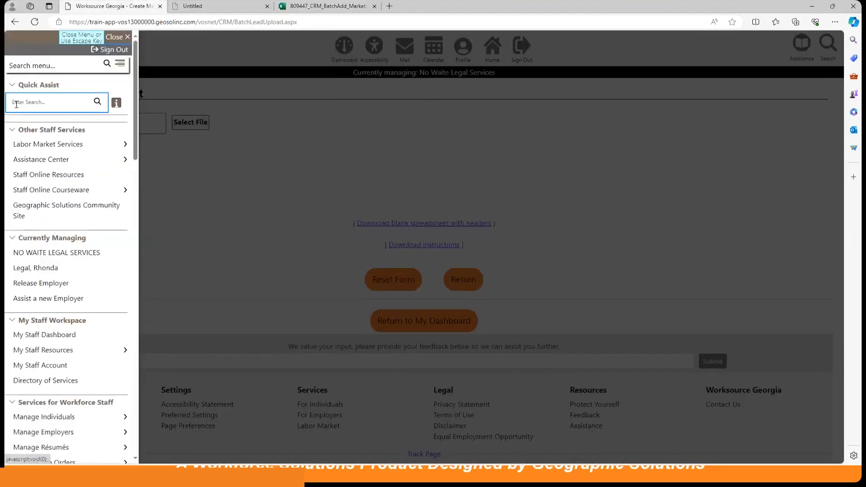
scroll(63, 234, "down", 9)
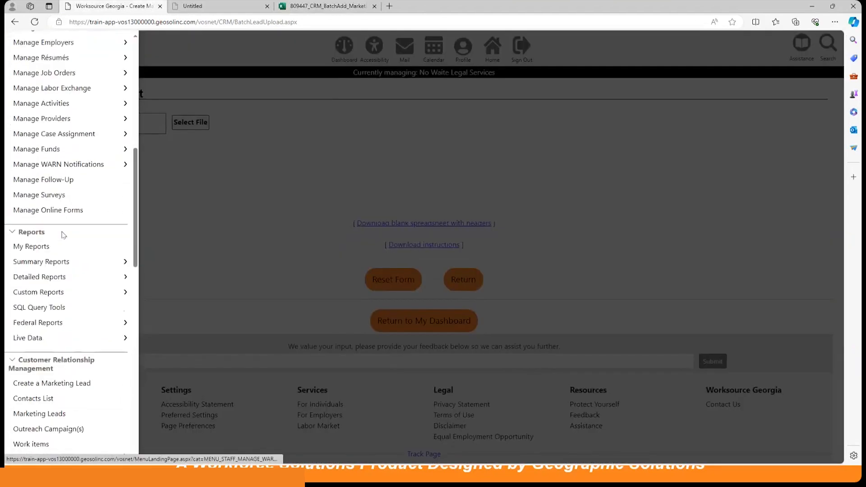
scroll(63, 235, "down", 5)
left_click(49, 189)
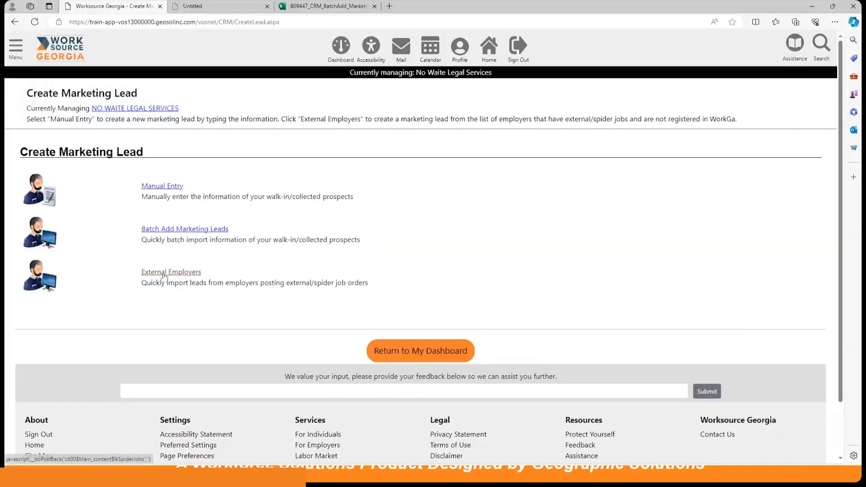
left_click(176, 274)
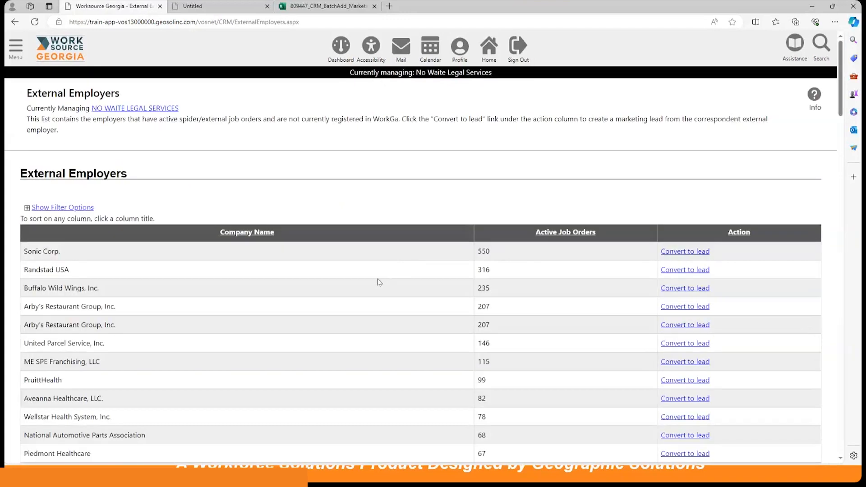
scroll(377, 284, "down", 3)
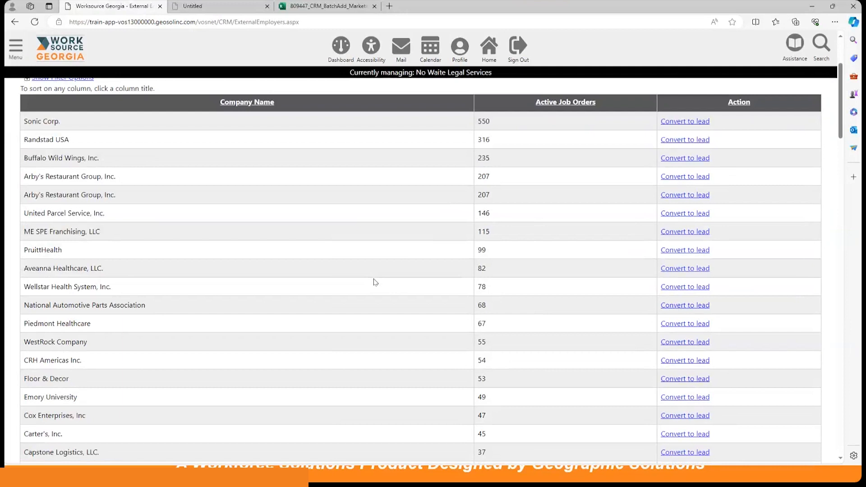
scroll(374, 283, "down", 2)
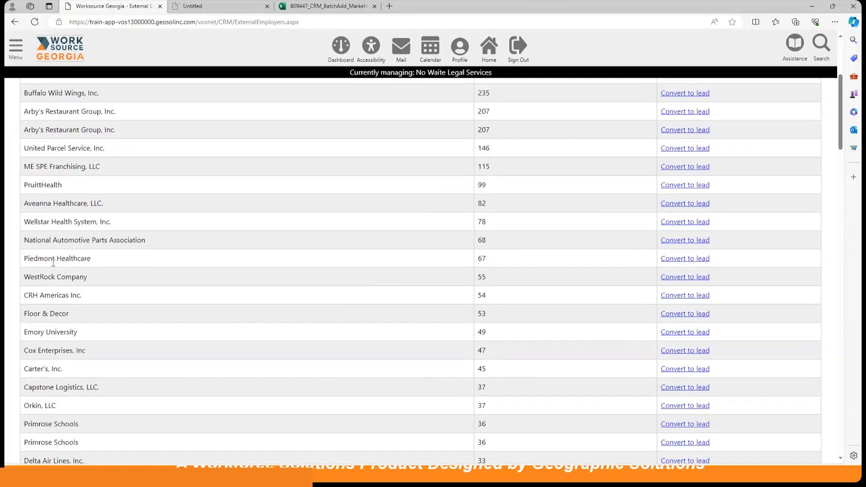
Step: Convert Piedmont Healthcare to a lead and clear the Federal ID and Confirm Federal ID fields
left_click(684, 260)
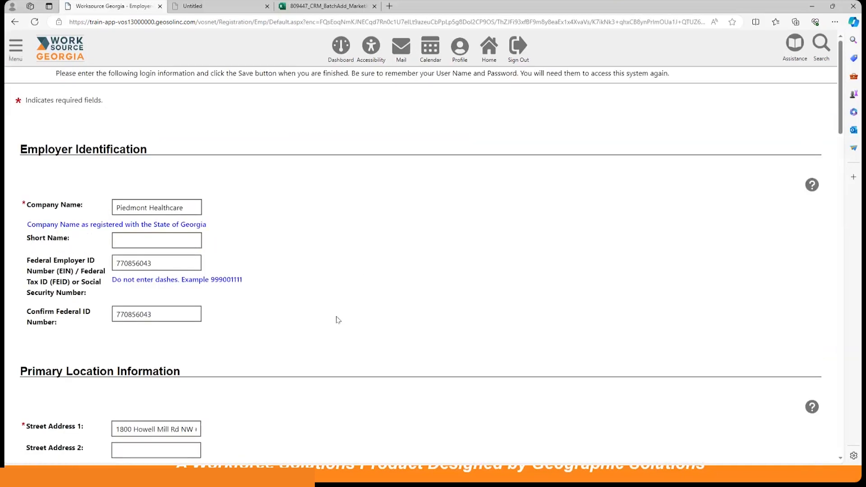
scroll(337, 320, "down", 4)
scroll(292, 308, "up", 3)
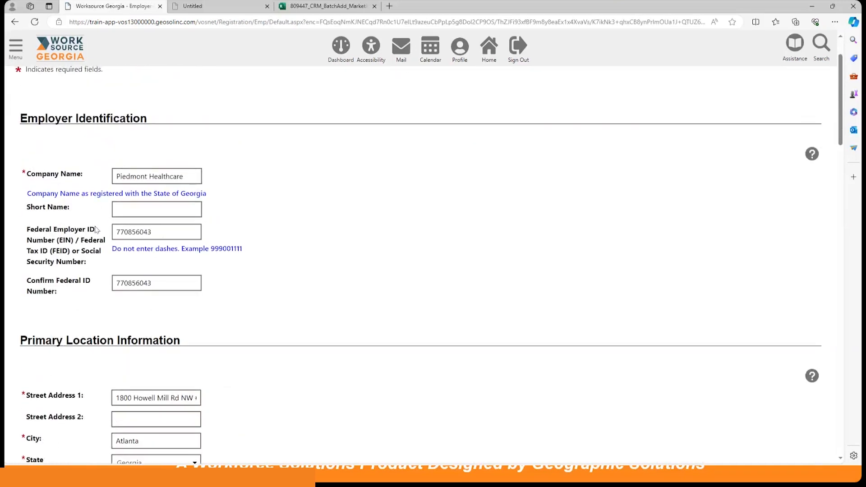
double_click(160, 233)
key("BackSpace")
double_click(156, 282)
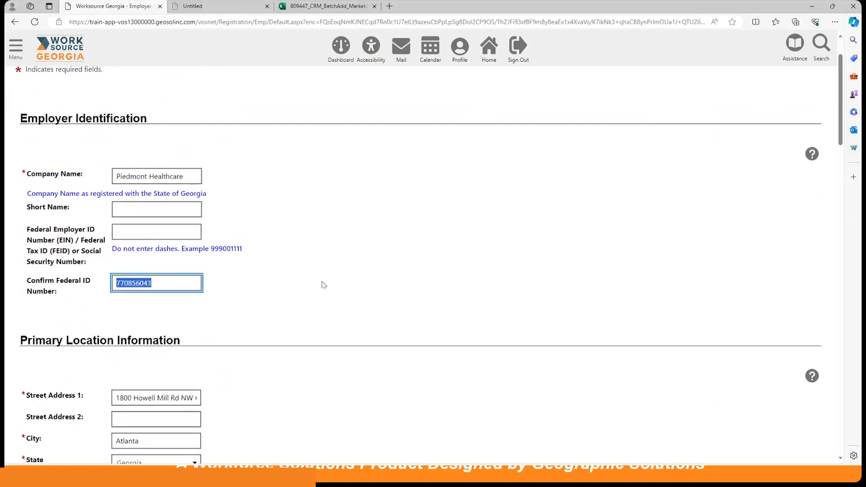
key("BackSpace")
Step: Tick 'Mailing Address is the same as the address above' and review the rest of the form
scroll(465, 262, "down", 1)
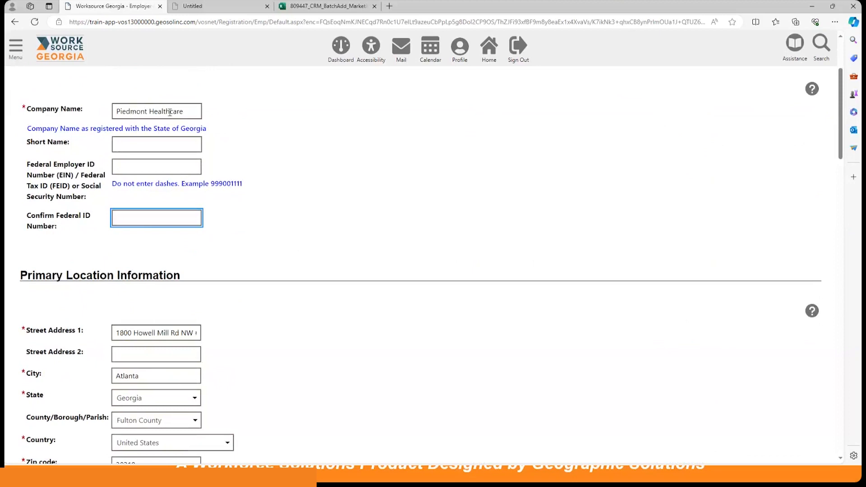
scroll(360, 311, "down", 2)
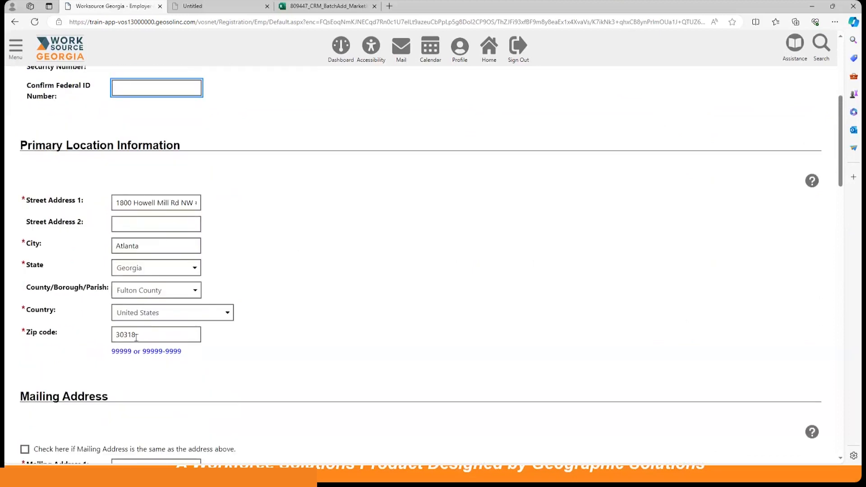
scroll(398, 298, "down", 4)
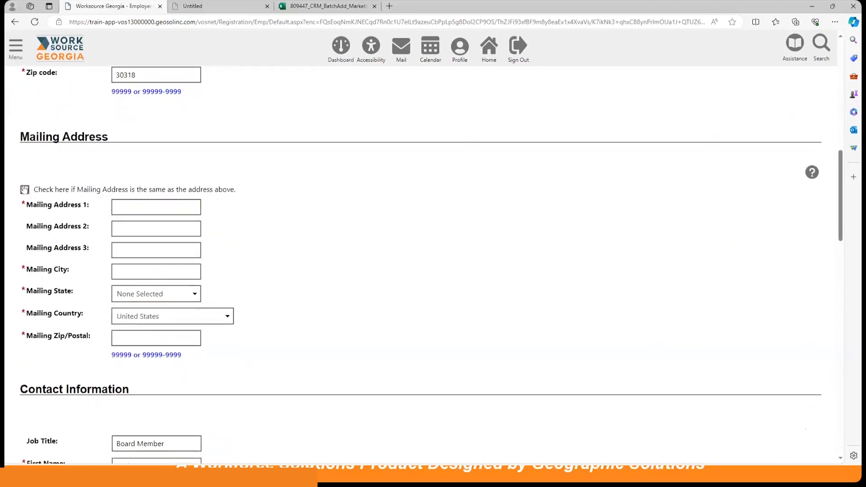
left_click(25, 190)
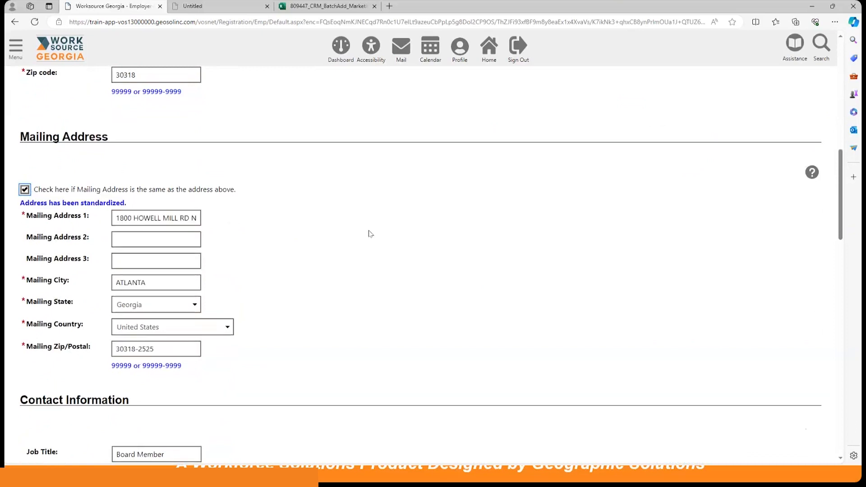
scroll(370, 233, "down", 2)
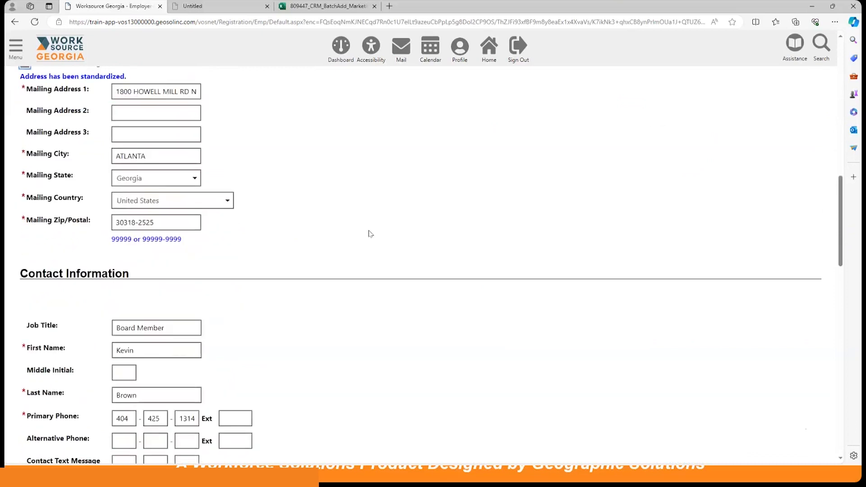
scroll(370, 233, "down", 2)
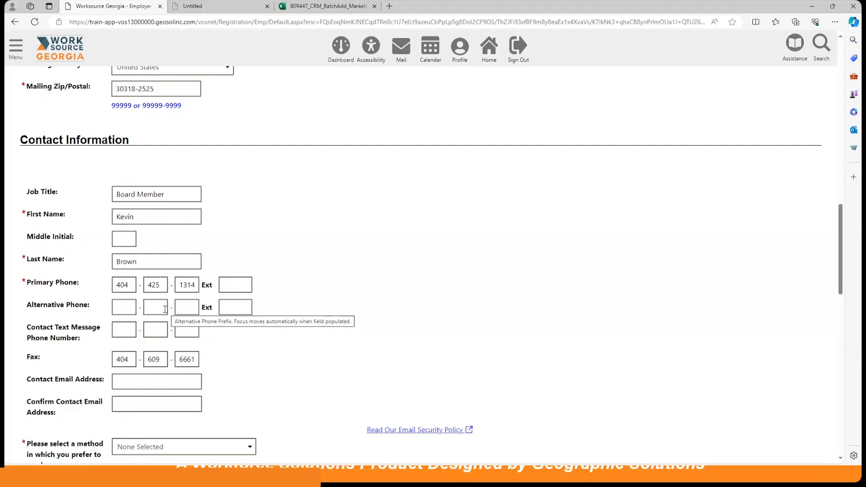
scroll(396, 303, "down", 2)
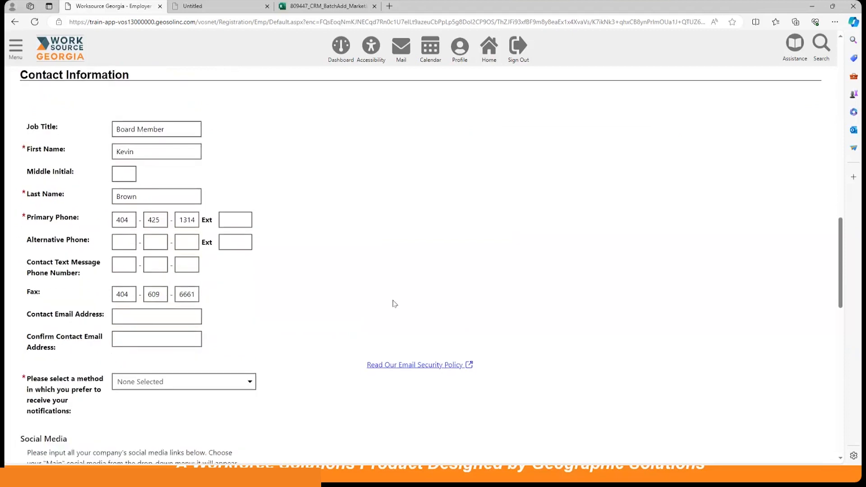
scroll(395, 304, "down", 4)
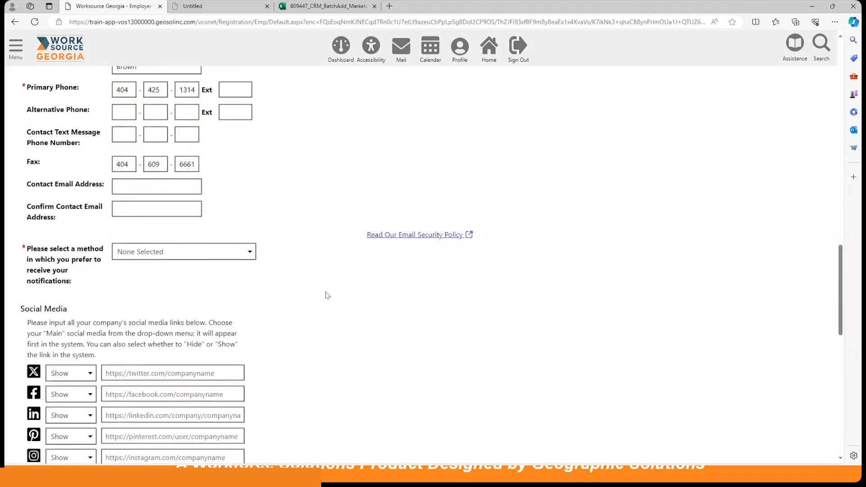
Step: Set the notification method to Internal Message
left_click(217, 255)
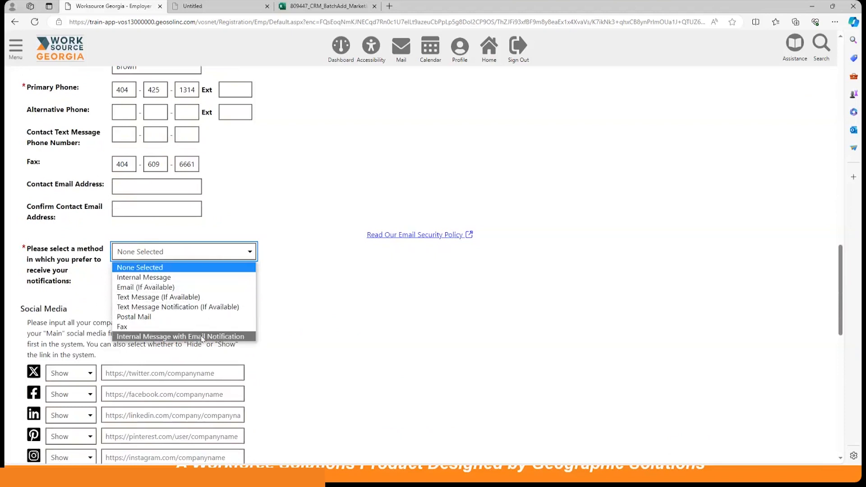
left_click(207, 277)
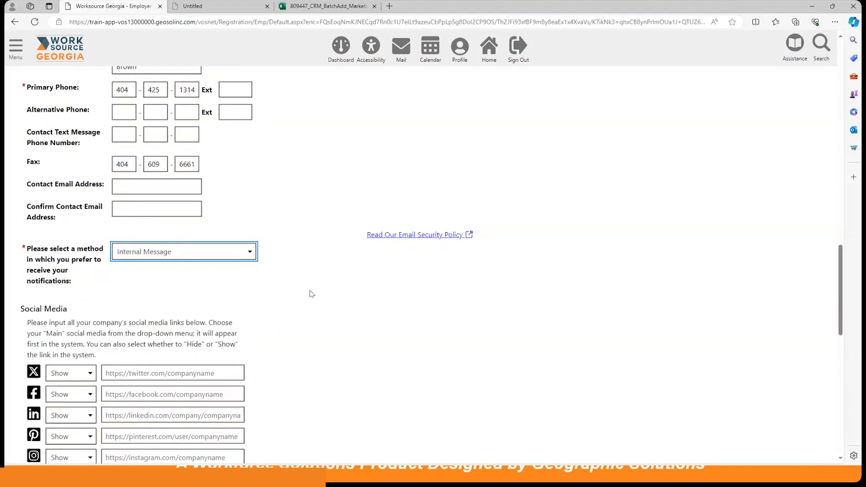
scroll(310, 294, "down", 8)
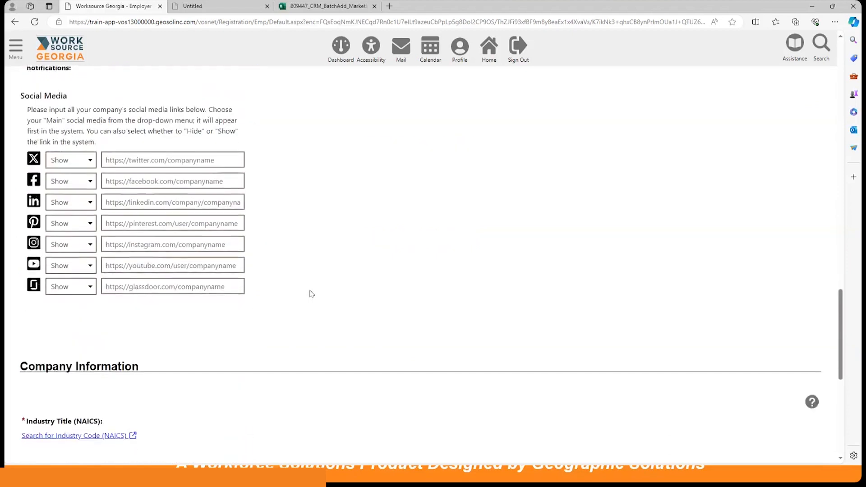
scroll(311, 291, "down", 1)
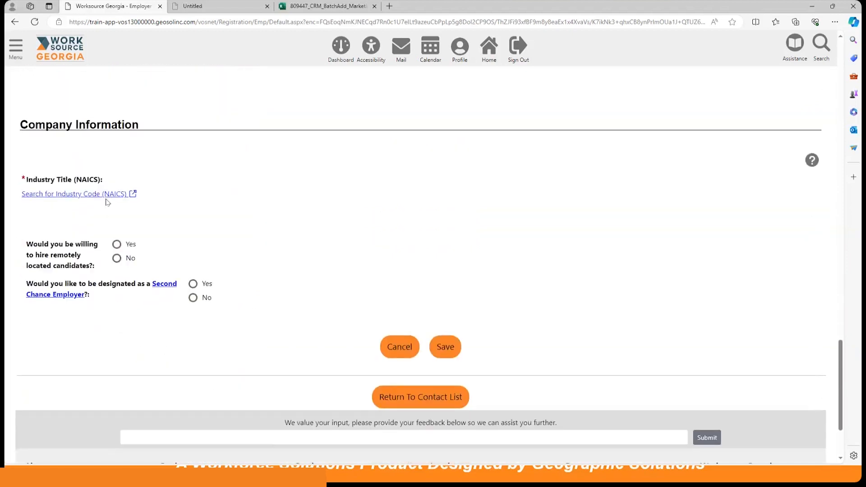
Step: Search NAICS for 'healthcare', pick 62 Health Care and Social Assistance, and save the registration
left_click(112, 195)
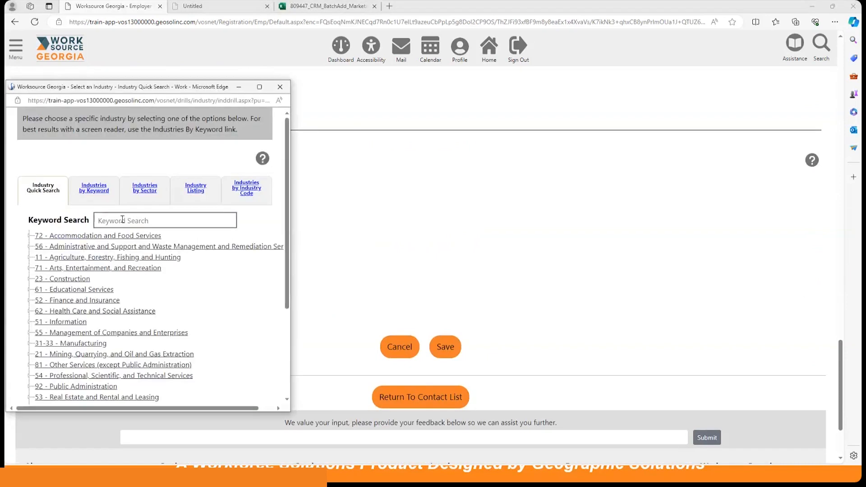
left_click(122, 219)
type("health")
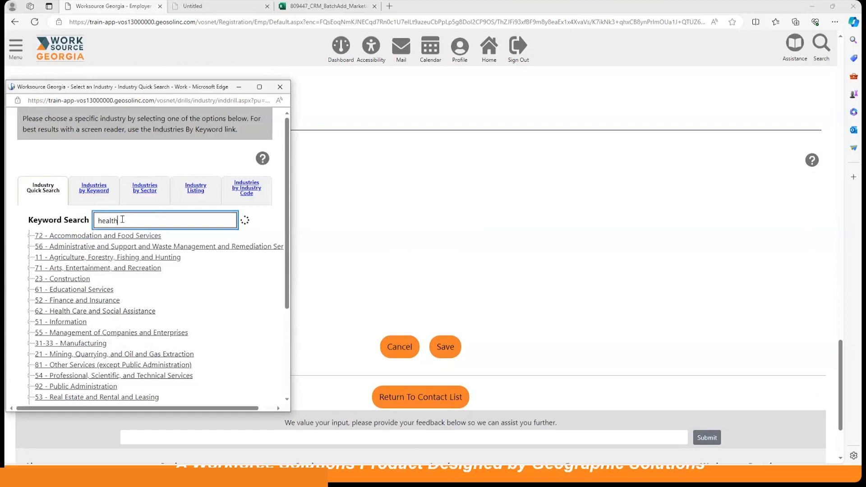
type("care")
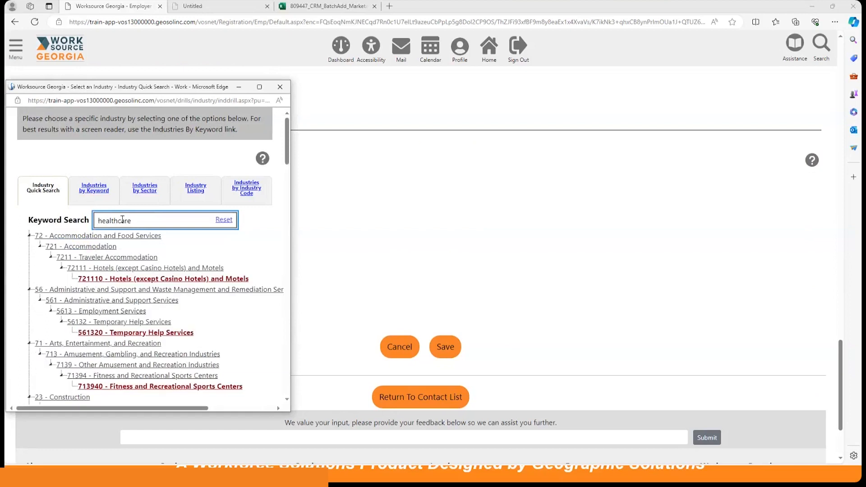
scroll(190, 306, "down", 3)
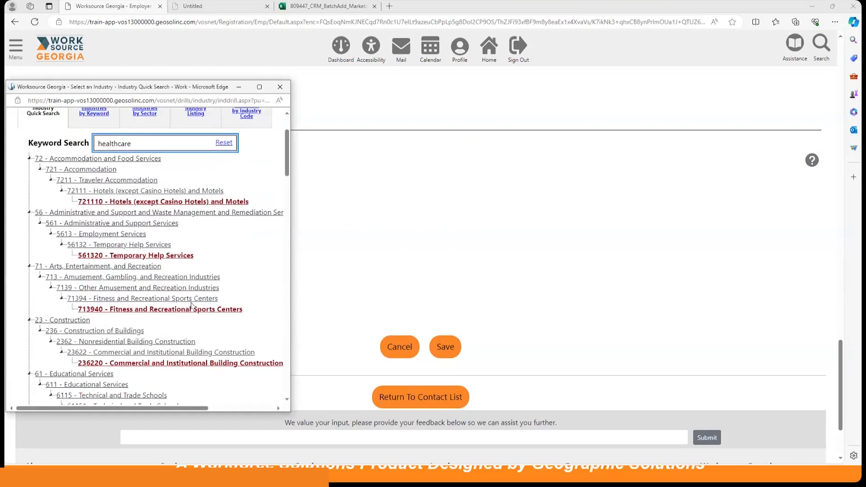
scroll(191, 306, "down", 8)
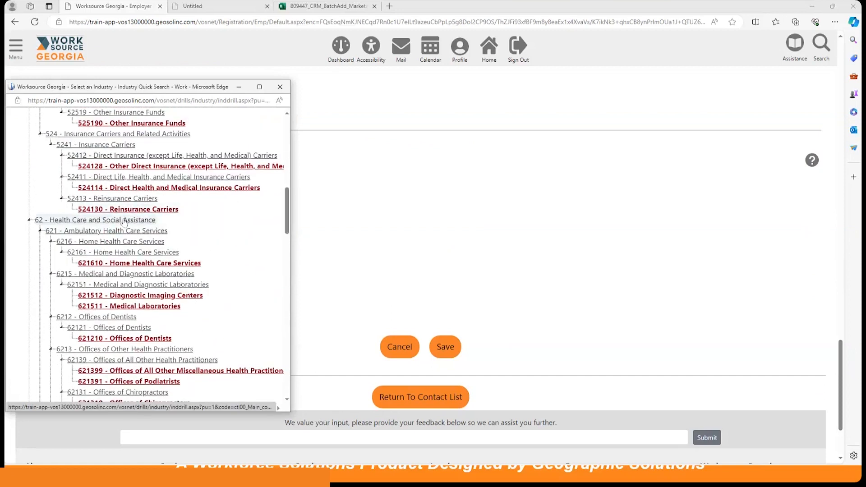
left_click(125, 221)
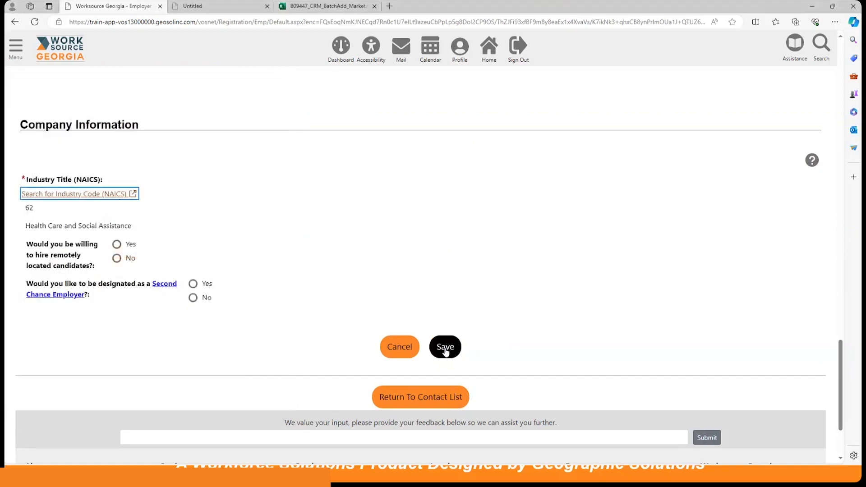
left_click(445, 351)
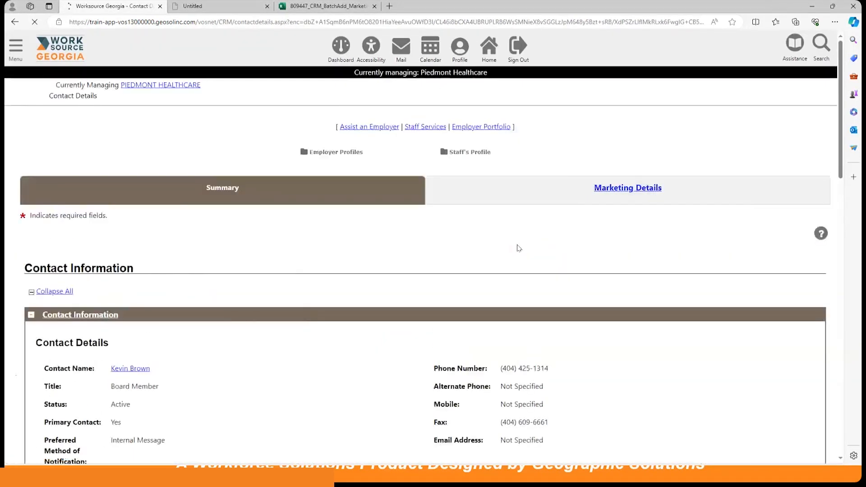
scroll(381, 271, "down", 12)
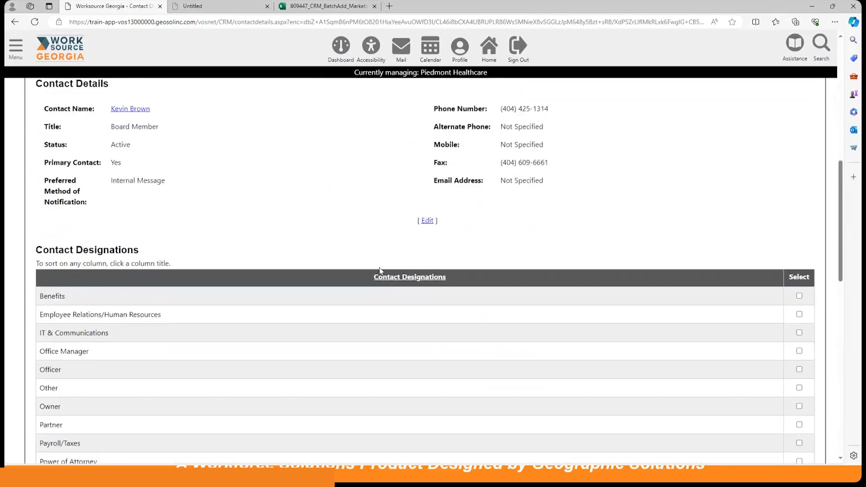
scroll(381, 271, "up", 15)
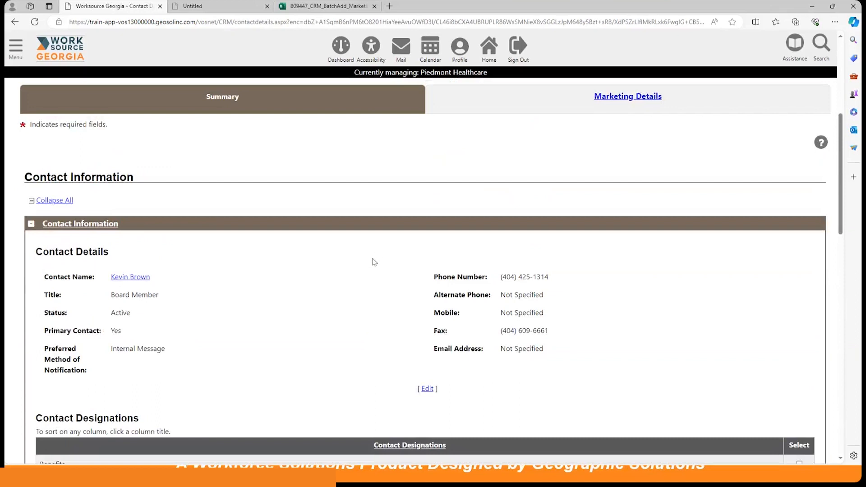
scroll(375, 262, "down", 7)
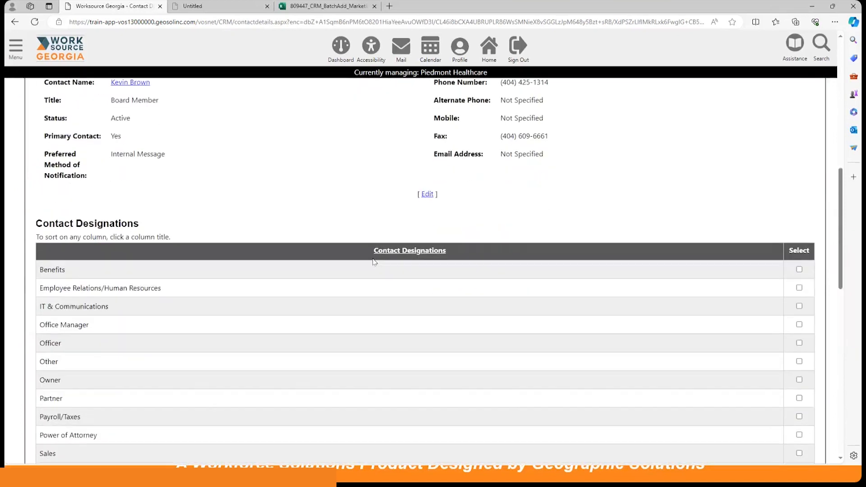
scroll(374, 262, "down", 7)
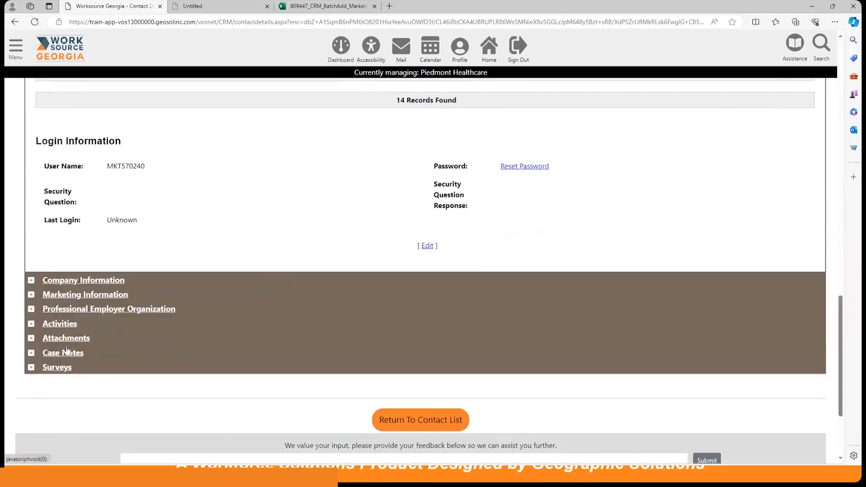
left_click(63, 324)
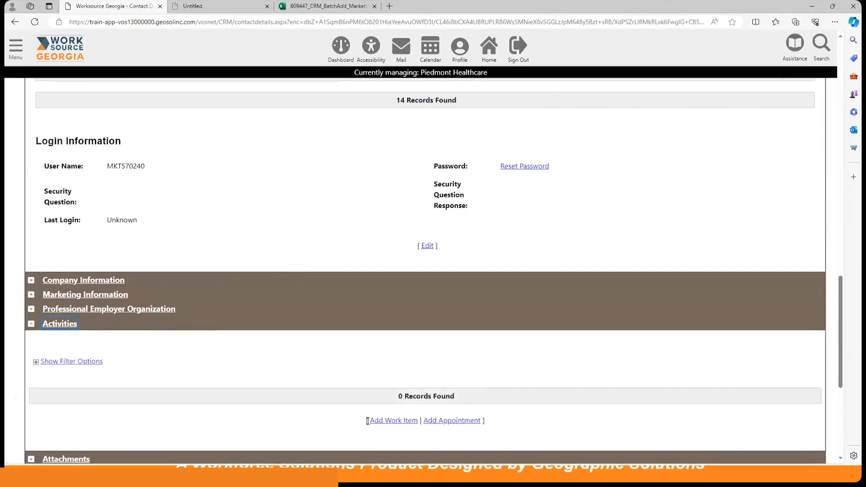
scroll(307, 393, "down", 4)
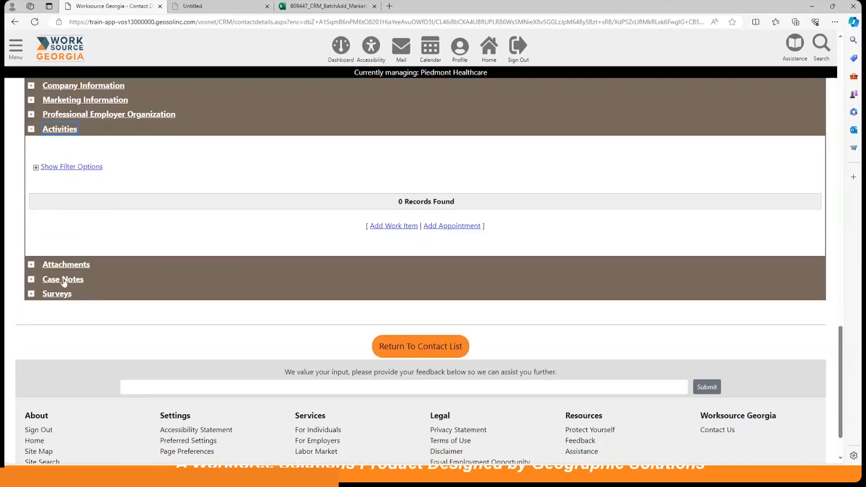
left_click(68, 280)
scroll(322, 339, "up", 10)
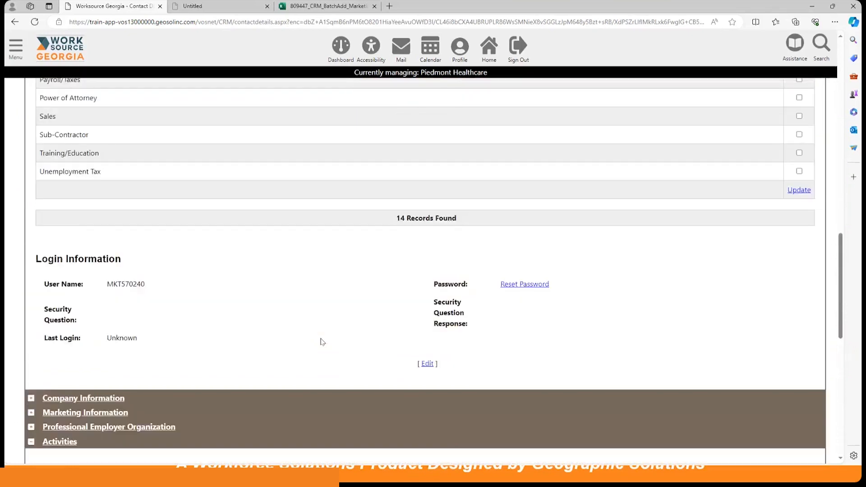
scroll(322, 342, "up", 10)
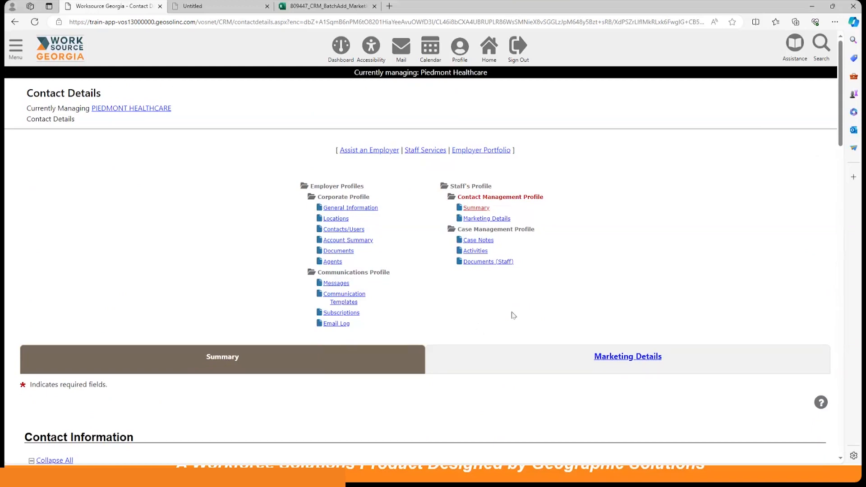
scroll(573, 243, "down", 1)
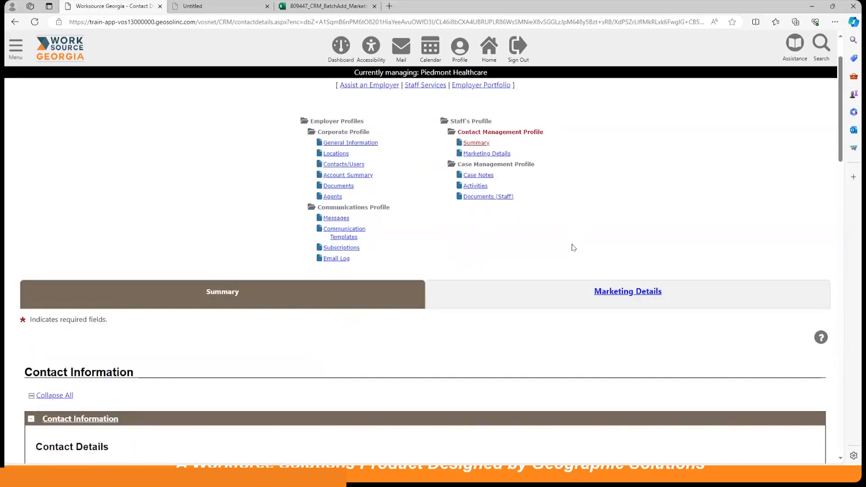
scroll(574, 248, "down", 15)
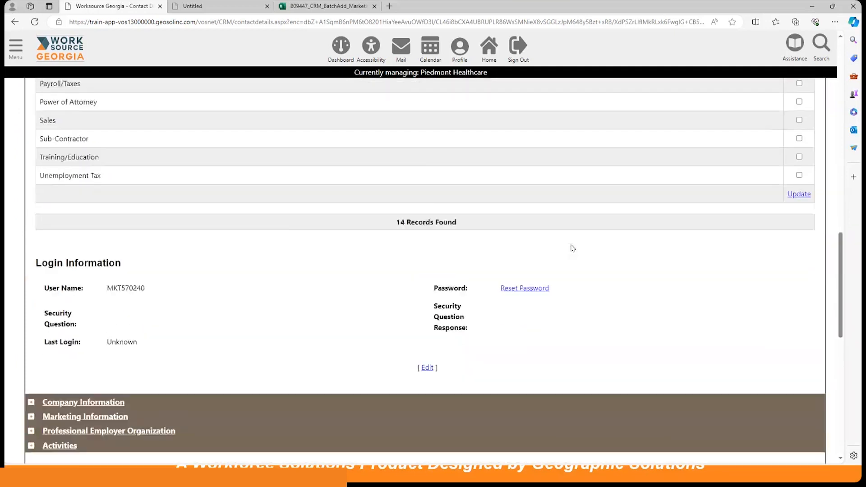
scroll(573, 248, "down", 4)
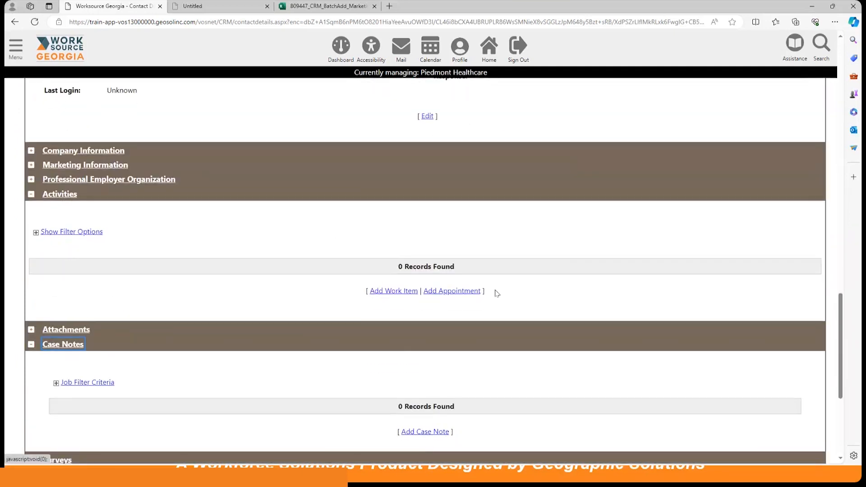
scroll(496, 294, "up", 18)
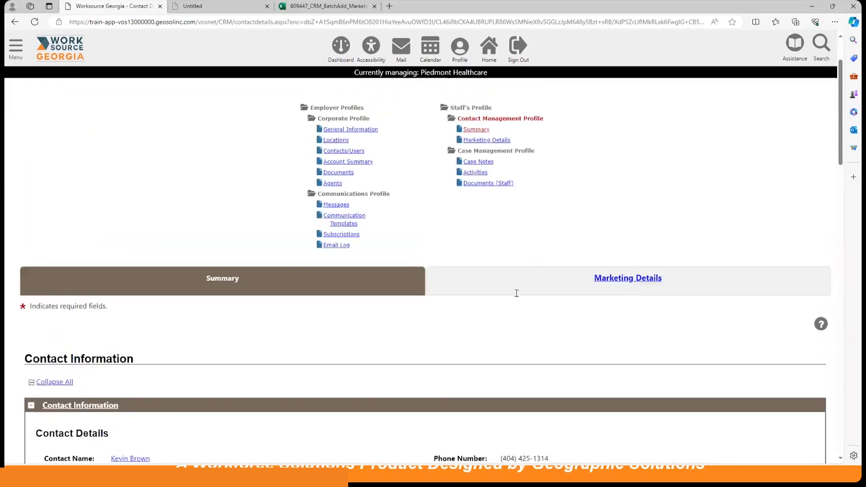
scroll(517, 294, "up", 1)
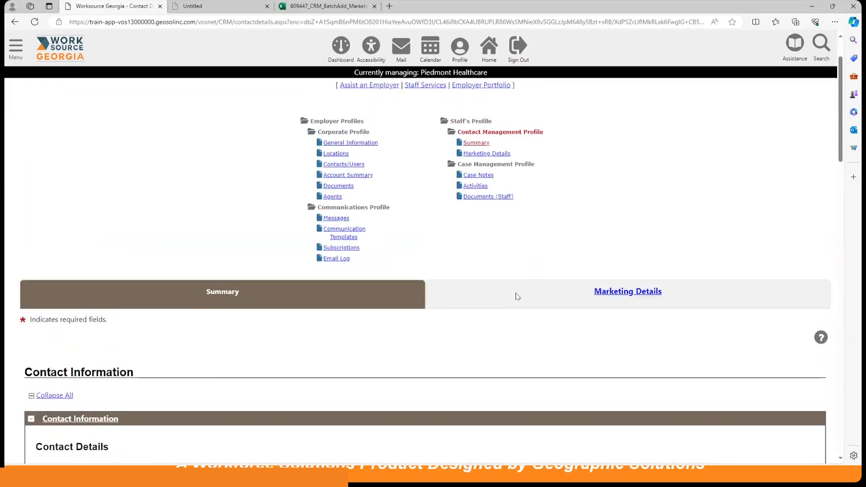
Step: Go to Activities, then Service Plan, and start Add Service for Piedmont Healthcare
left_click(475, 187)
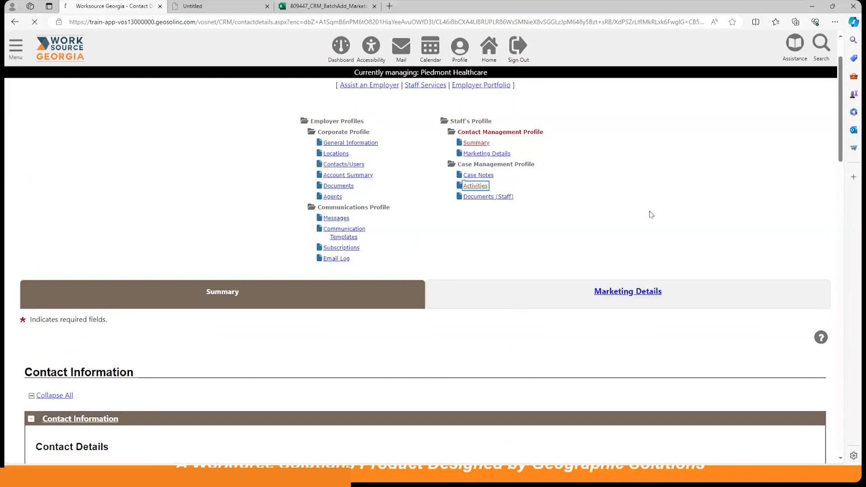
scroll(519, 222, "down", 3)
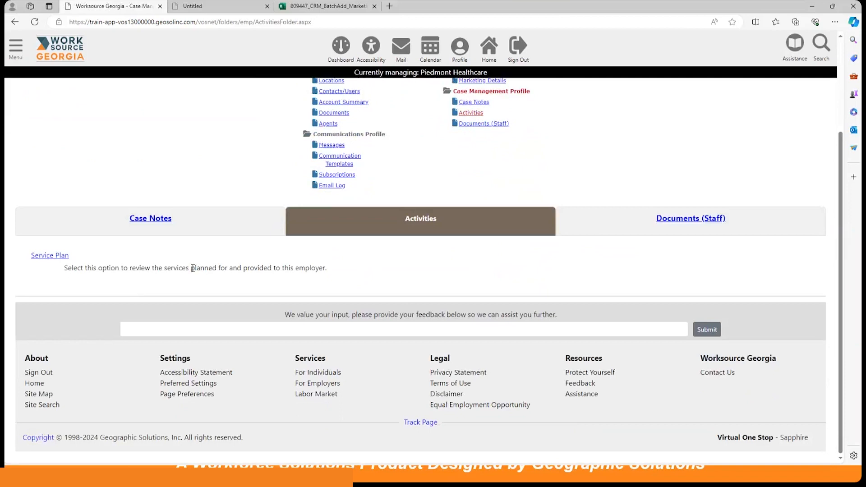
left_click(43, 256)
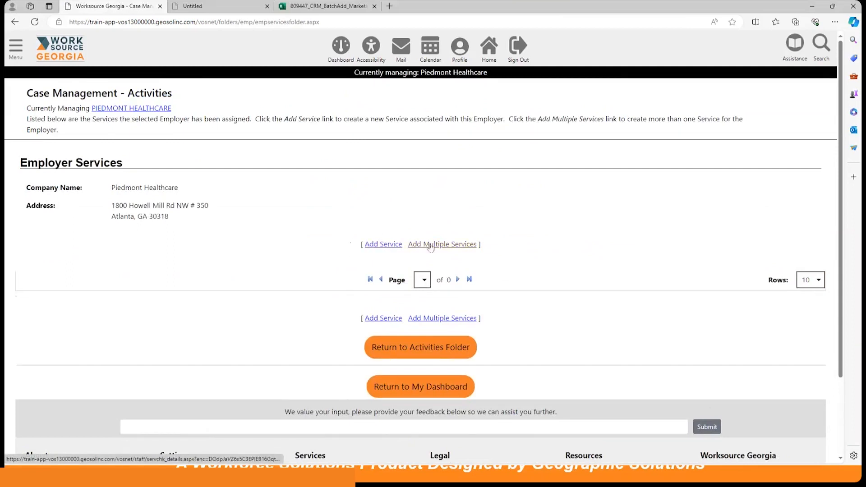
left_click(387, 246)
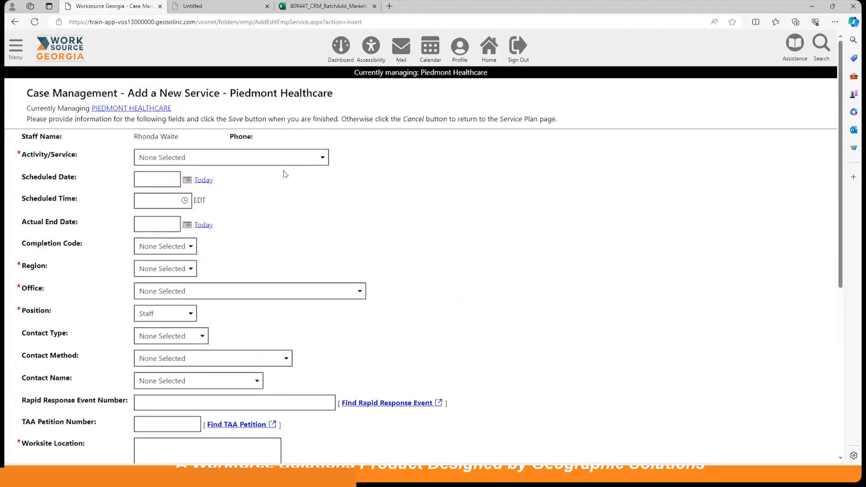
Step: Choose E42 - Rapid Response, set both dates to today, and mark completion Successful
left_click(271, 163)
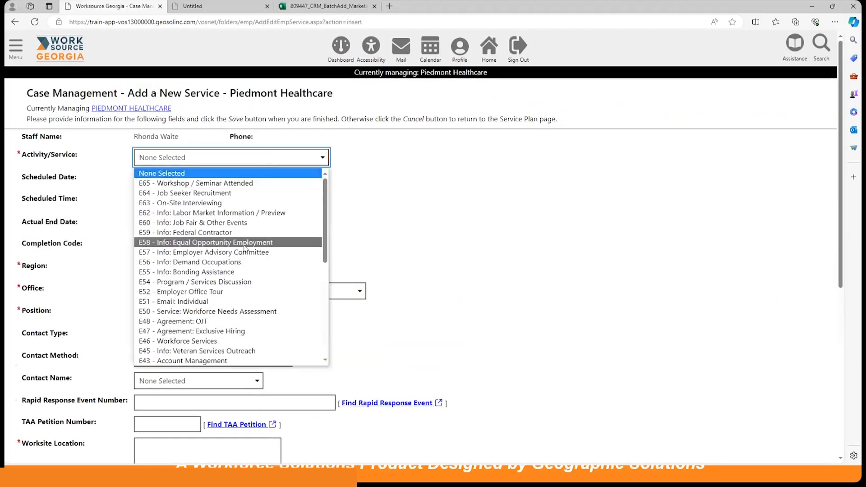
scroll(244, 249, "down", 2)
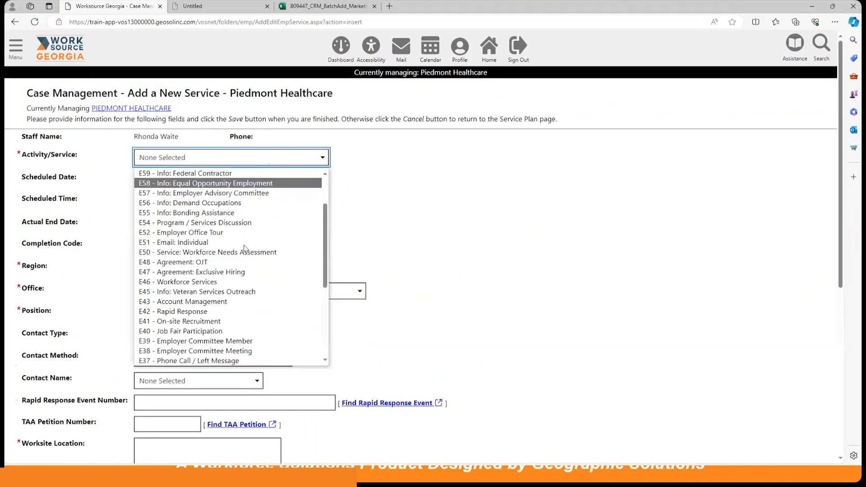
left_click(213, 311)
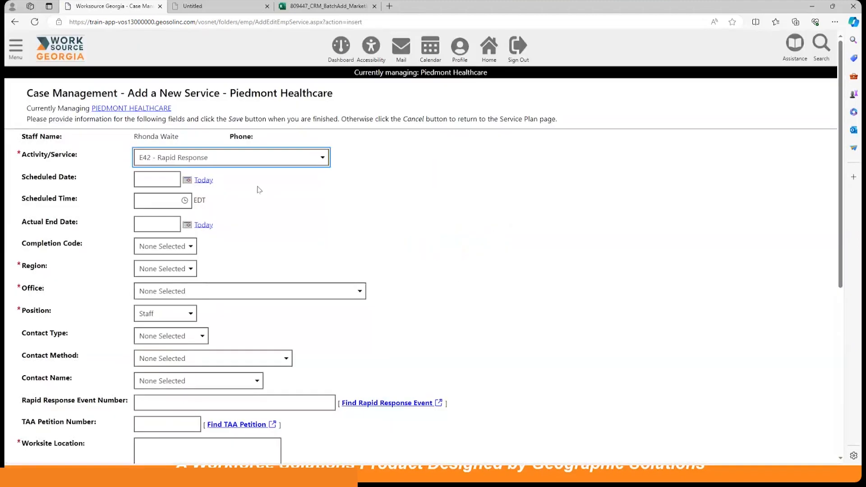
left_click(203, 181)
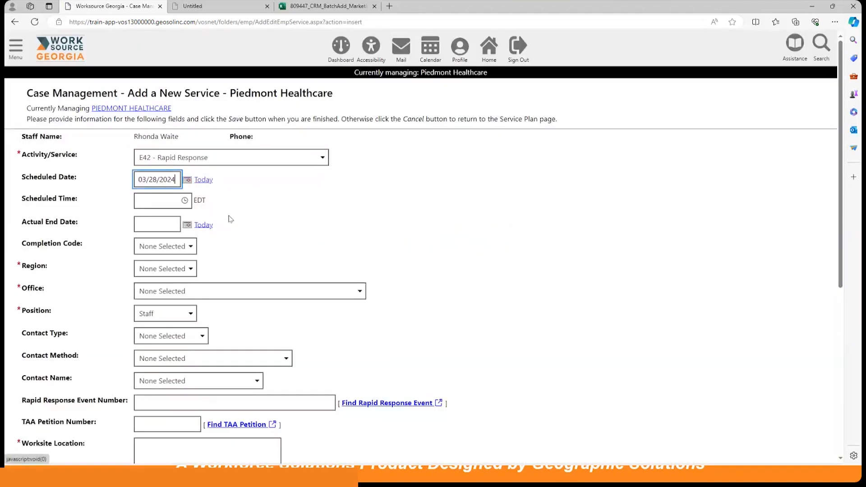
left_click(203, 224)
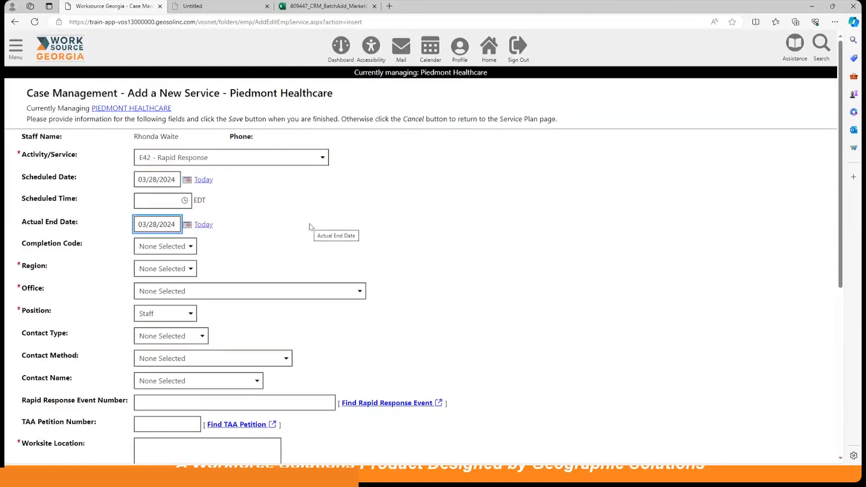
left_click(165, 246)
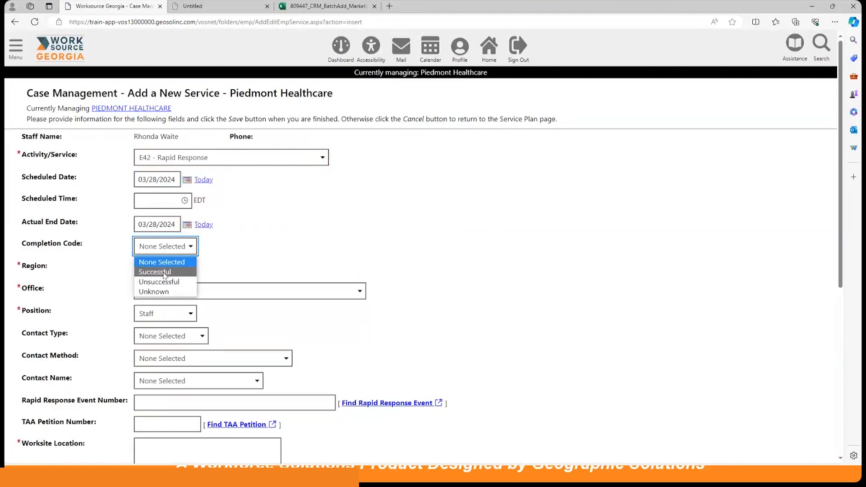
left_click(164, 273)
Step: Set Region 8, Griffin Career Center office, Piedmont Healthcare worksite, and save the service
scroll(331, 225, "down", 2)
left_click(161, 208)
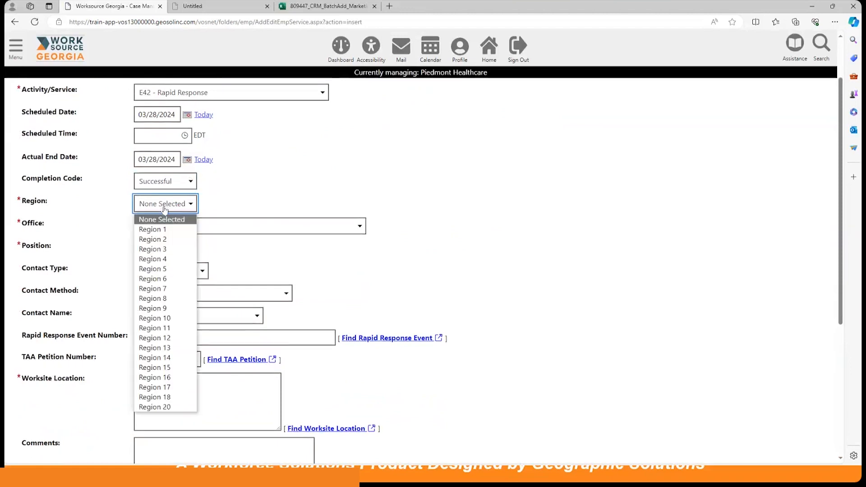
left_click(156, 301)
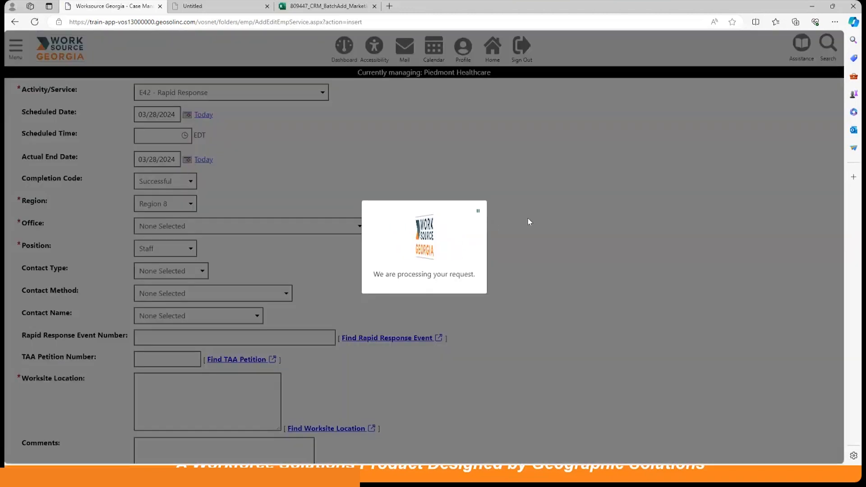
scroll(482, 225, "up", 1)
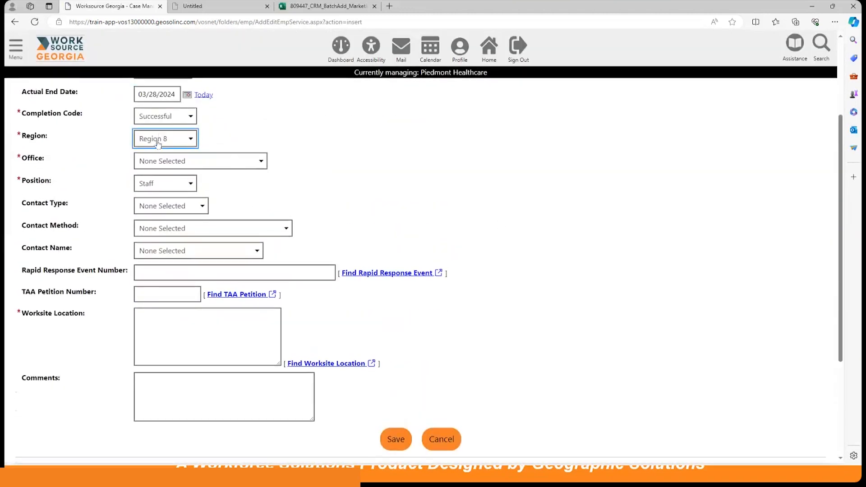
left_click(164, 162)
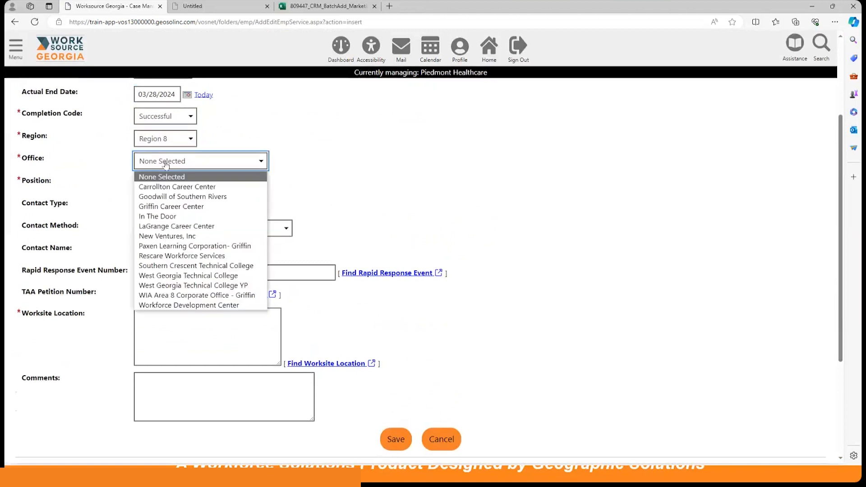
left_click(176, 208)
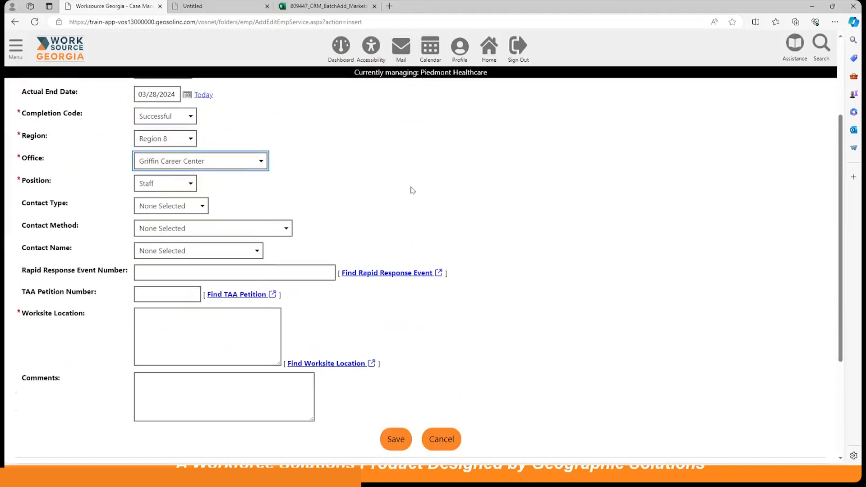
scroll(410, 190, "down", 3)
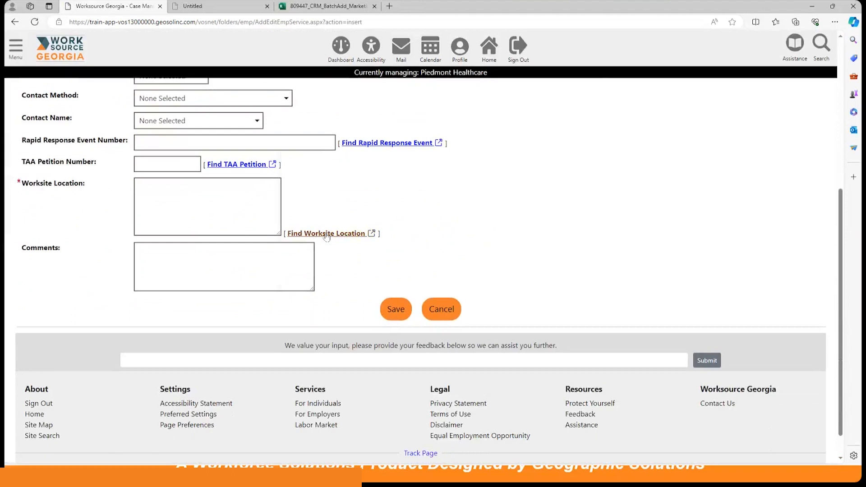
left_click(326, 234)
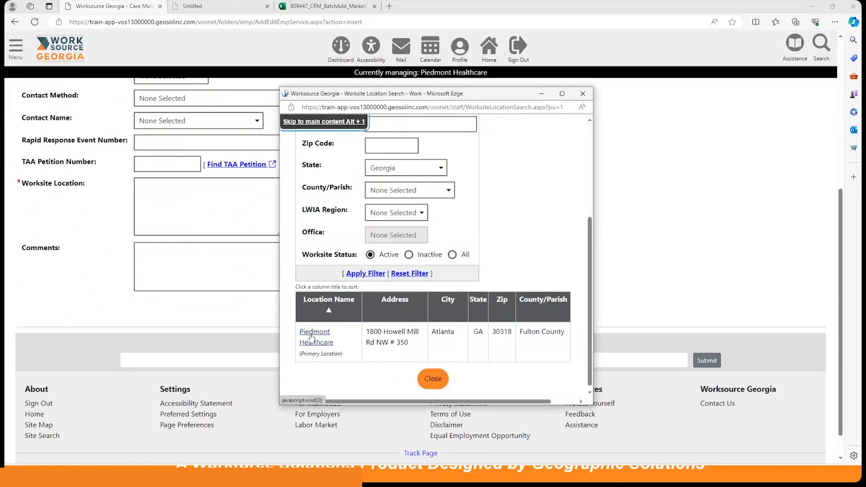
left_click(314, 336)
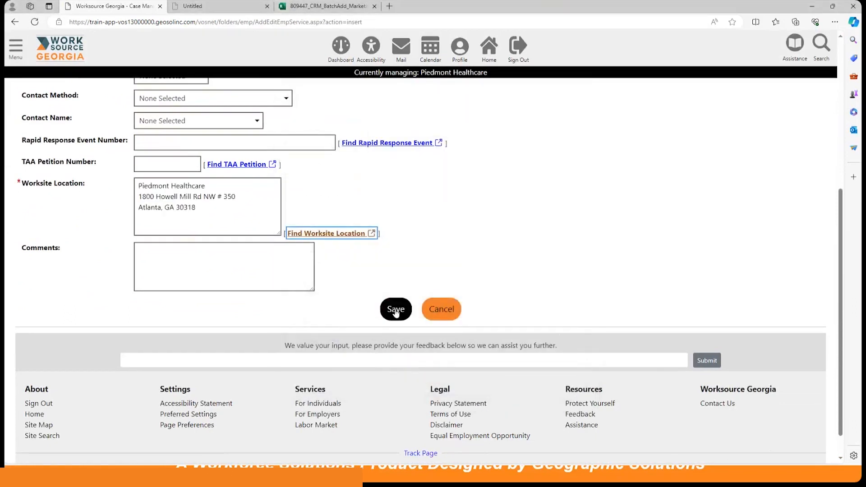
left_click(396, 311)
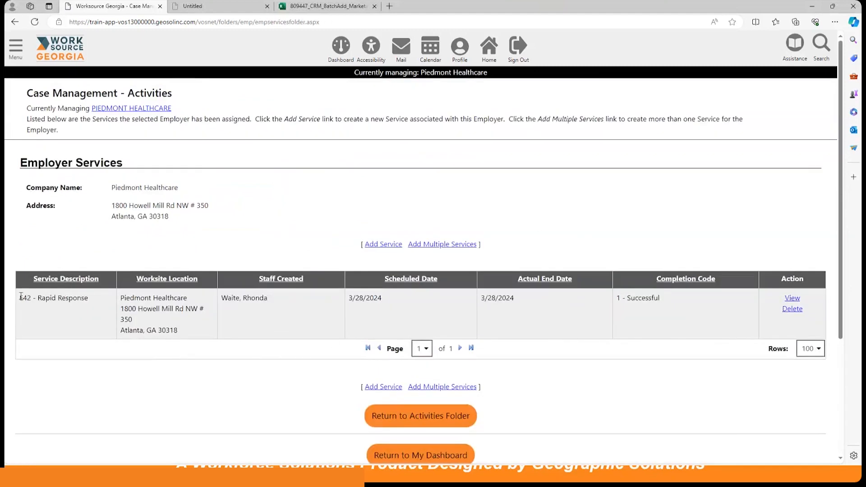
left_click_drag(19, 298, 101, 305)
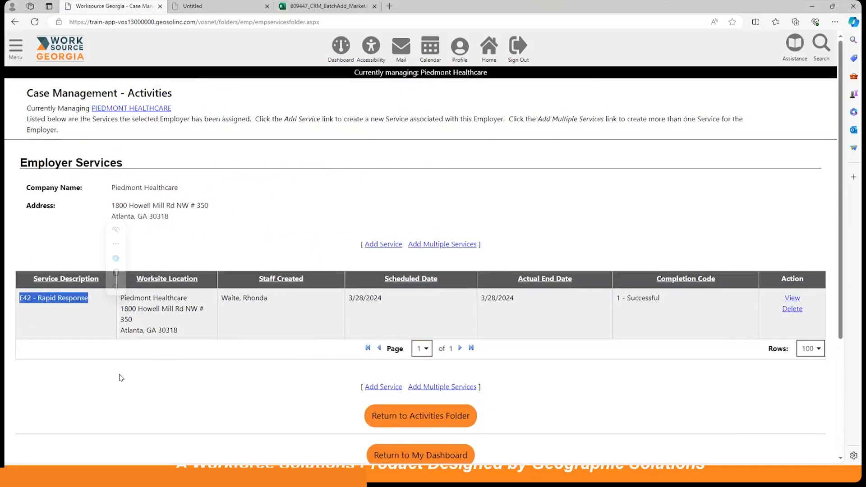
left_click(121, 377)
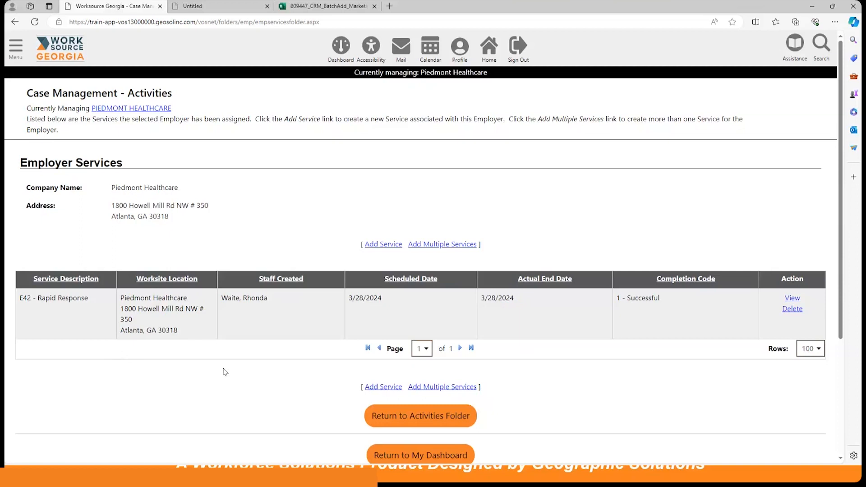
Step: Return to My Staff Dashboard and scroll down to the Customer Relationship Management widget
left_click(341, 51)
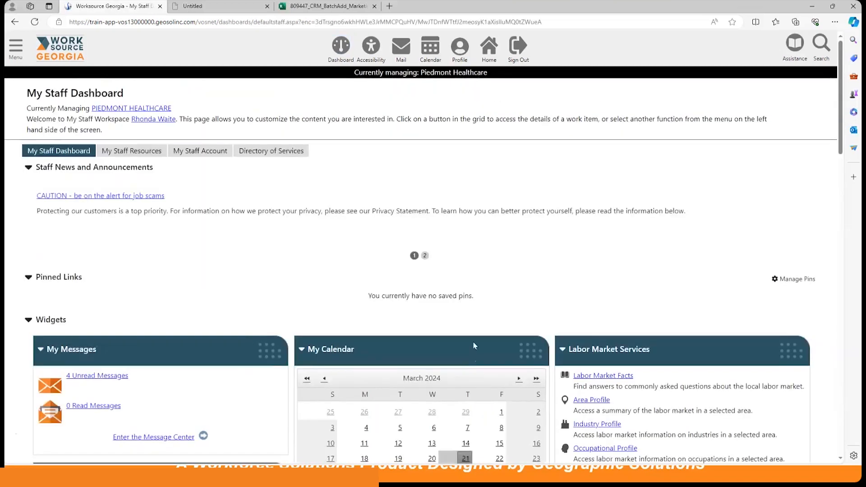
scroll(471, 360, "down", 6)
scroll(472, 361, "down", 2)
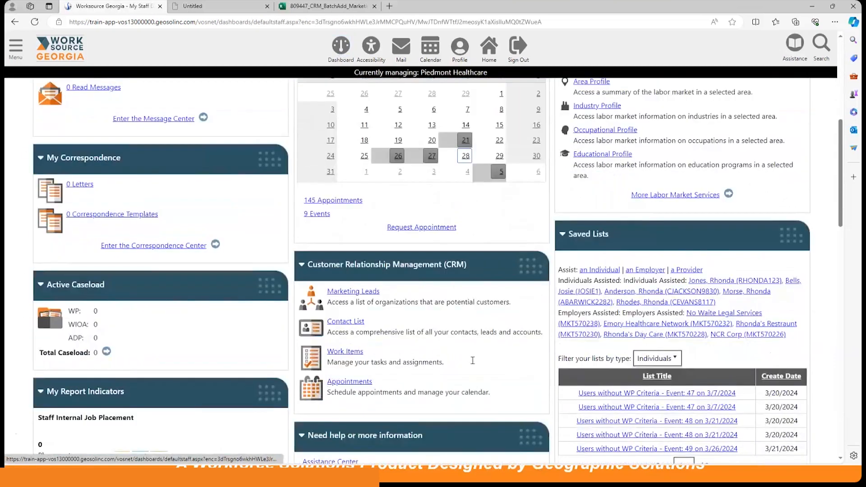
Step: Open Marketing Leads and filter the contact list to include Recruiting accounts
left_click(376, 289)
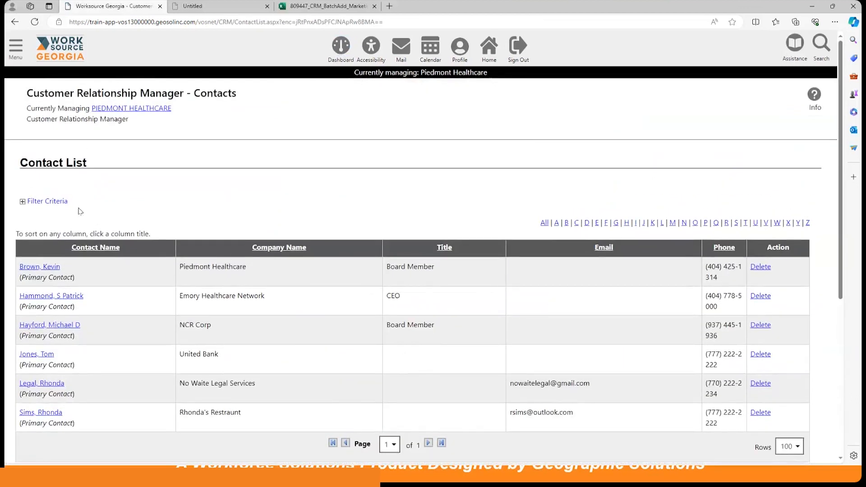
left_click(64, 201)
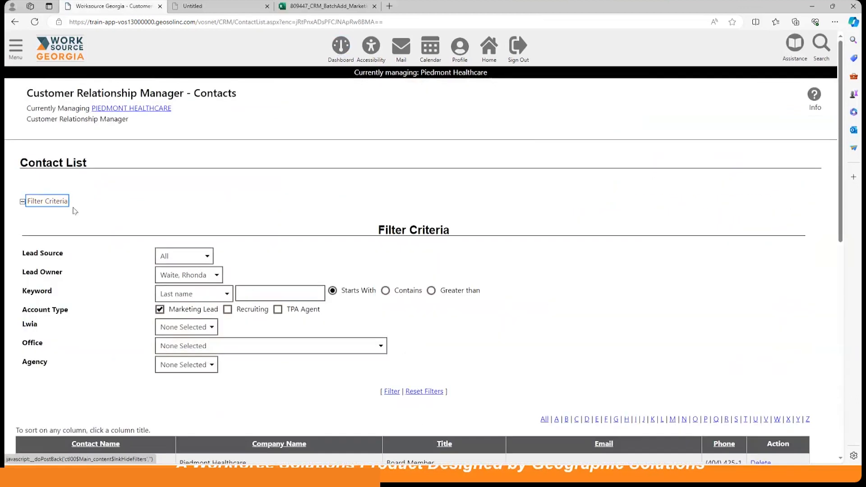
left_click(227, 310)
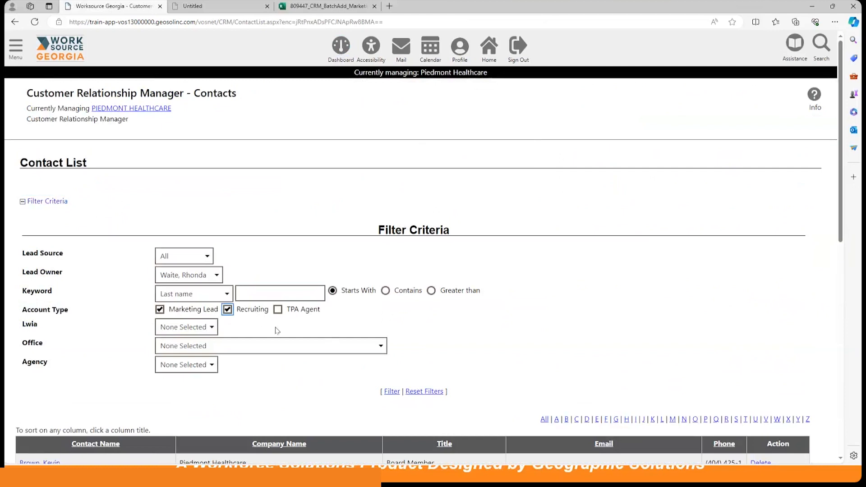
scroll(318, 348, "down", 3)
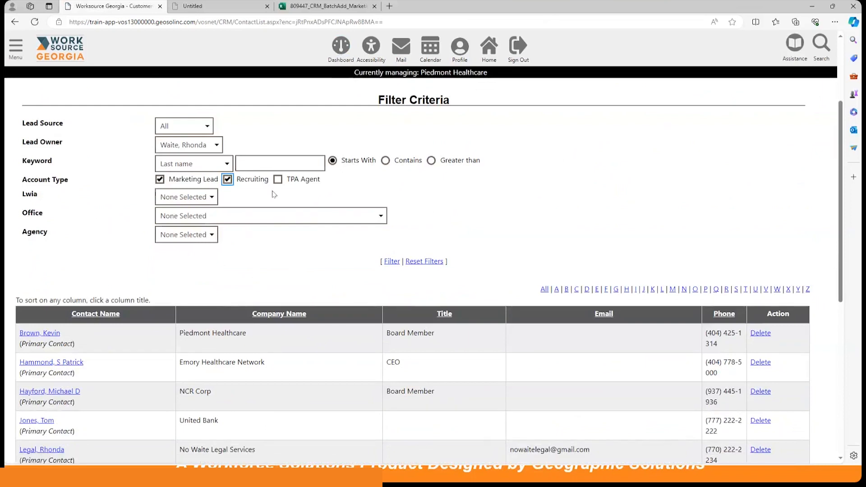
scroll(299, 334, "down", 3)
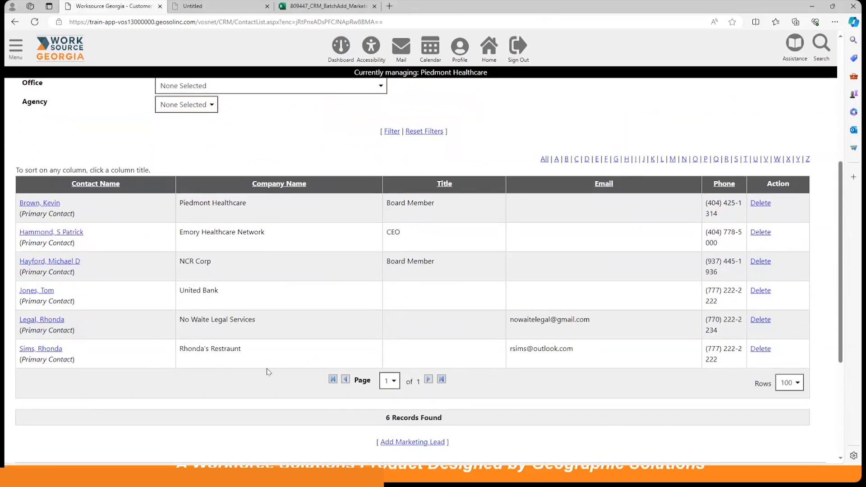
scroll(269, 357, "up", 4)
scroll(269, 356, "up", 2)
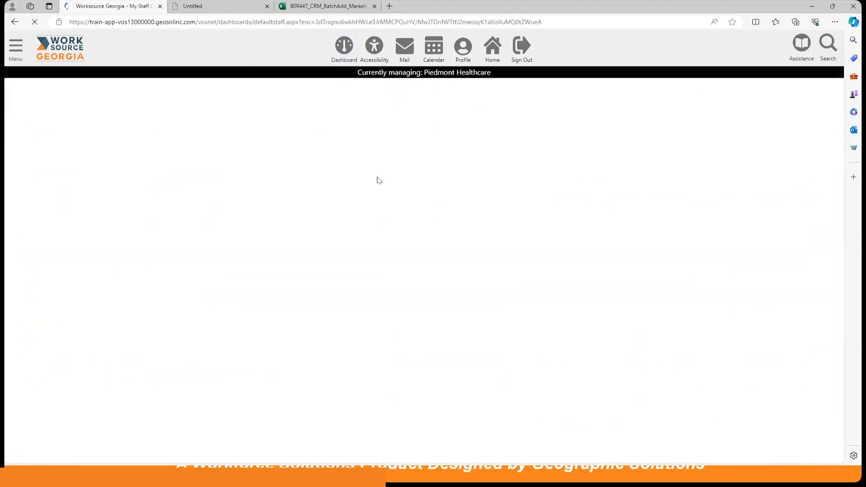
scroll(419, 257, "down", 4)
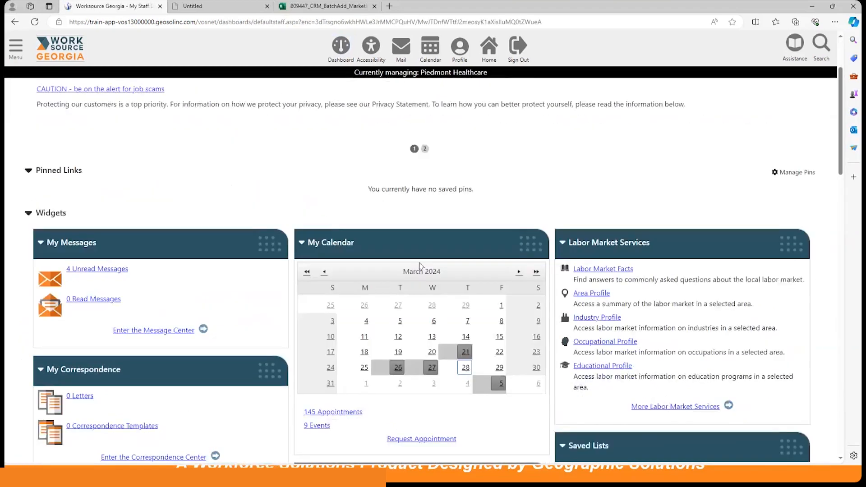
scroll(420, 267, "down", 5)
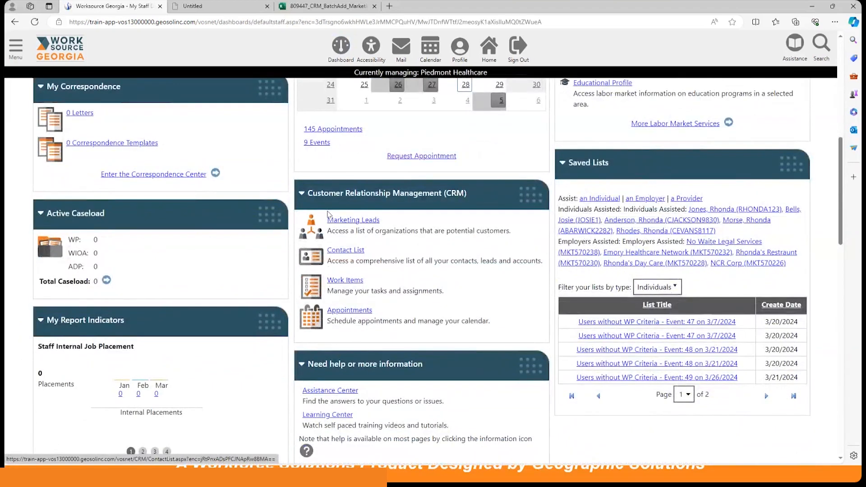
Step: Reopen the CRM contact list and open the No Waite Legal Services contact record
left_click(346, 221)
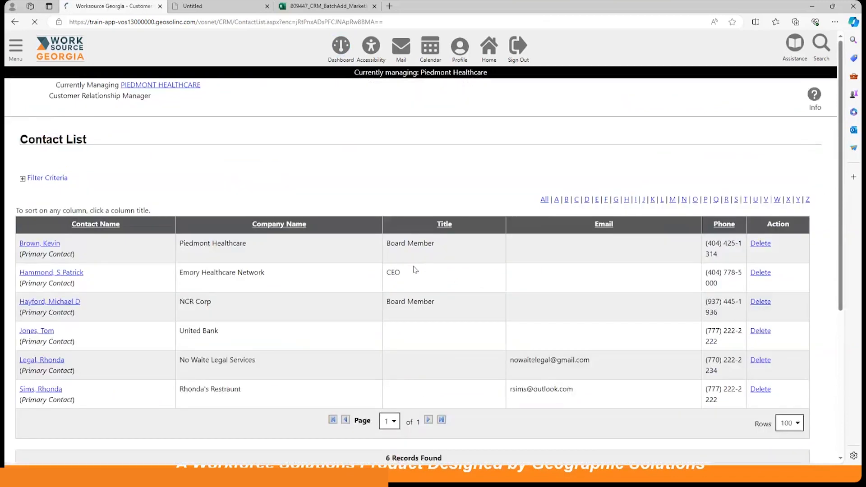
scroll(316, 272, "down", 1)
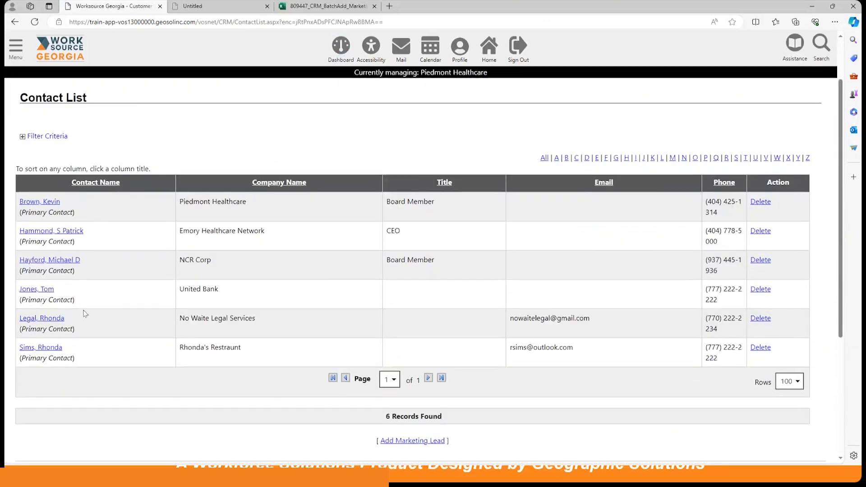
left_click(39, 319)
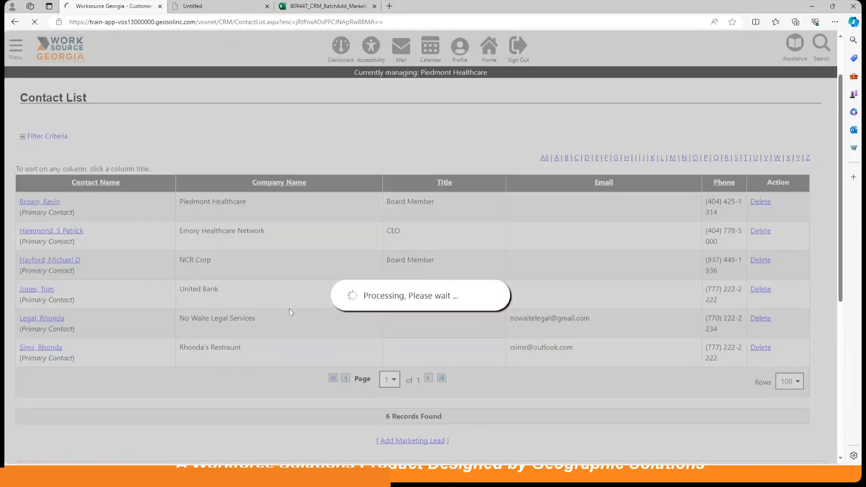
Step: Switch No Waite Legal Services' account type from Marketing Lead to Recruiting and confirm
scroll(290, 312, "down", 10)
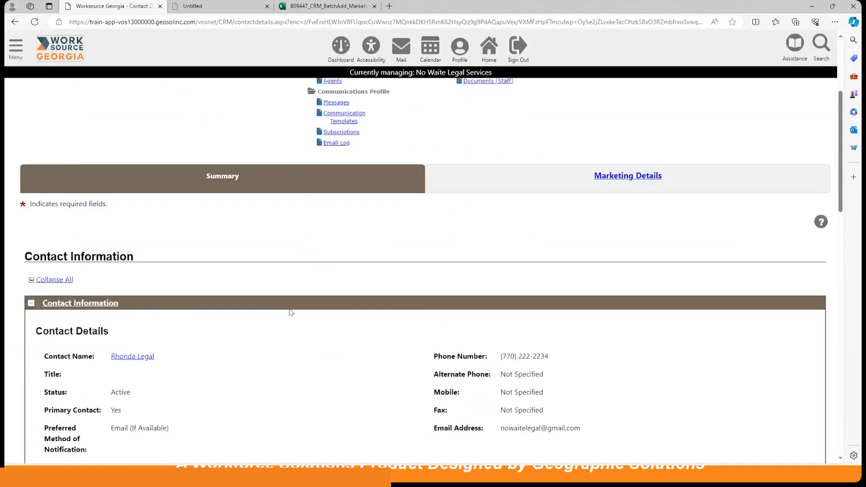
scroll(290, 313, "down", 10)
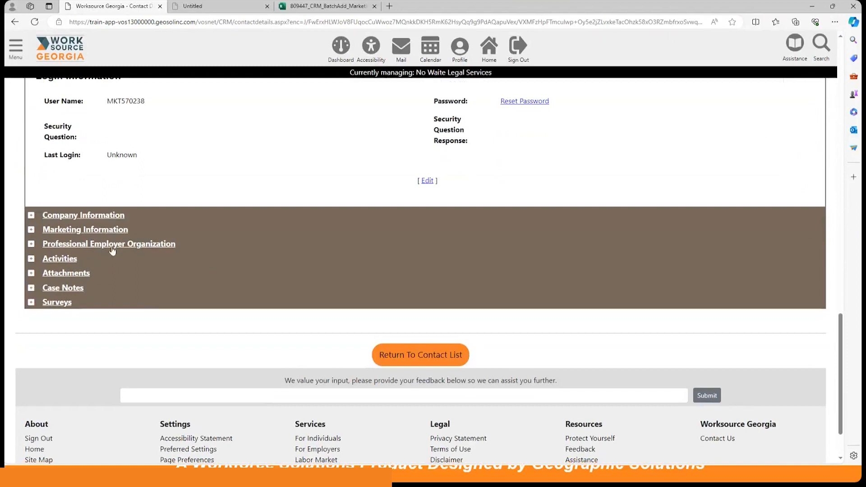
left_click(100, 216)
scroll(280, 277, "down", 5)
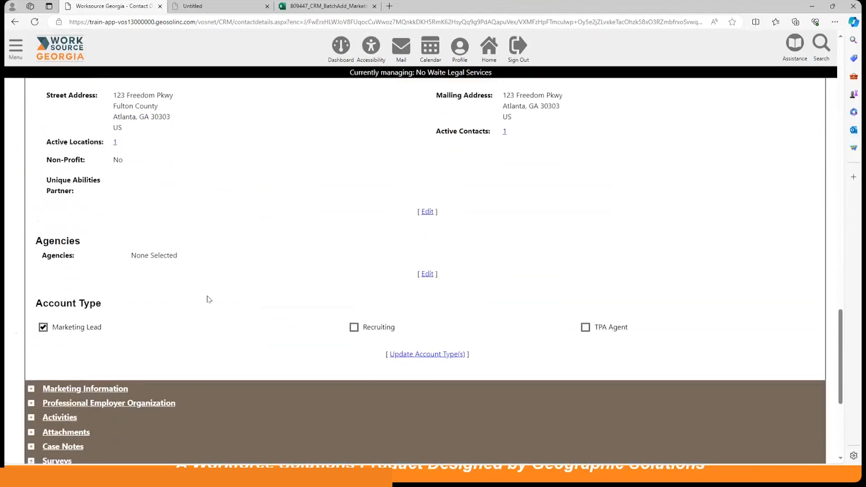
left_click(43, 327)
left_click(355, 325)
left_click(426, 355)
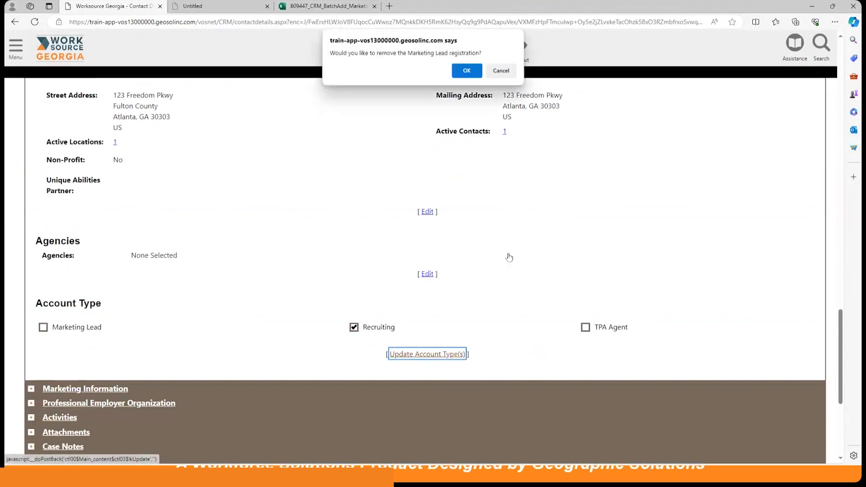
left_click(467, 73)
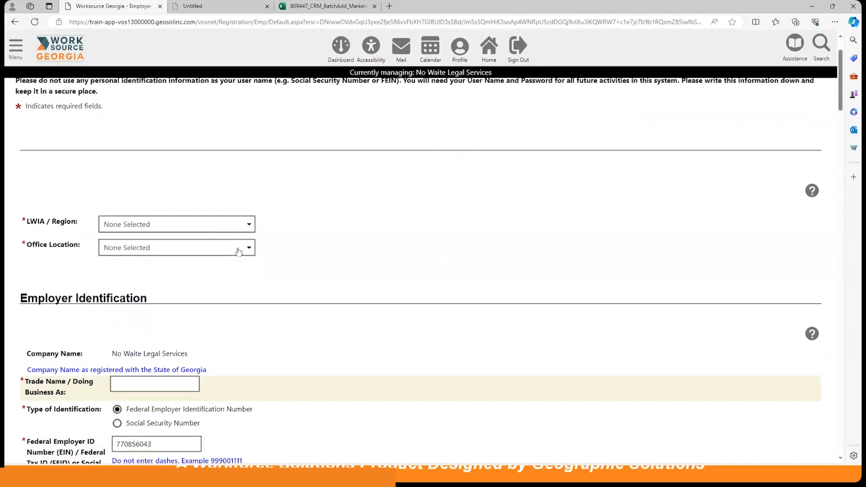
Step: Set Region 8, Griffin Career Center office, and the No Waite Legal Services trade name
left_click(200, 224)
left_click(155, 320)
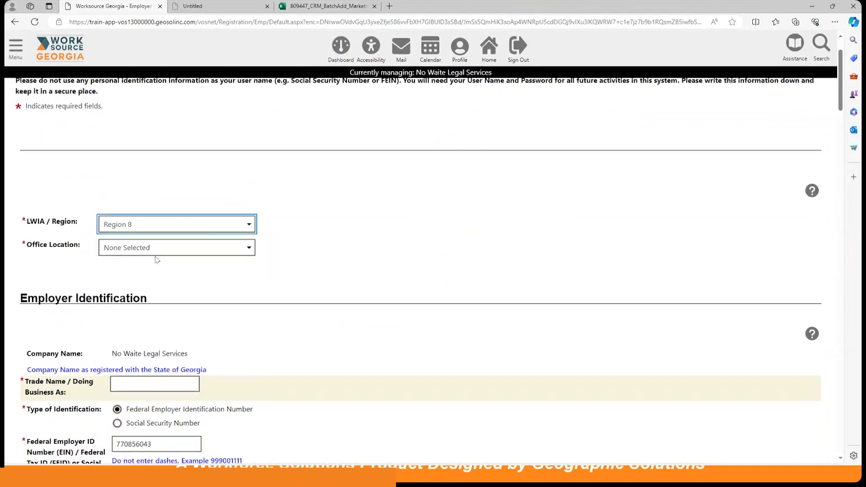
scroll(352, 252, "down", 2)
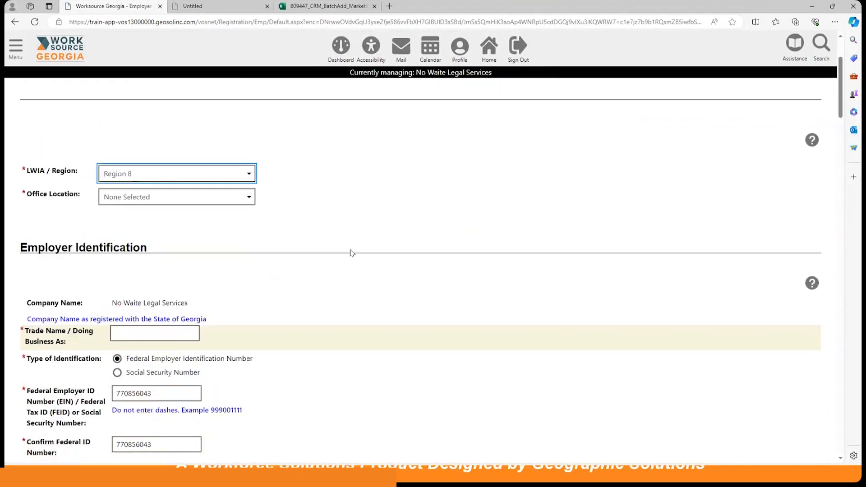
left_click(159, 184)
left_click(166, 209)
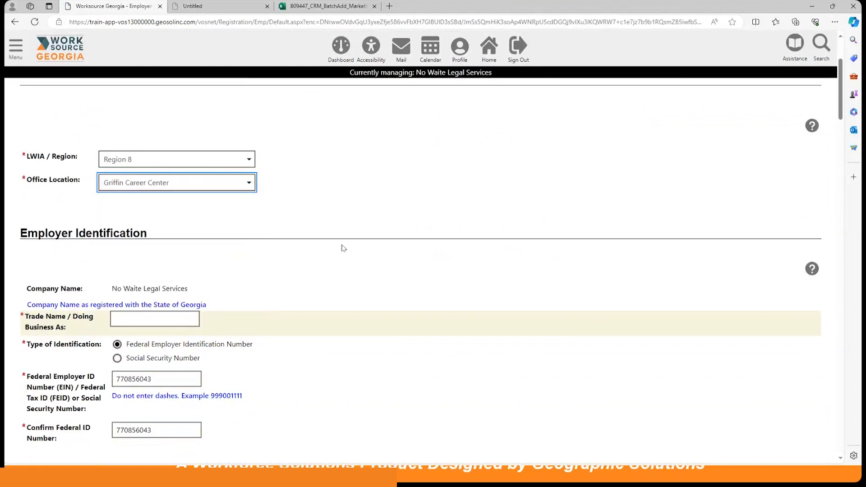
scroll(343, 247, "down", 4)
left_click(141, 191)
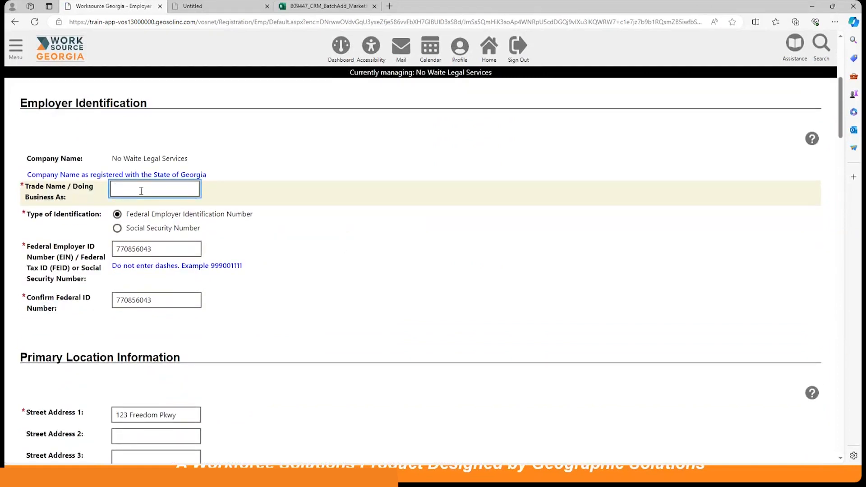
type("No Waite Legal Services")
Step: Replace both federal employer ID fields and enter CEO as the contact's job title
double_click(163, 251)
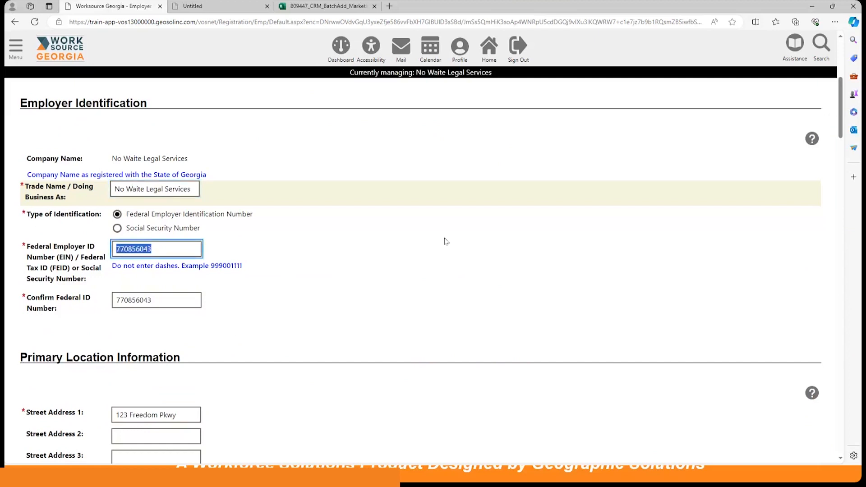
double_click(129, 303)
type("6")
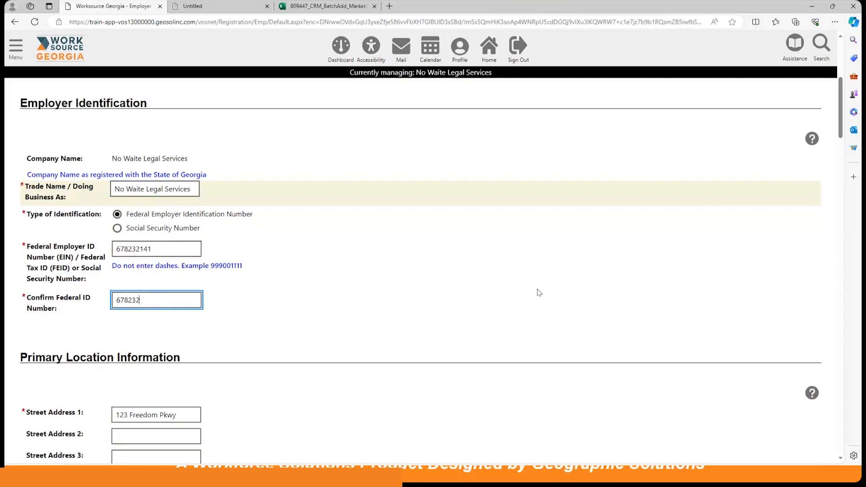
left_click(401, 274)
scroll(416, 273, "down", 5)
scroll(416, 312, "down", 5)
left_click(156, 180)
type("CEO")
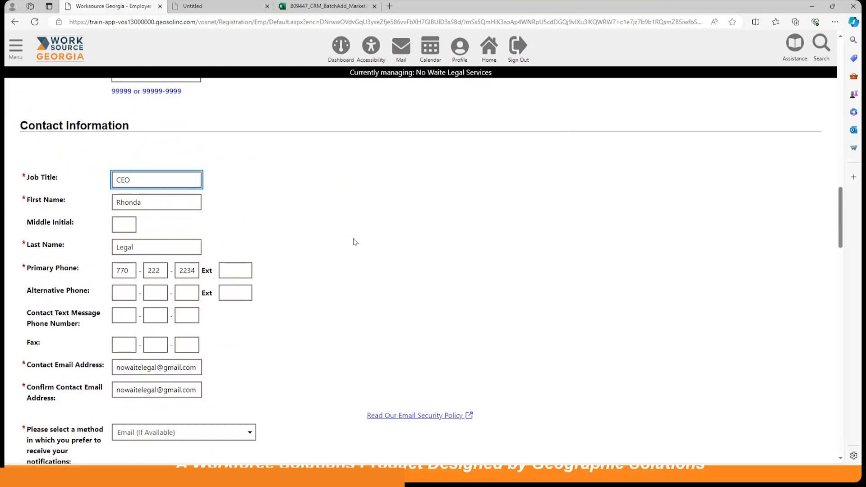
Step: Set Type of Employer to Private Sector and mark the company as not a federal contractor
scroll(342, 240, "down", 4)
scroll(333, 244, "down", 3)
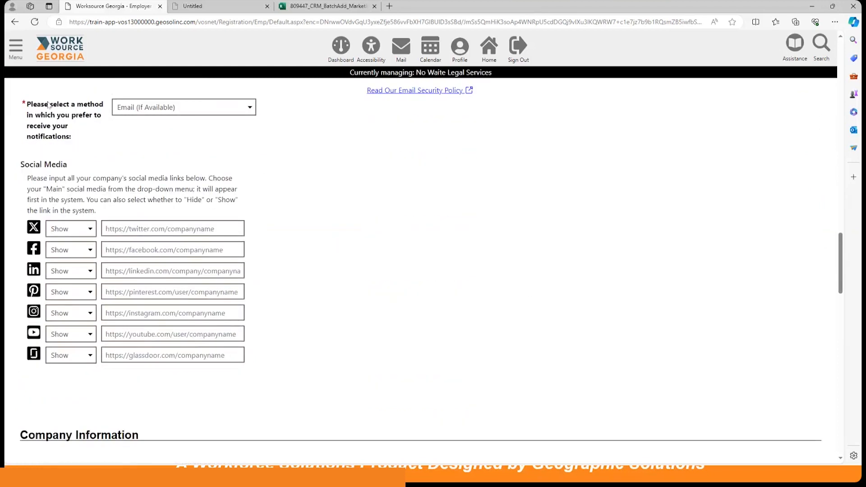
scroll(199, 180, "down", 9)
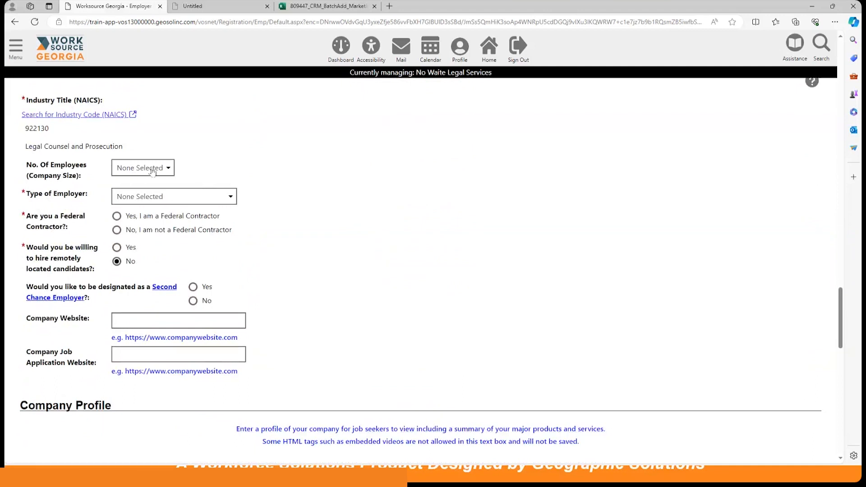
left_click(141, 199)
left_click(142, 223)
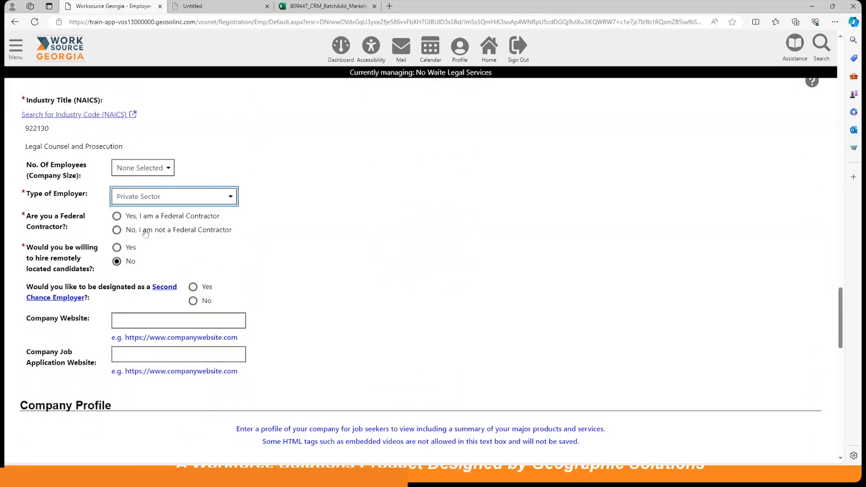
left_click(117, 227)
scroll(378, 240, "down", 15)
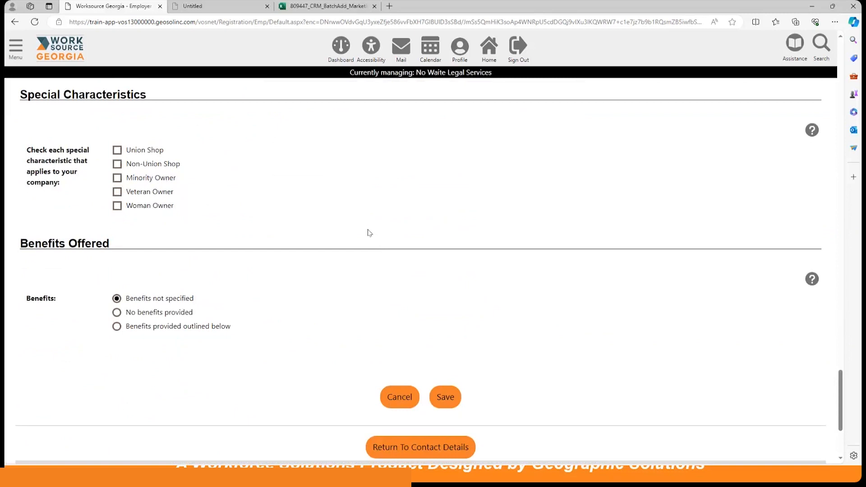
Step: Save the registration, then expand Case Notes to see the 3/28/2024 Site Visit note
left_click(445, 398)
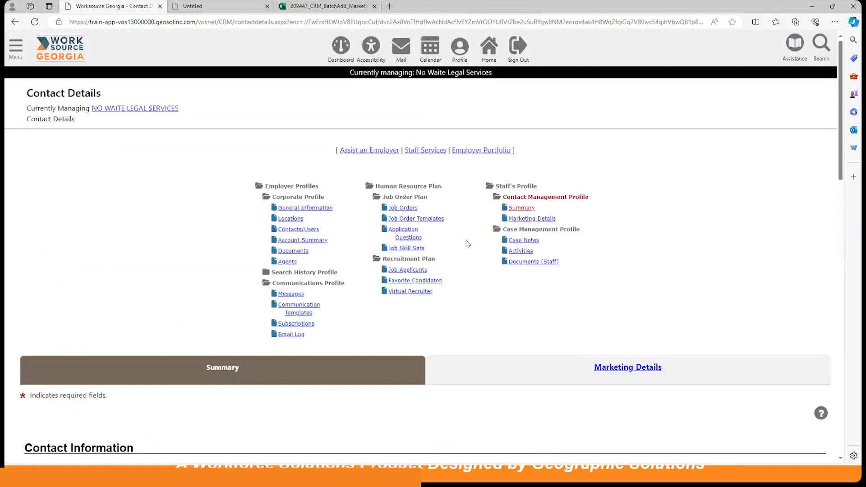
scroll(468, 246, "down", 4)
scroll(457, 247, "down", 12)
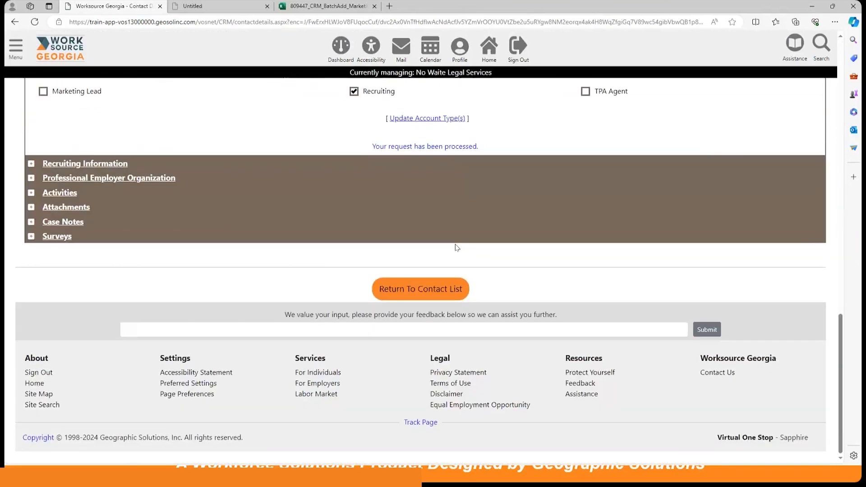
scroll(457, 248, "up", 10)
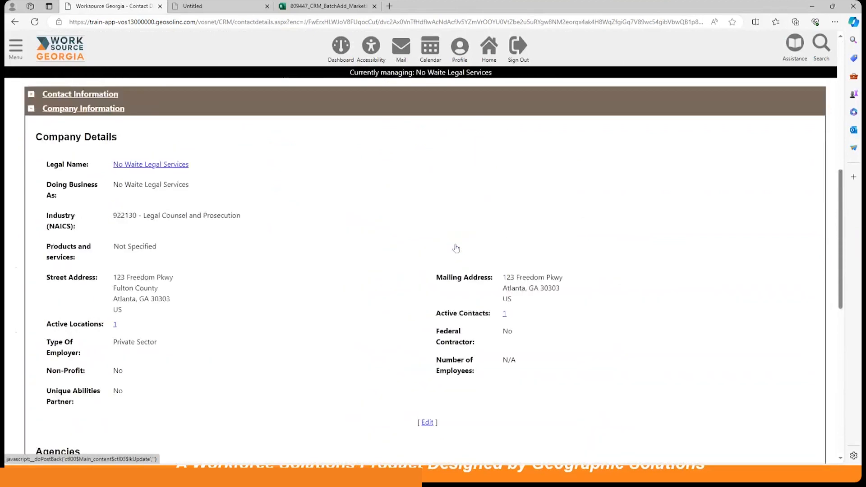
scroll(456, 249, "up", 2)
scroll(457, 248, "up", 5)
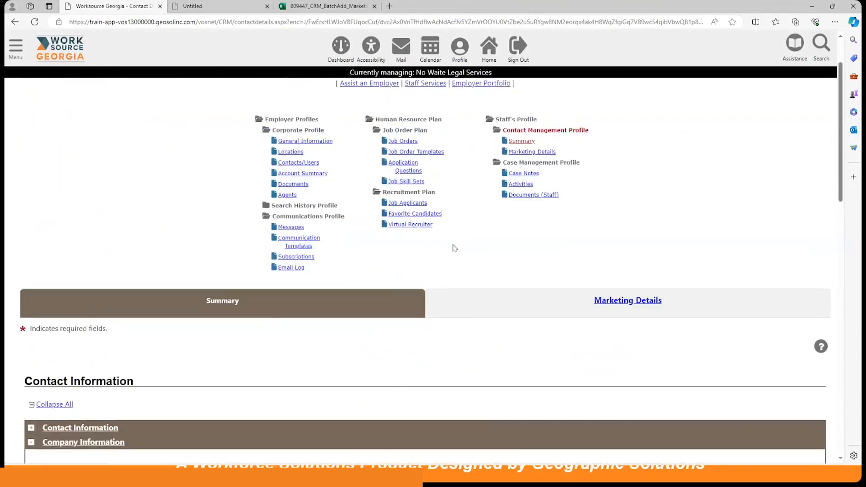
scroll(454, 248, "down", 12)
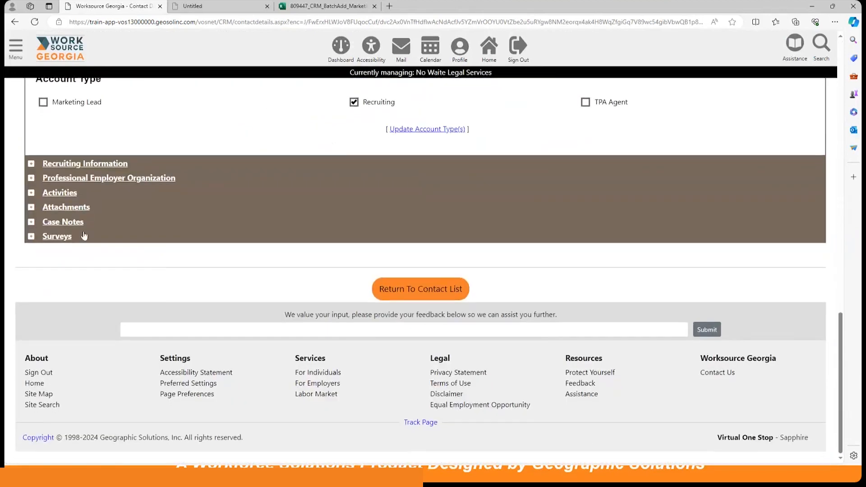
left_click(66, 223)
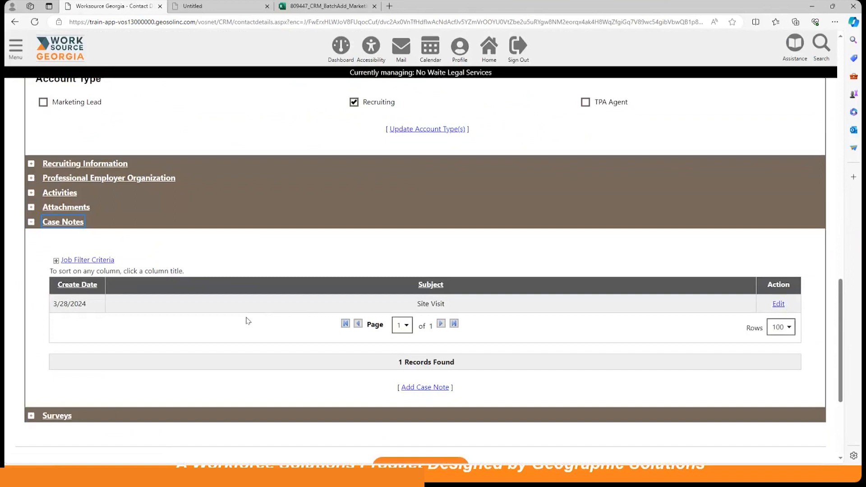
scroll(246, 320, "up", 15)
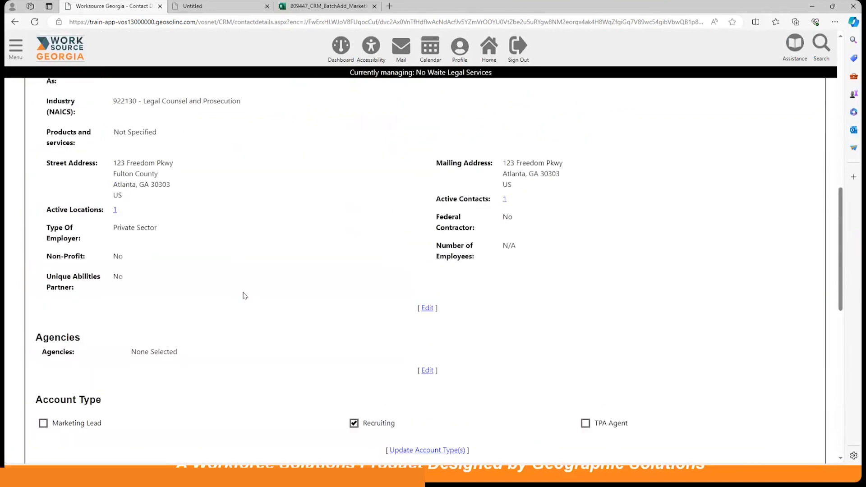
scroll(244, 295, "up", 6)
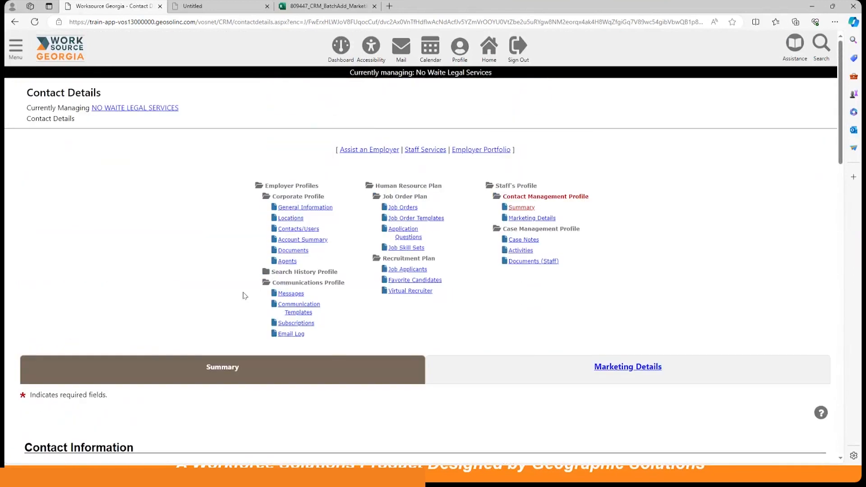
Step: Review the General Information registration (Recruiting enabled, Region 8), then return to the dashboard
left_click(305, 207)
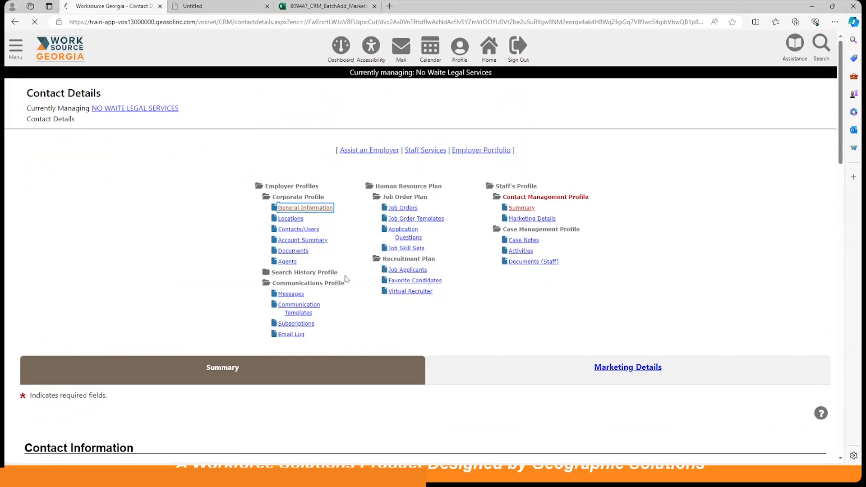
scroll(345, 278, "down", 5)
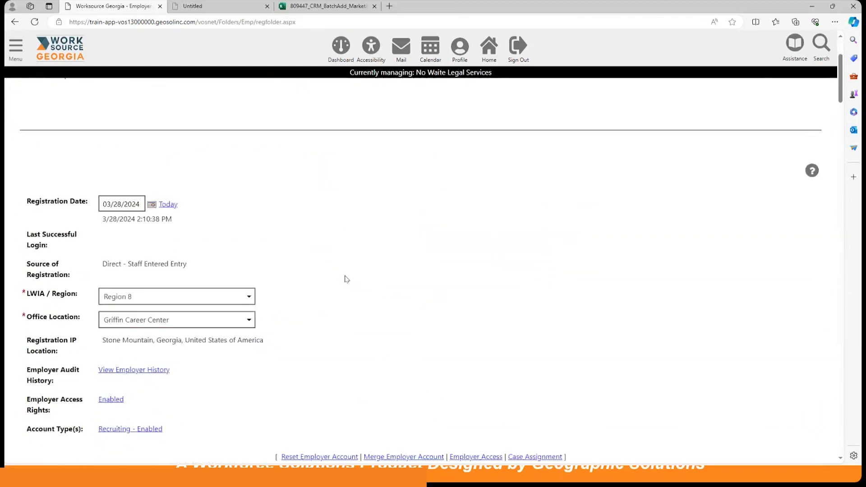
scroll(191, 305, "down", 10)
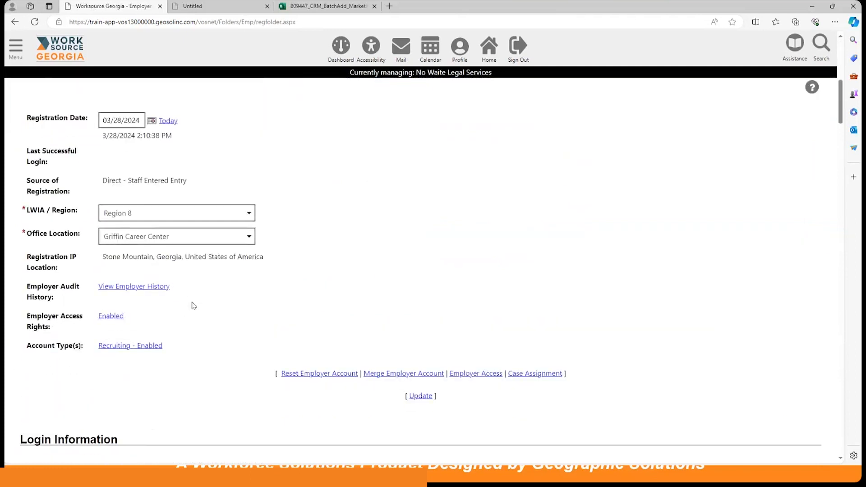
scroll(189, 247, "down", 1)
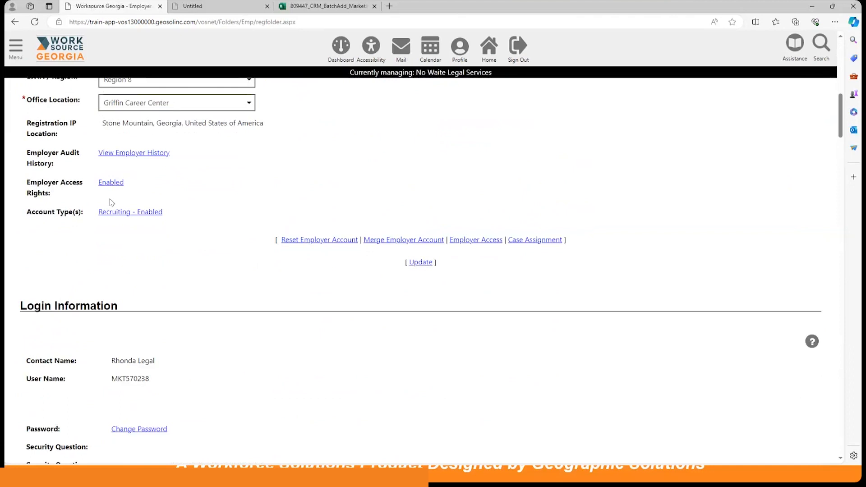
scroll(214, 287, "down", 8)
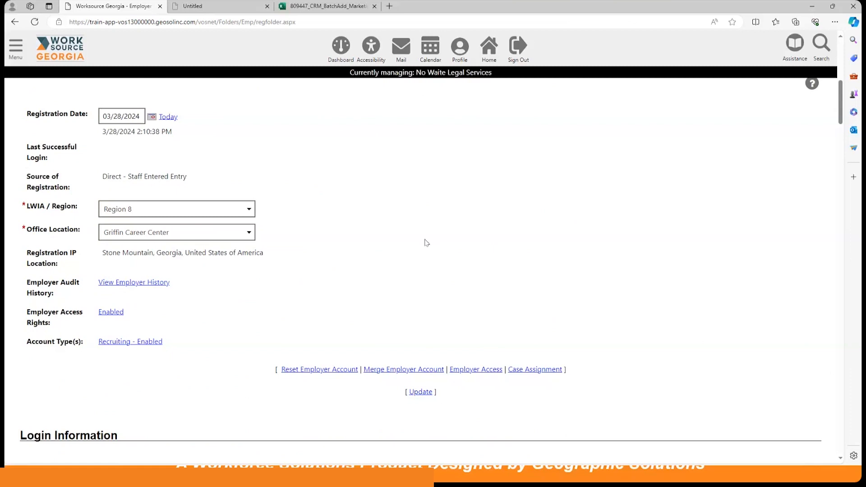
scroll(425, 234, "up", 9)
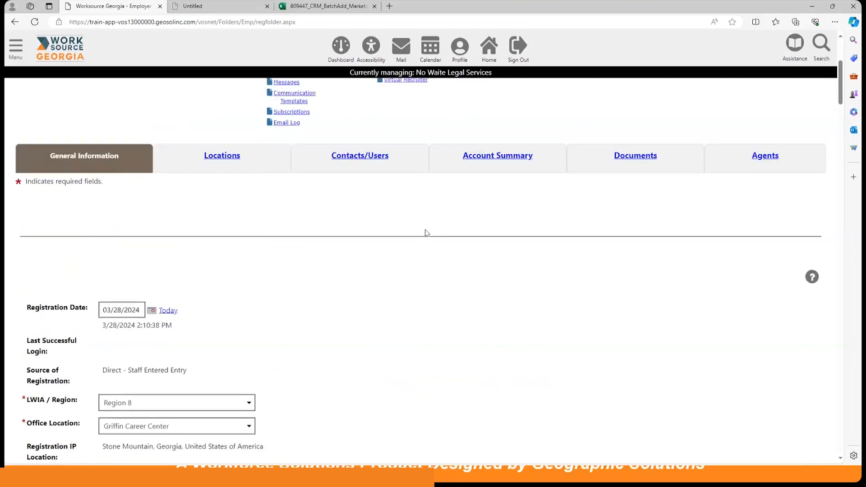
left_click(345, 54)
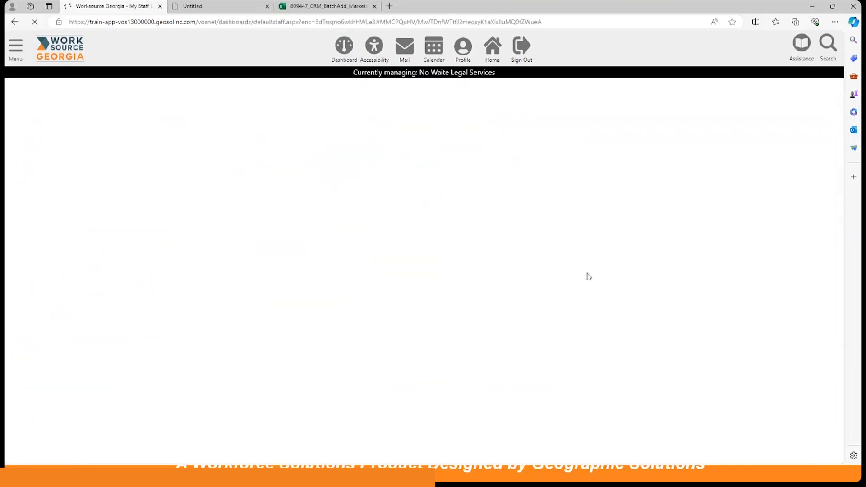
Step: Open Work Items from the CRM widget to see the 4 queued items
scroll(578, 307, "down", 4)
scroll(578, 308, "down", 5)
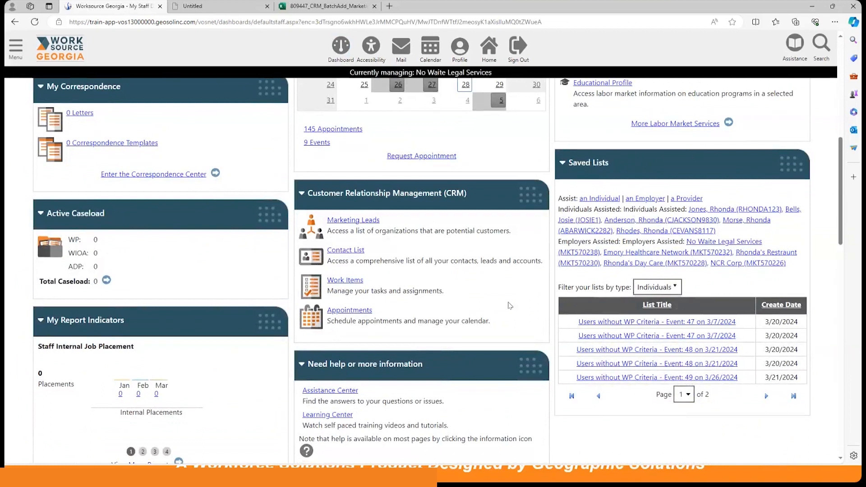
left_click(344, 282)
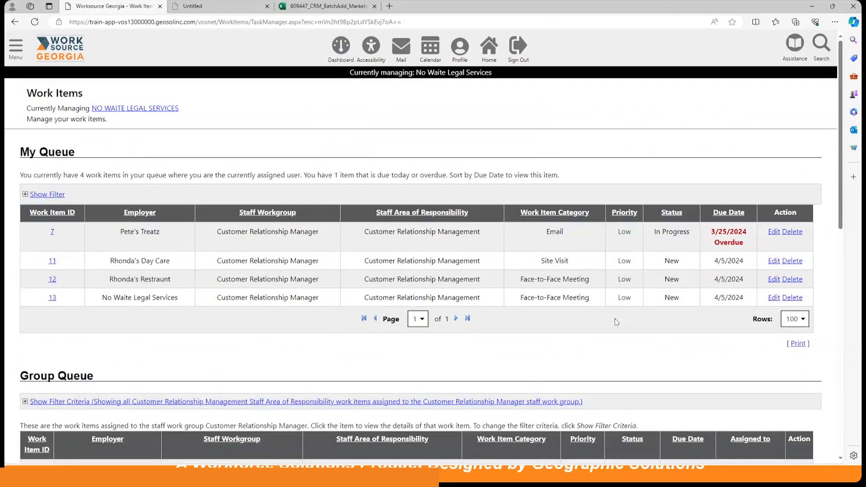
scroll(616, 319, "down", 1)
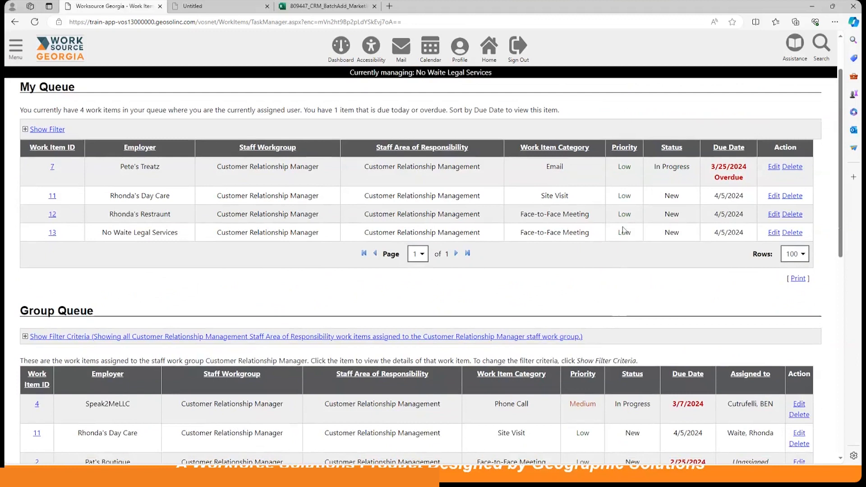
Step: Close work item 11 with case note 'Employer stated they did not have any current openings. Will follow up in a month.'
left_click(774, 197)
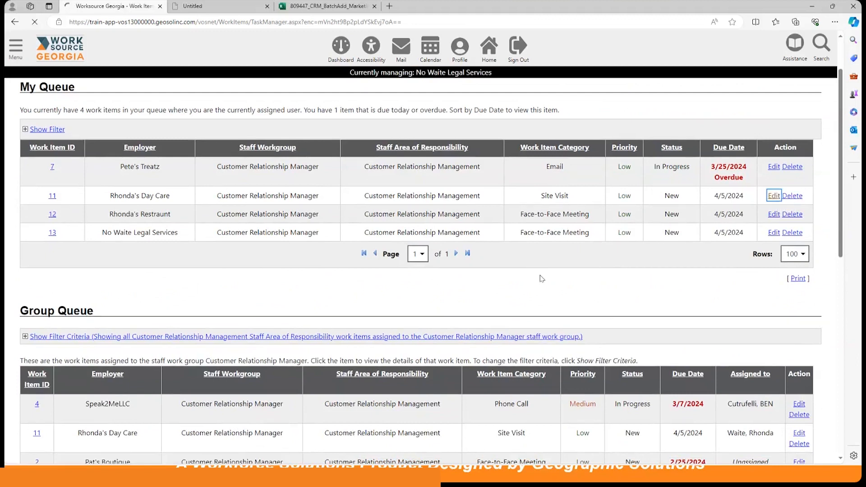
scroll(542, 281, "down", 2)
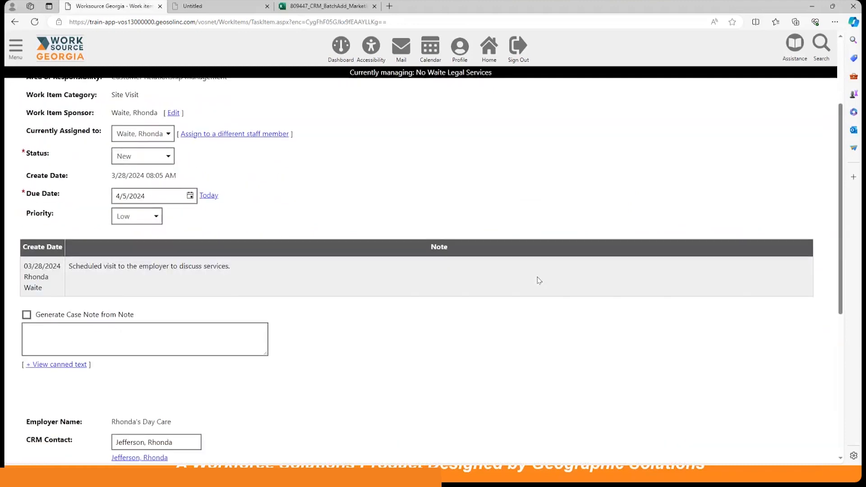
left_click(134, 156)
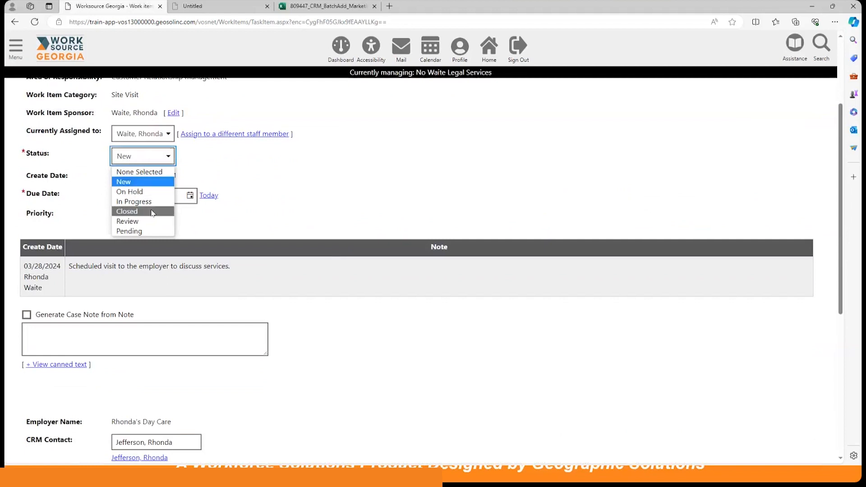
left_click(130, 211)
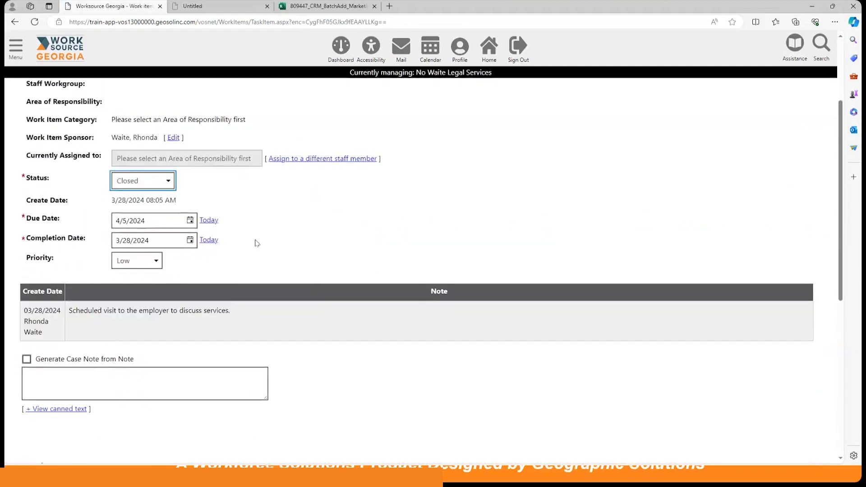
scroll(281, 236, "down", 1)
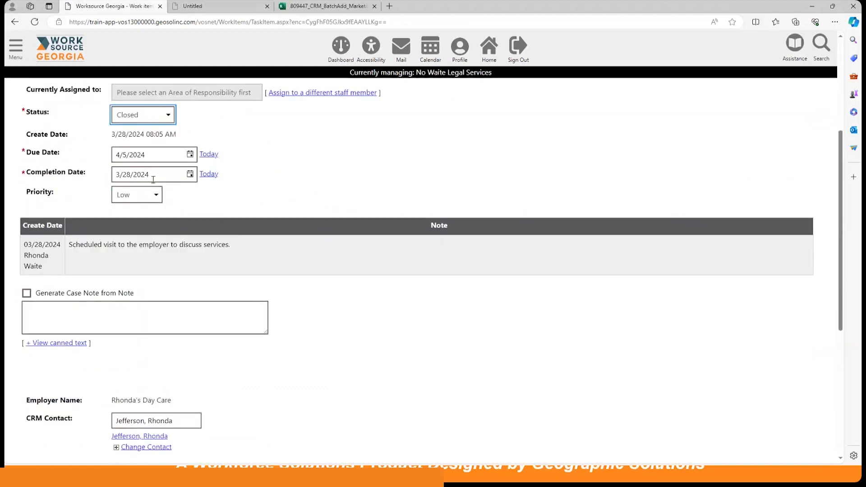
left_click(27, 294)
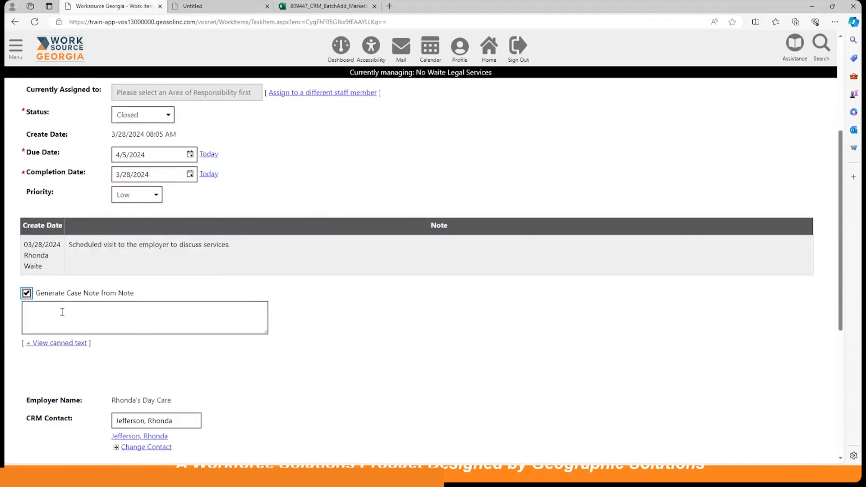
left_click(62, 312)
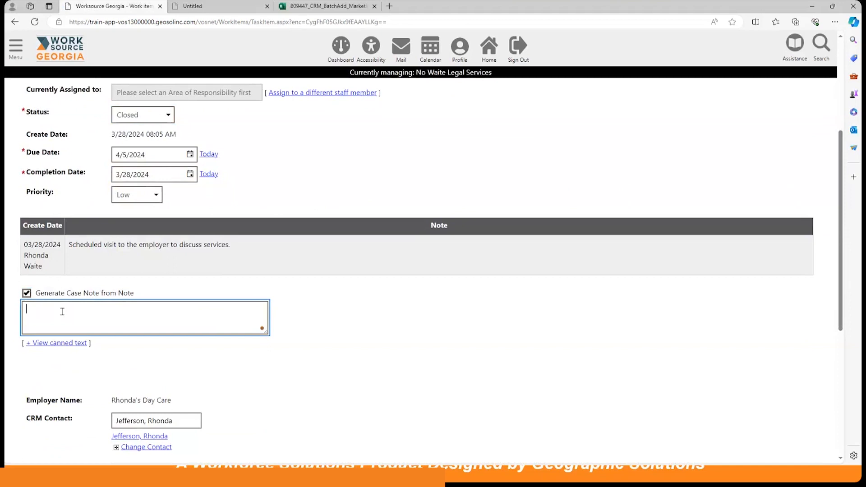
type("Employer stated they did not have an")
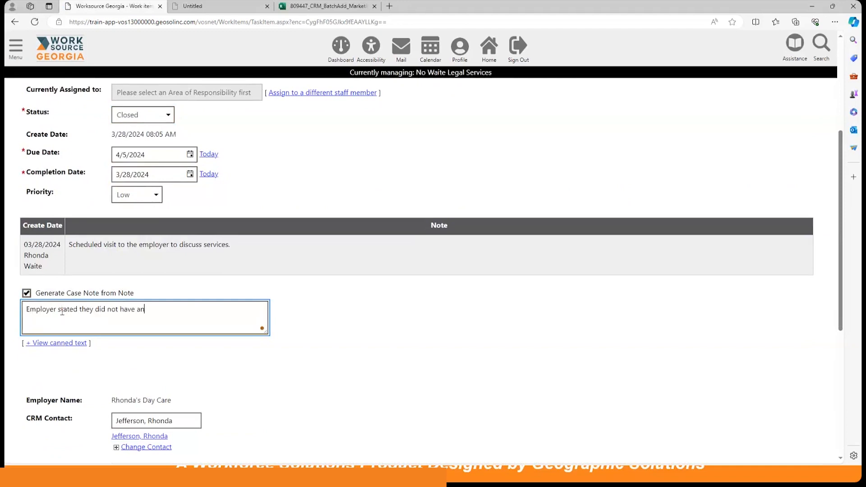
type("y current openings. Will follow up ")
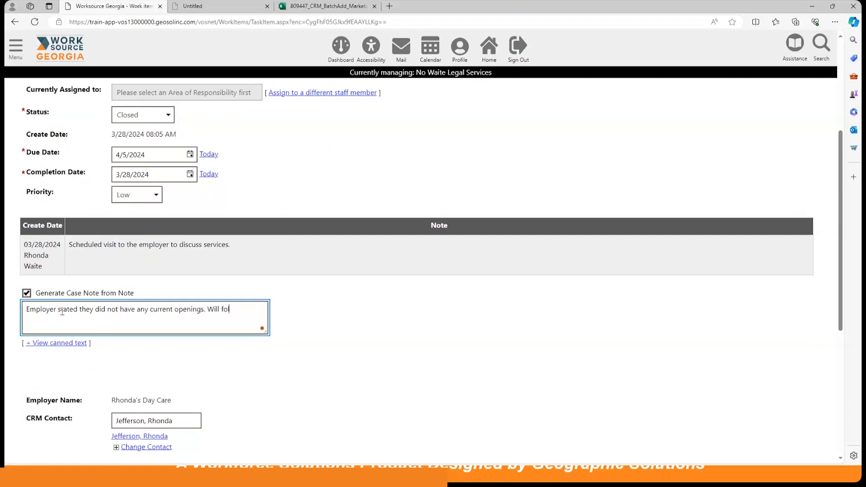
type("in a month.")
scroll(400, 357, "down", 3)
left_click(402, 367)
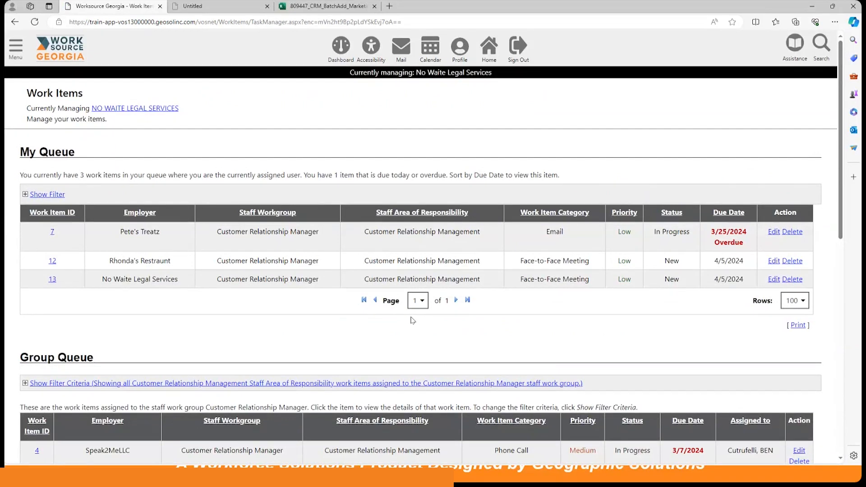
Step: Scroll through the remaining work items, then return to the staff dashboard
scroll(450, 325, "down", 3)
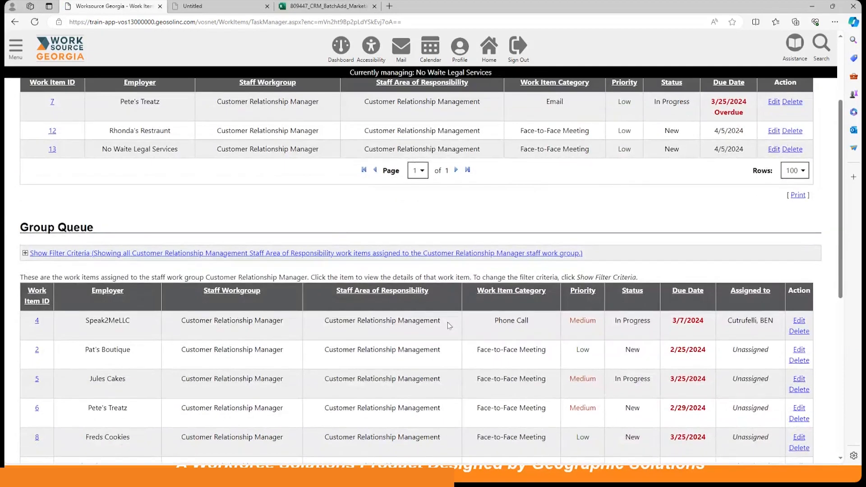
scroll(450, 325, "up", 3)
scroll(448, 317, "down", 6)
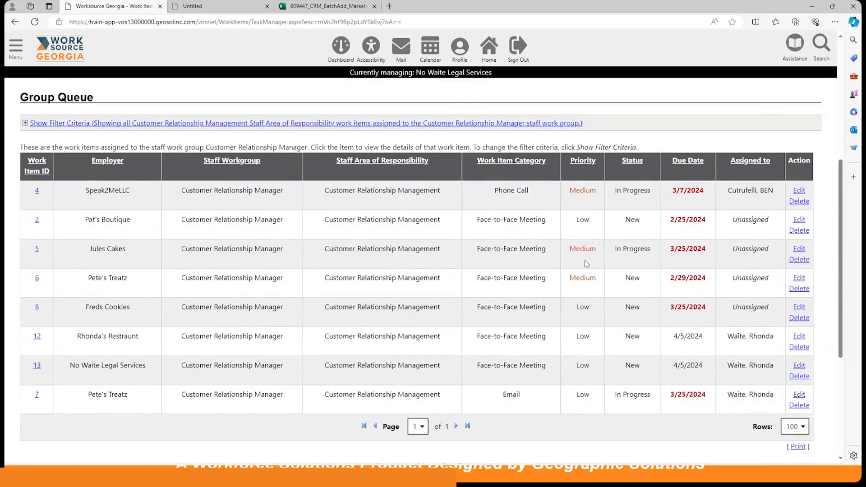
scroll(587, 264, "up", 2)
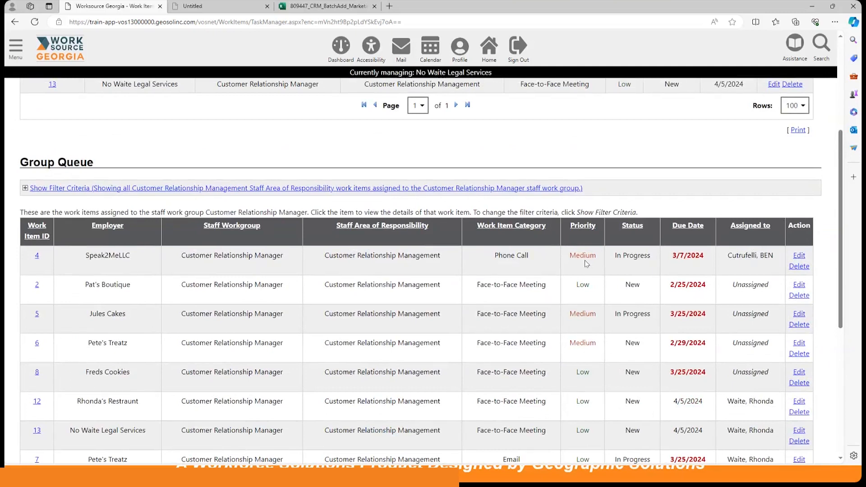
scroll(586, 264, "up", 5)
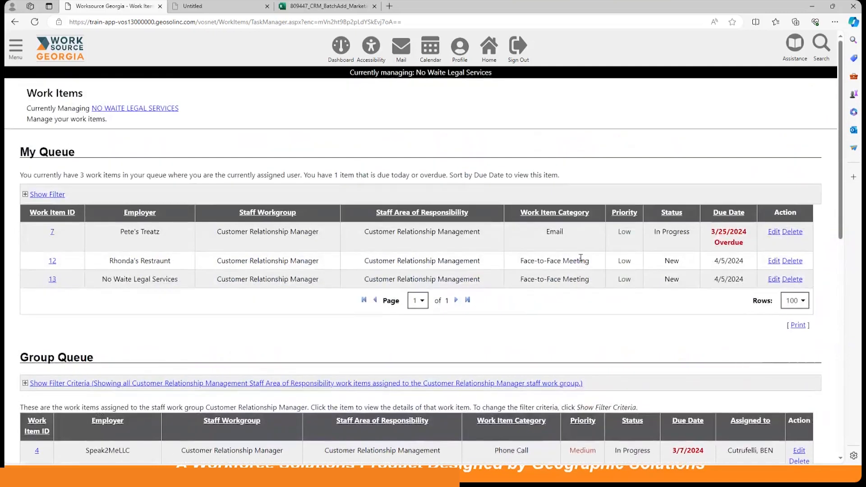
left_click(342, 46)
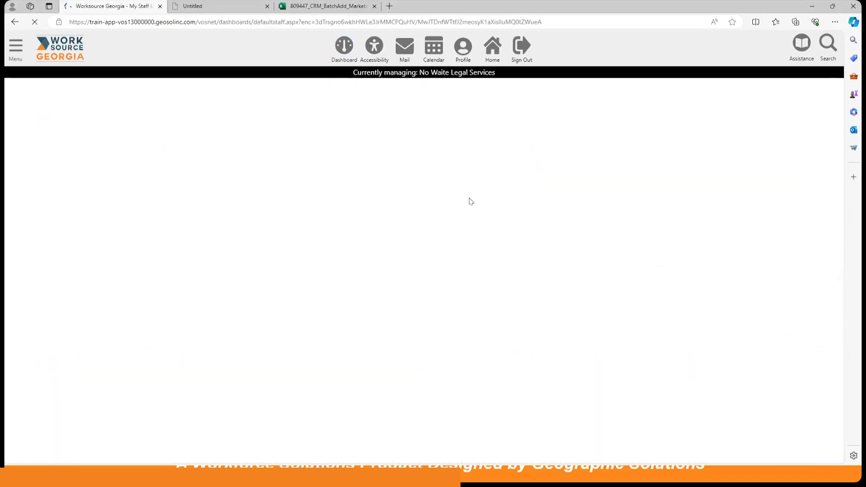
scroll(472, 241, "down", 8)
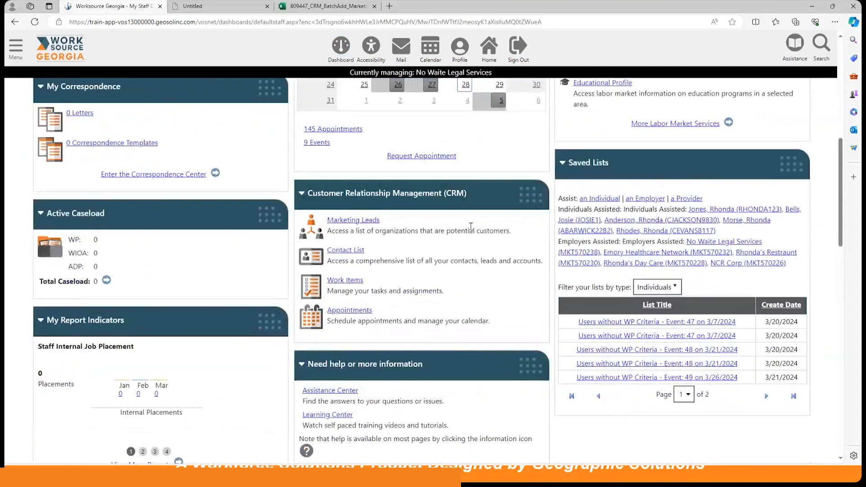
Step: Go to Outreach Campaign(s) under Customer Relationship Management in the menu
left_click(15, 47)
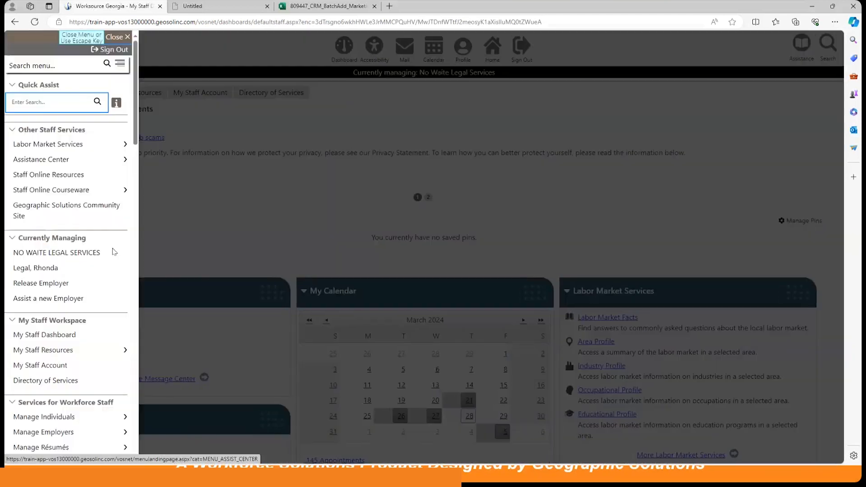
scroll(50, 276, "down", 10)
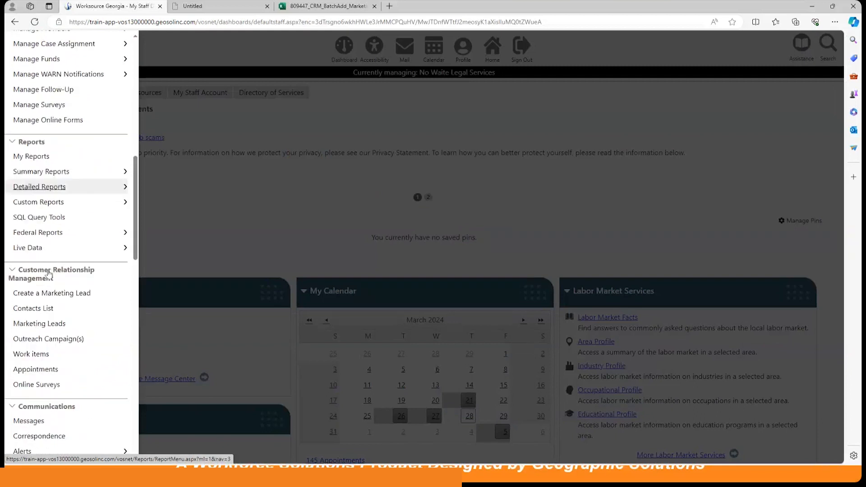
scroll(48, 273, "down", 1)
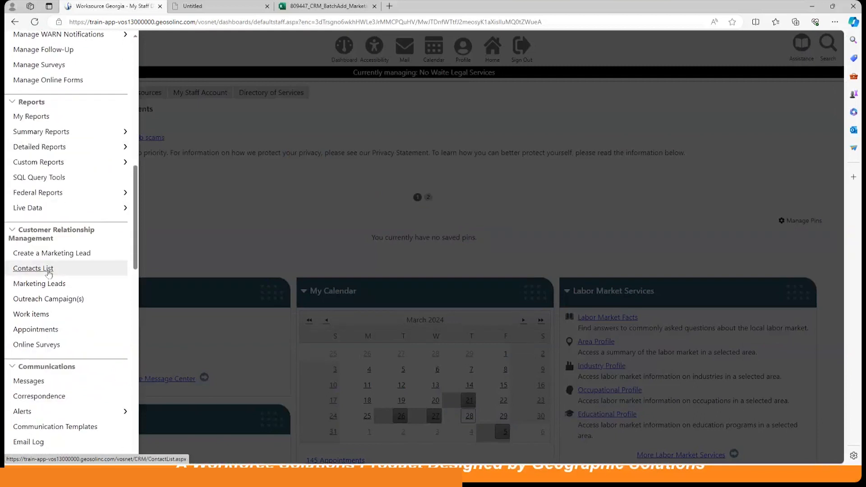
left_click(49, 299)
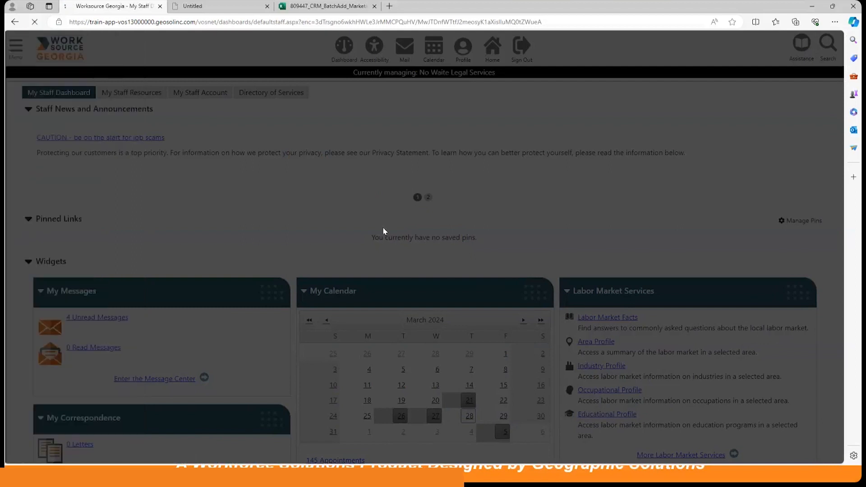
scroll(347, 266, "down", 3)
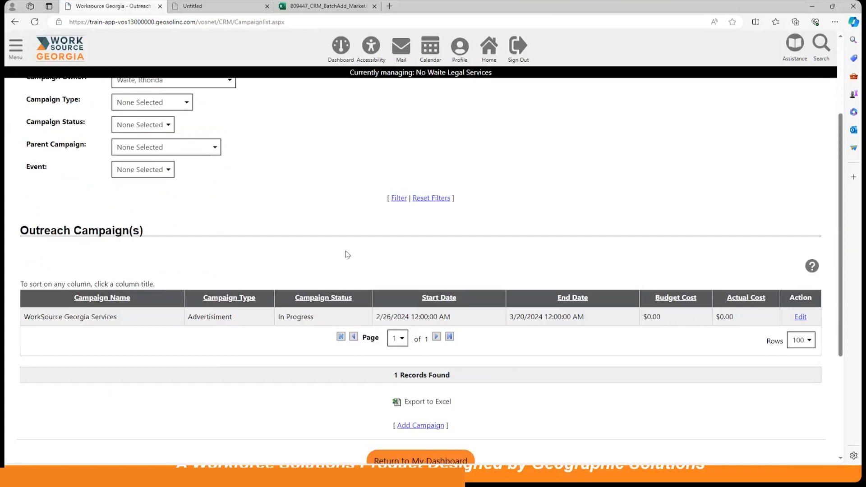
scroll(354, 232, "up", 3)
scroll(353, 233, "down", 1)
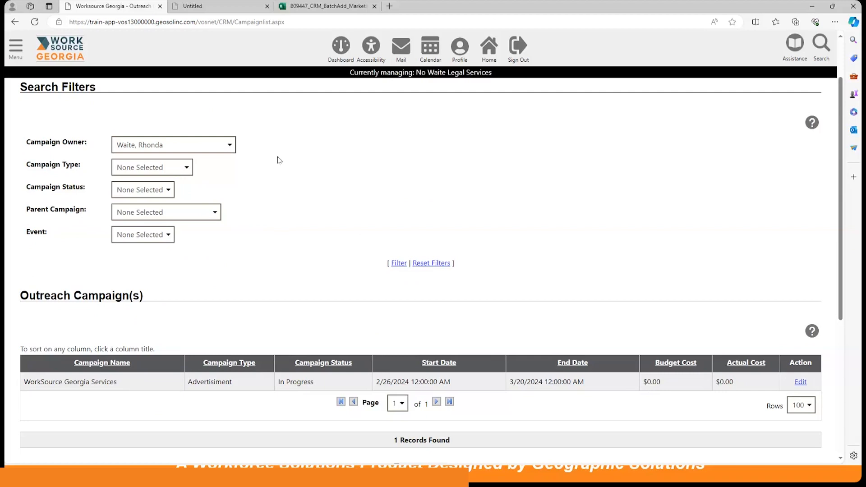
left_click(167, 171)
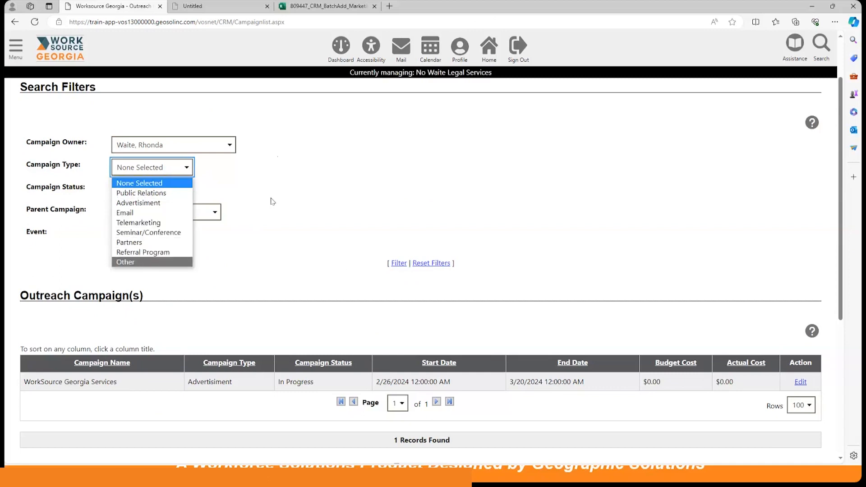
left_click(291, 191)
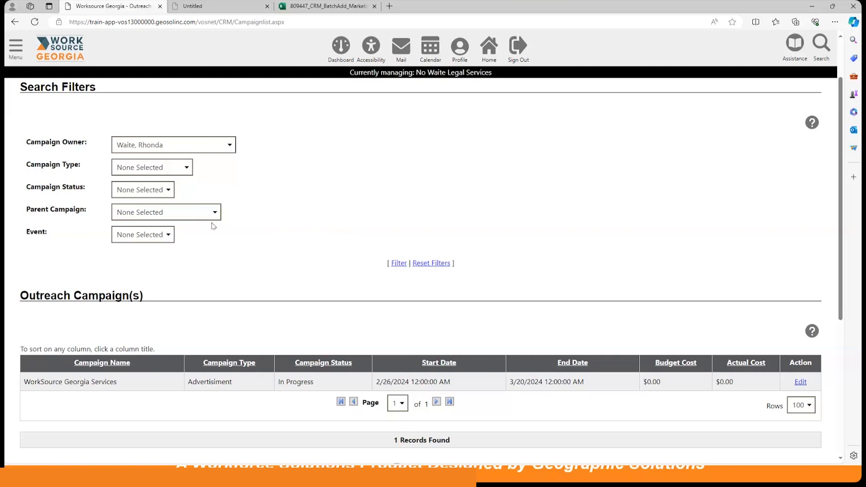
scroll(235, 239, "down", 1)
scroll(233, 238, "down", 4)
scroll(234, 238, "up", 2)
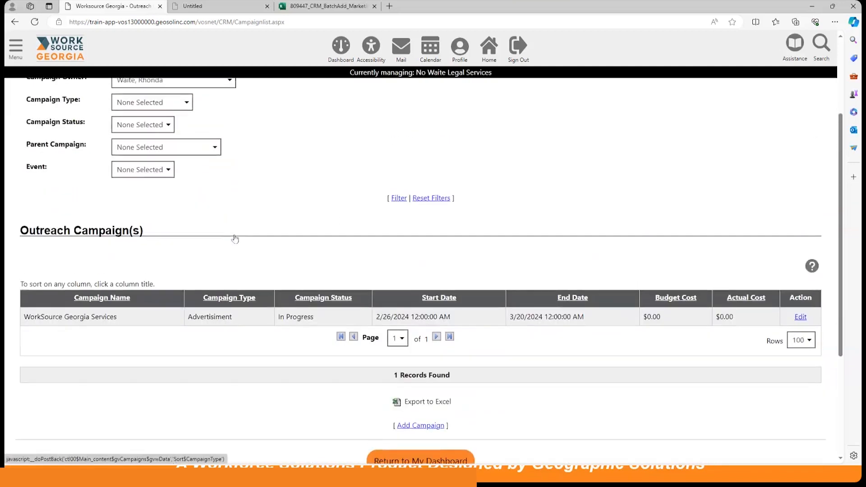
scroll(233, 238, "up", 2)
scroll(233, 238, "up", 2)
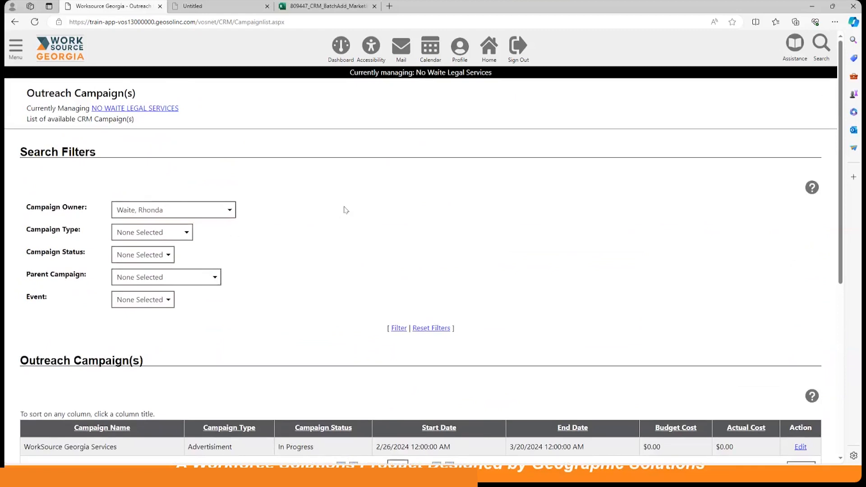
scroll(387, 224, "down", 1)
scroll(387, 224, "down", 1)
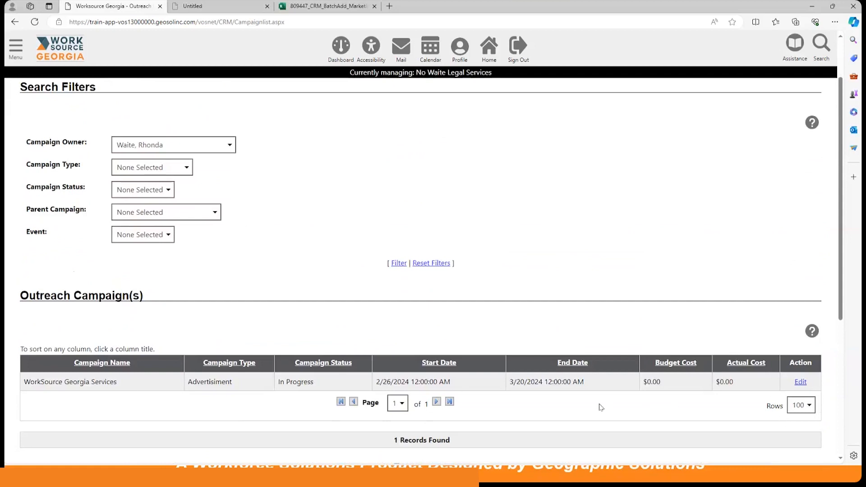
scroll(500, 293, "up", 2)
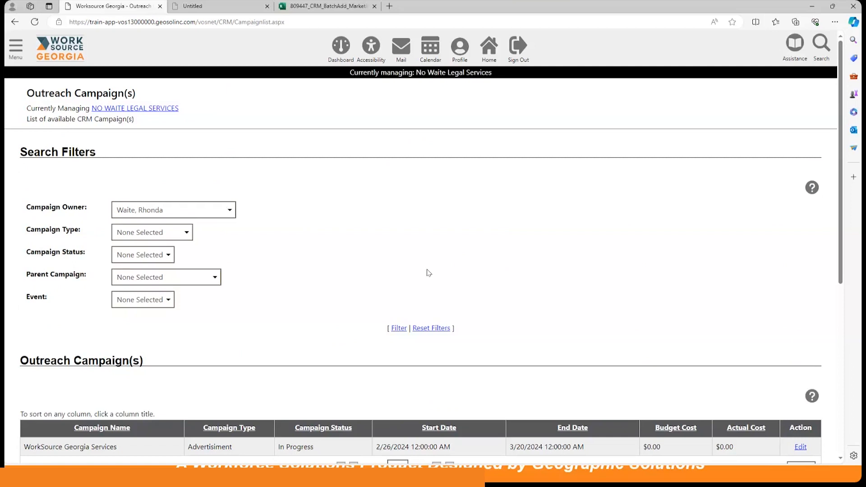
Step: Open Online Surveys from the CRM menu to view the Participant Survey form
left_click(14, 49)
scroll(61, 249, "down", 11)
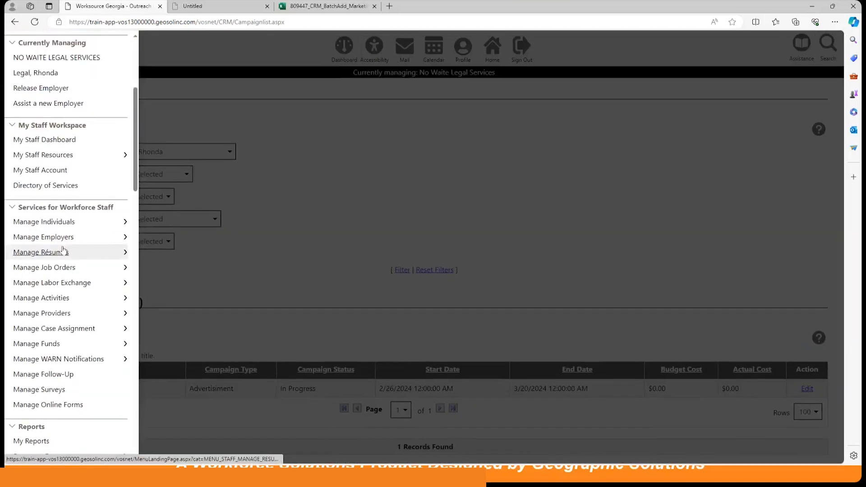
scroll(61, 249, "down", 2)
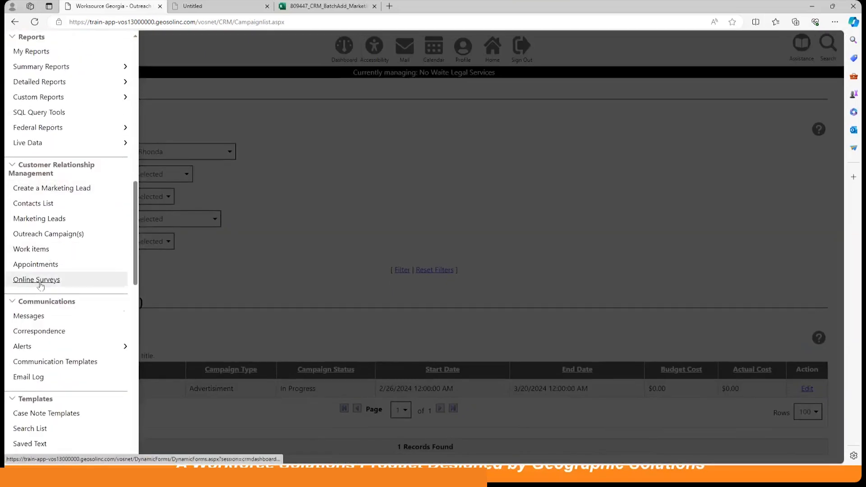
left_click(38, 281)
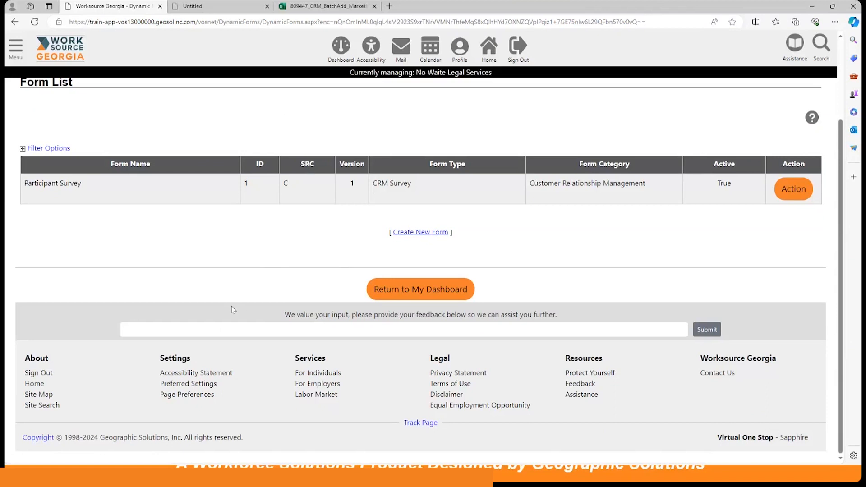
scroll(240, 269, "up", 3)
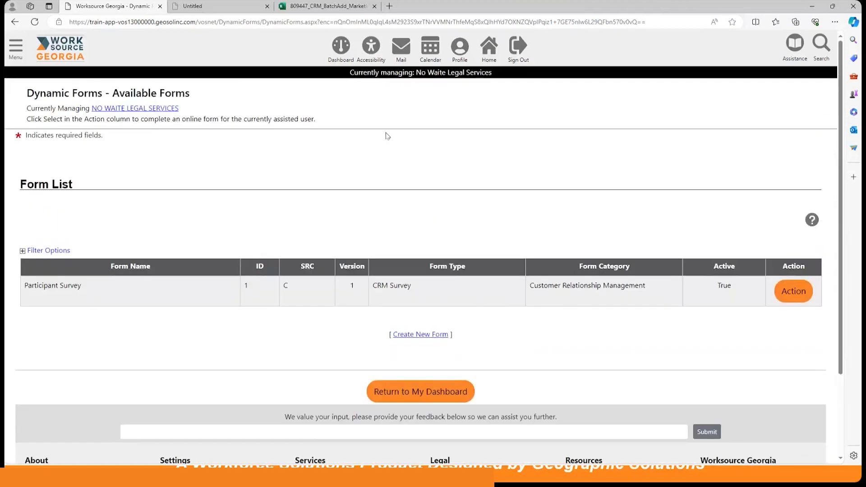
Step: Return to the staff dashboard and bring up the navigation menu again
left_click(339, 46)
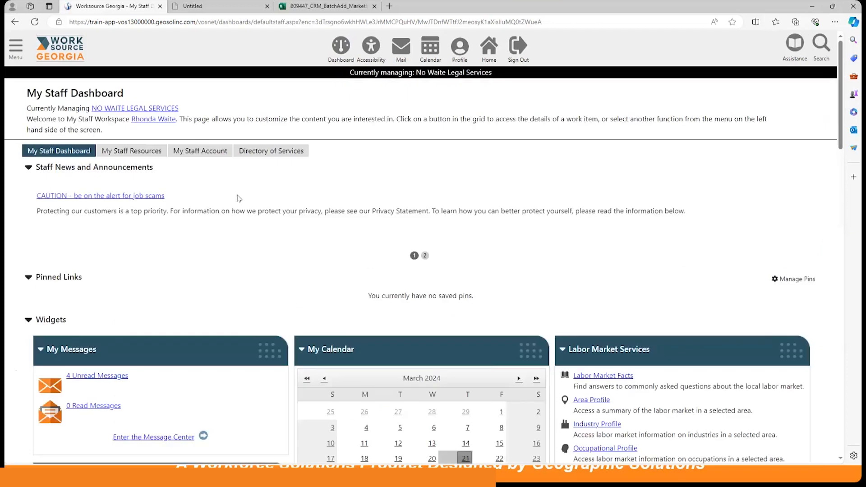
scroll(247, 207, "down", 5)
scroll(247, 207, "up", 5)
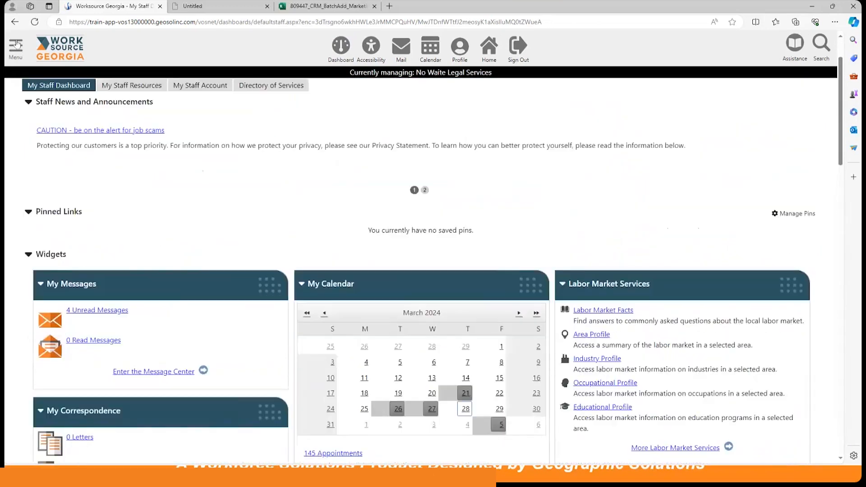
left_click(16, 45)
scroll(59, 231, "down", 6)
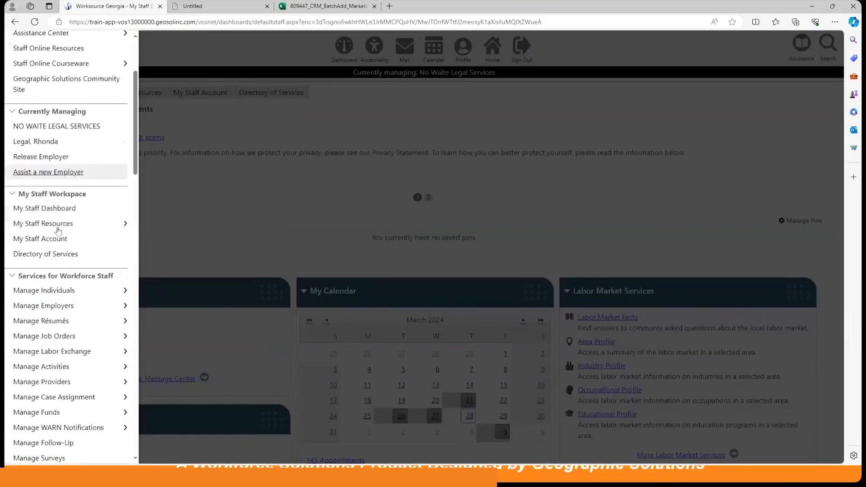
Step: Open Detailed Reports and expand Employer Reports > Client Relationship Management > Business Activity > Staff Activity
scroll(55, 230, "down", 5)
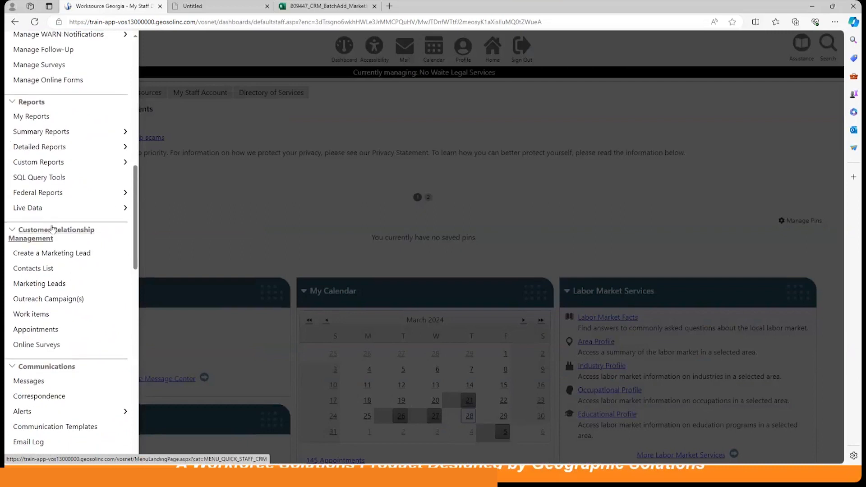
left_click(46, 148)
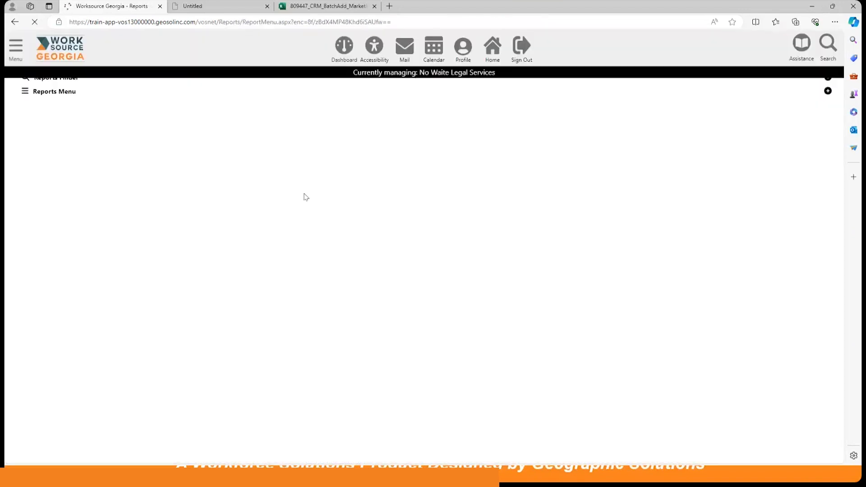
scroll(304, 197, "down", 3)
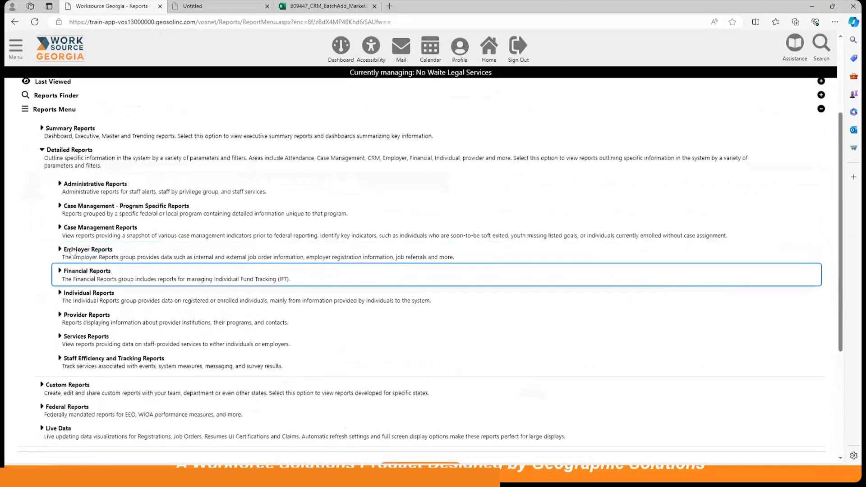
left_click(61, 249)
scroll(149, 154, "down", 3)
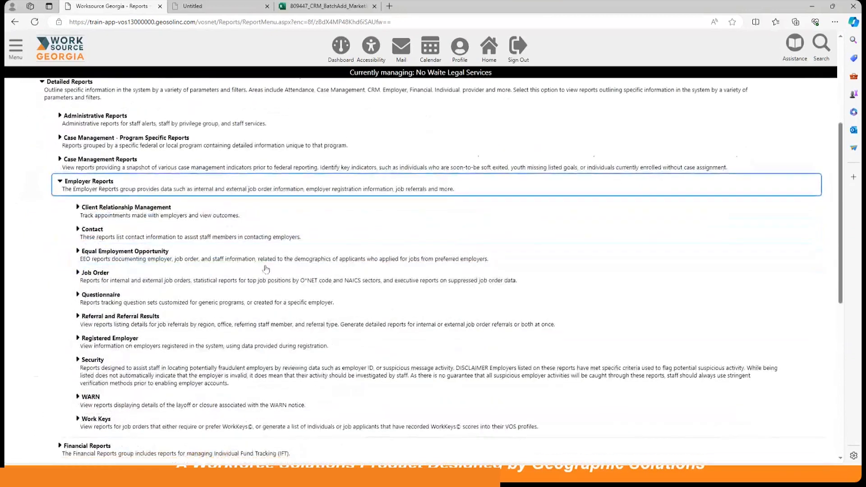
left_click(149, 145)
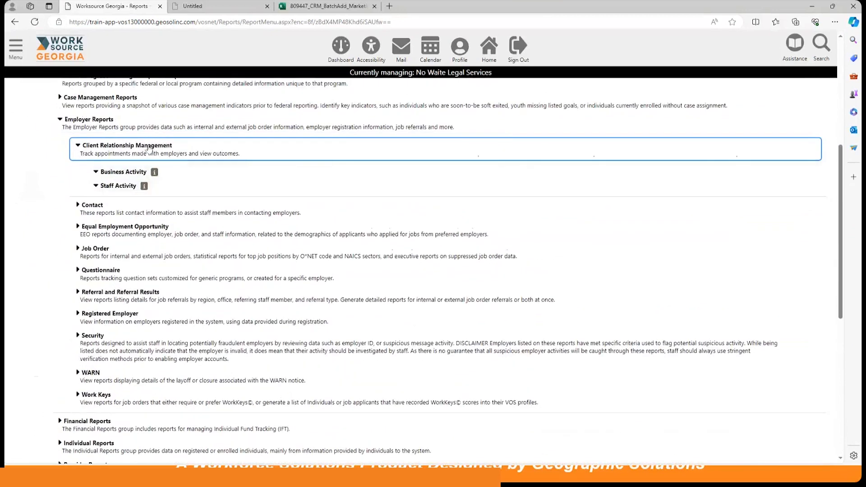
left_click(127, 172)
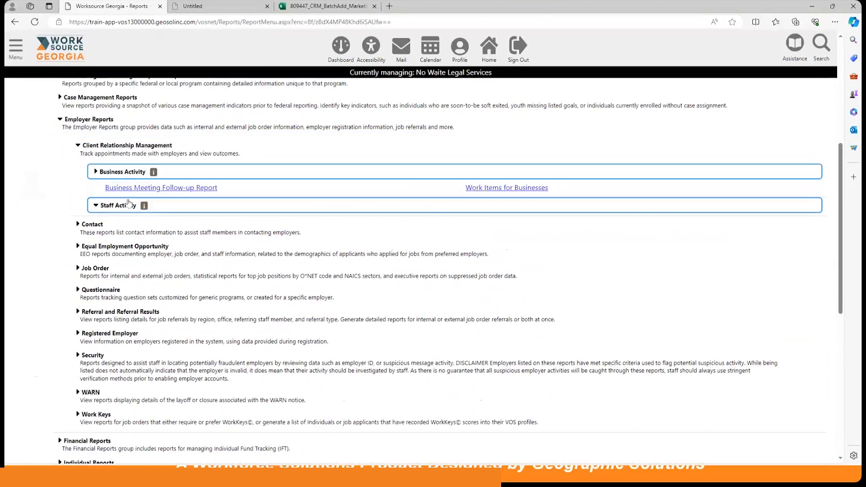
left_click(126, 206)
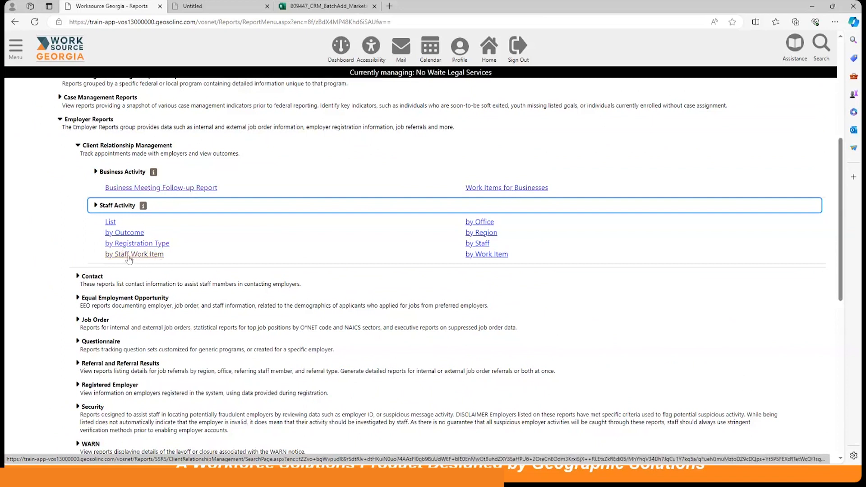
Step: Run Staff Activity by Staff Work Item for 03/01–03/28/2024, including regions and registration types of every status
left_click(130, 257)
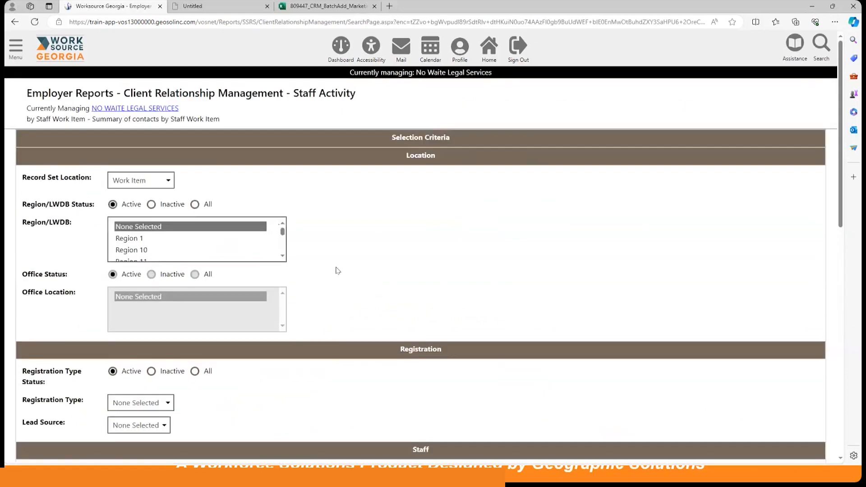
left_click(195, 204)
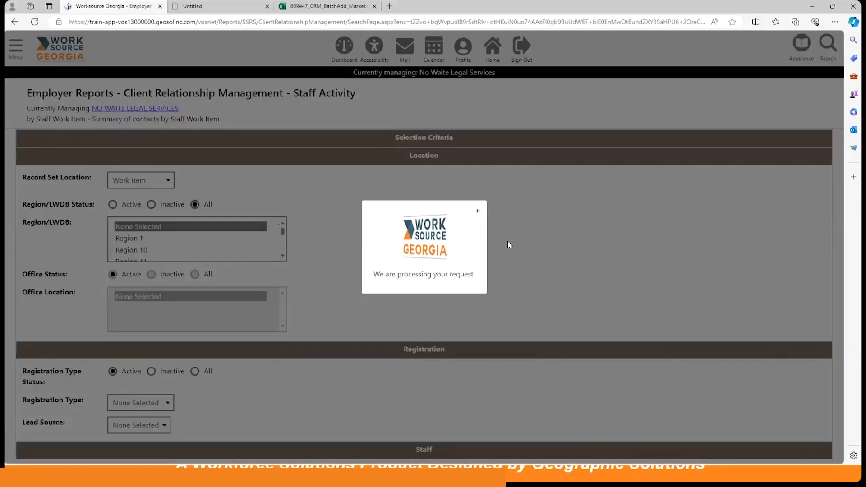
scroll(253, 237, "down", 3)
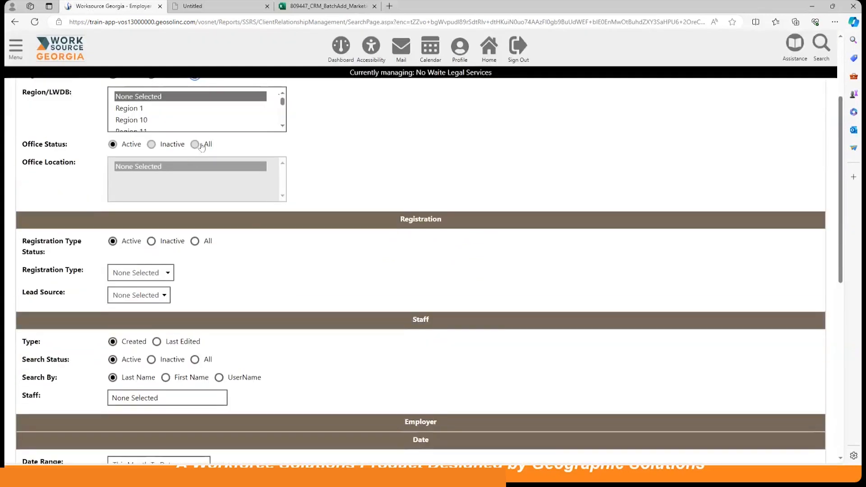
scroll(239, 217, "down", 1)
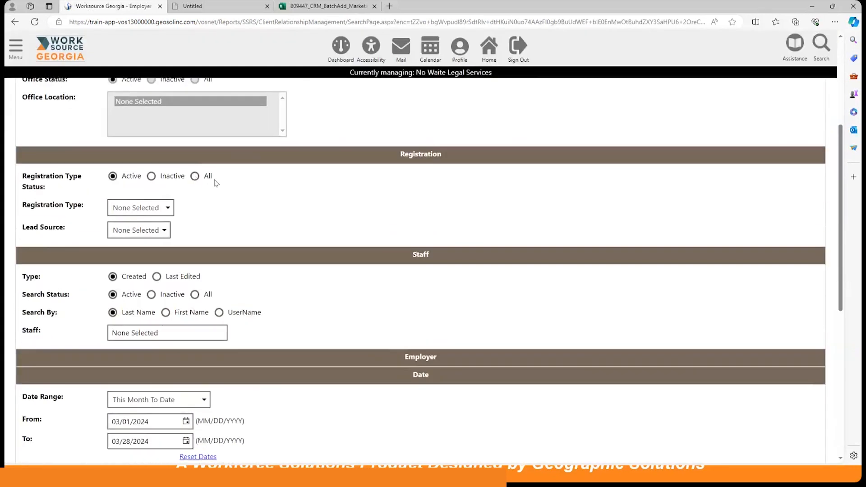
left_click(205, 177)
scroll(339, 234, "down", 4)
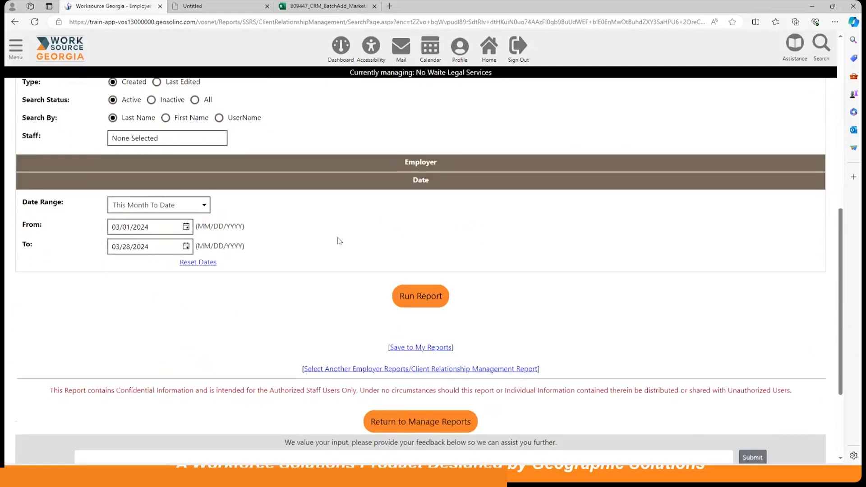
left_click(409, 302)
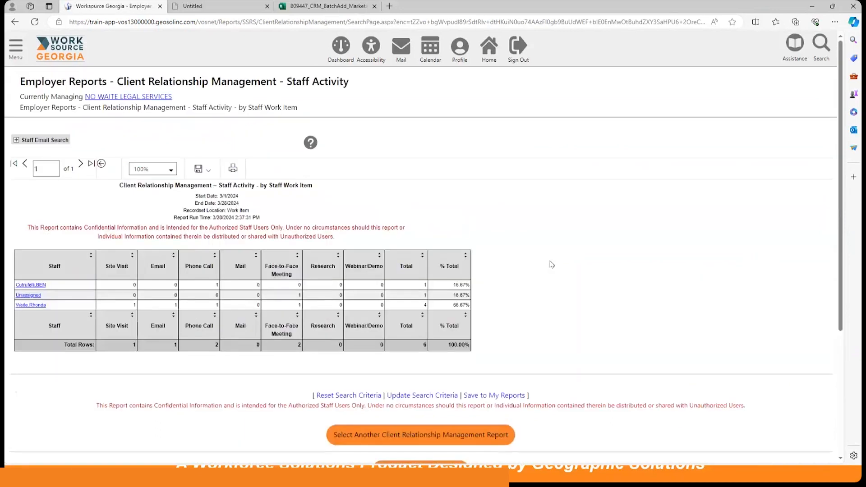
scroll(551, 264, "down", 3)
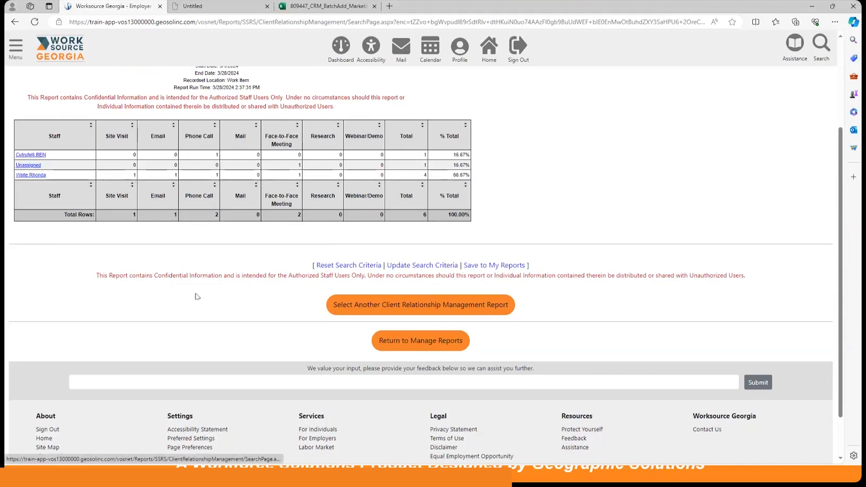
scroll(205, 299, "up", 3)
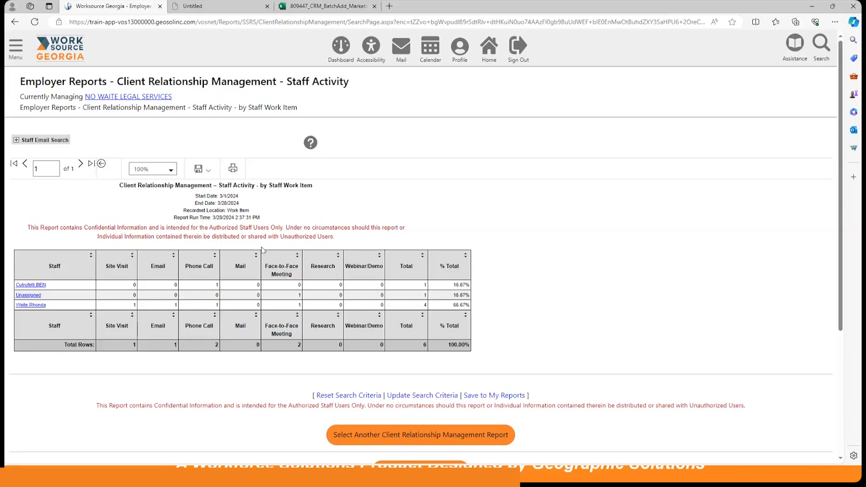
Step: From the Dashboard's CRM widget, open the contact list and select Rhonda's Restraunt's primary contact
left_click(341, 50)
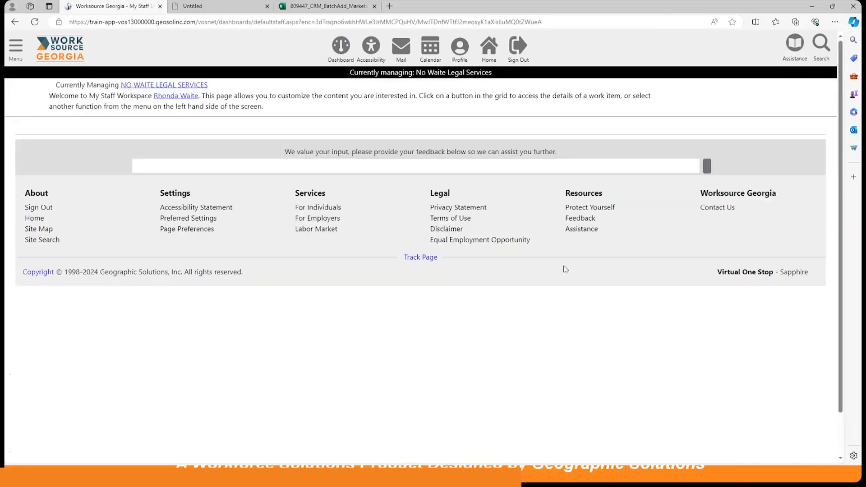
scroll(564, 262, "down", 7)
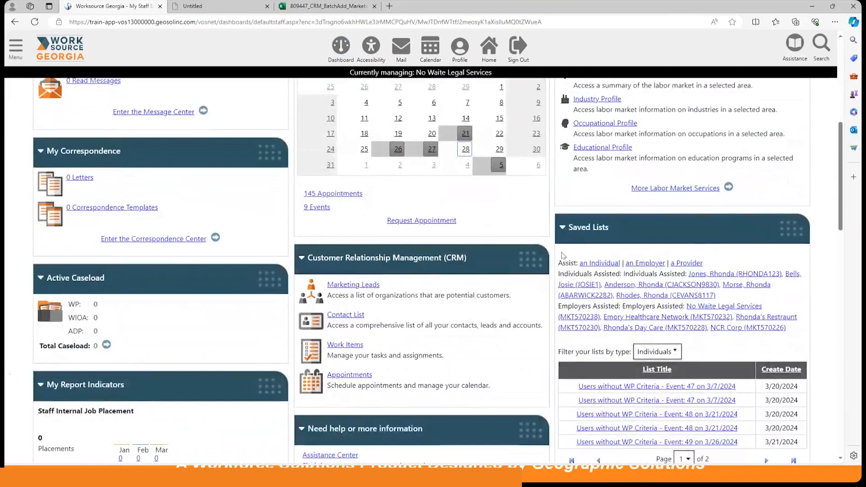
scroll(563, 256, "down", 1)
left_click(352, 220)
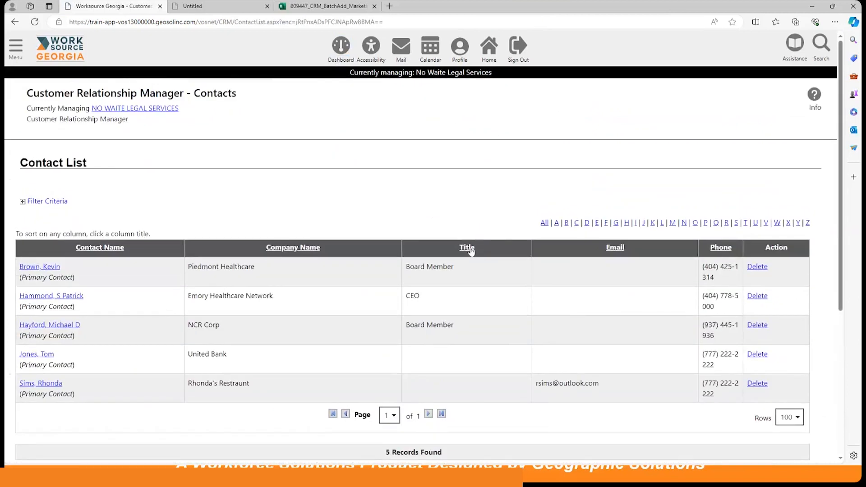
scroll(468, 251, "down", 3)
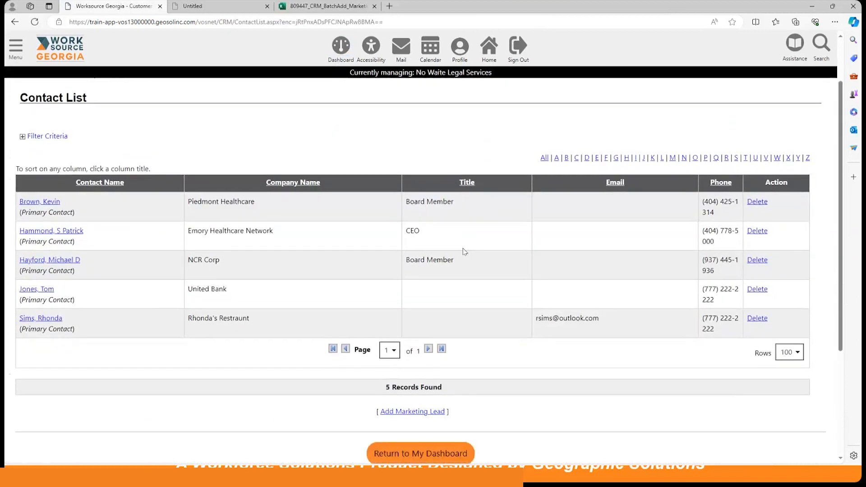
left_click(49, 319)
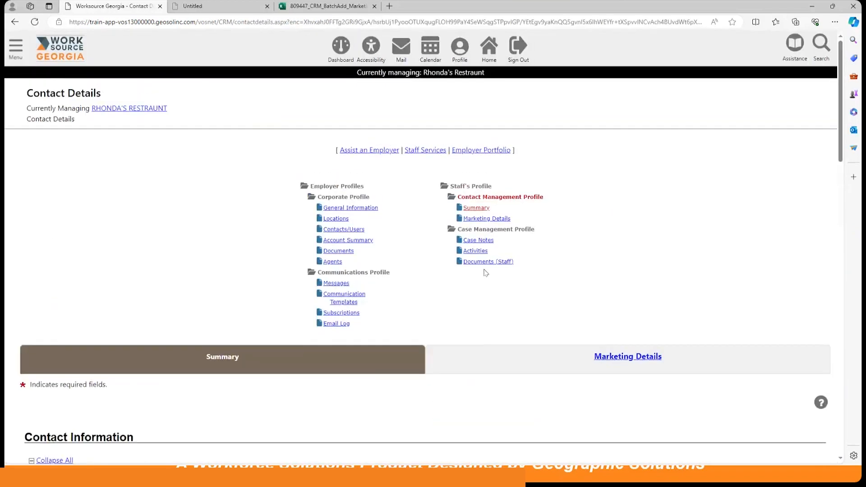
Step: Open Marketing Details and check Lead Source (Imported) and Status (New - Not contacted) unchanged
left_click(504, 220)
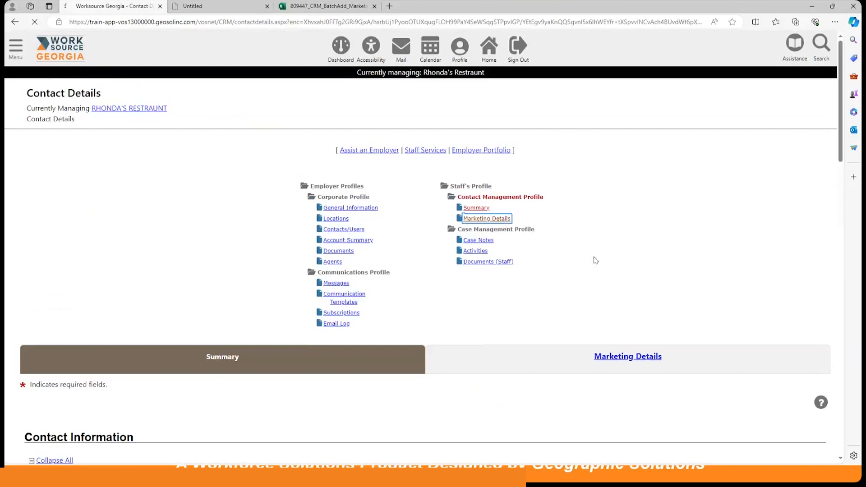
scroll(549, 314, "down", 4)
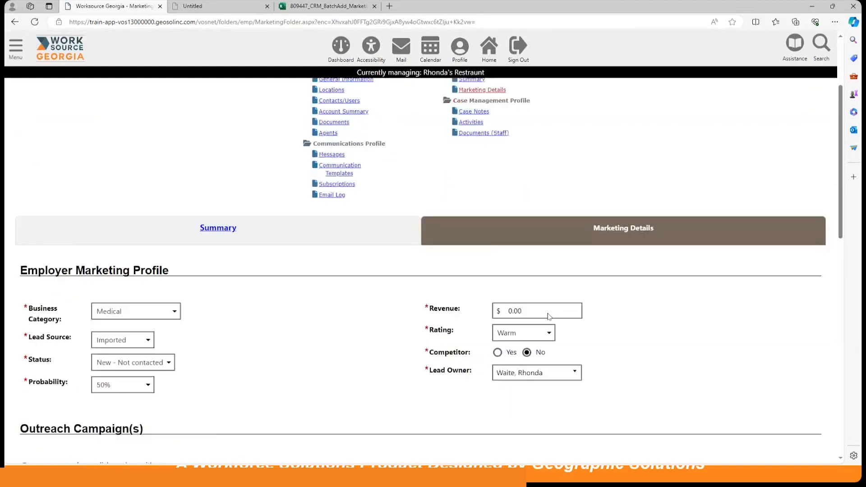
scroll(549, 316, "down", 2)
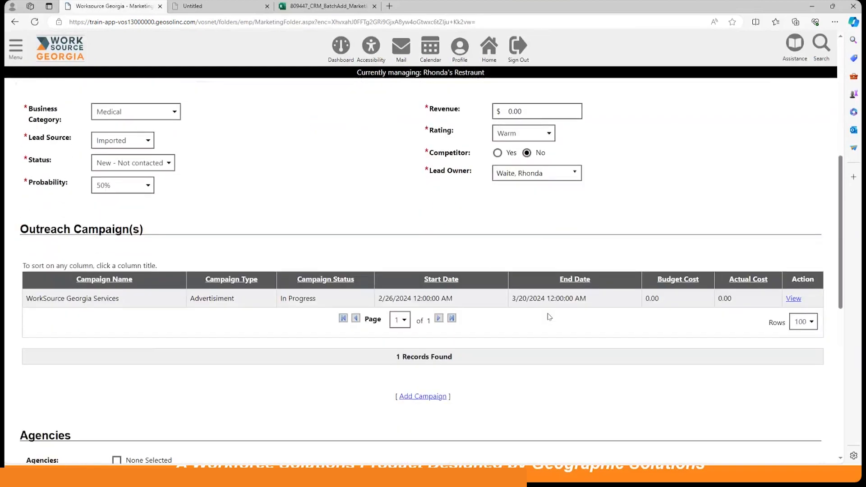
scroll(550, 317, "up", 1)
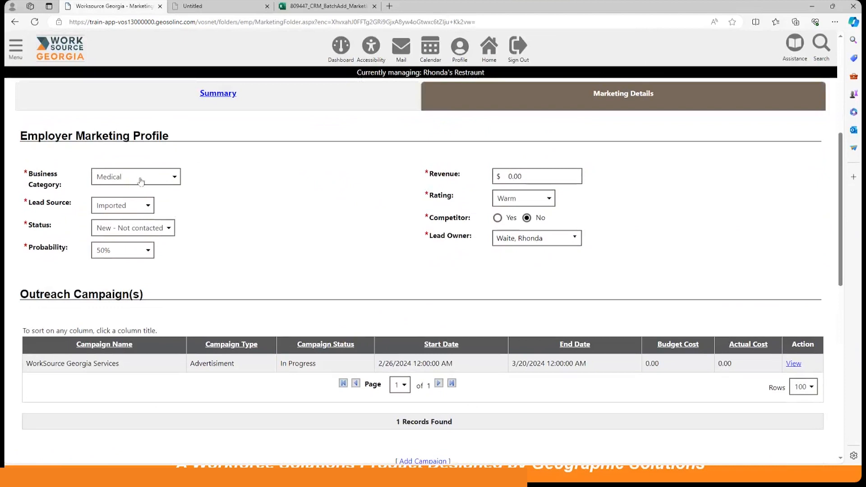
left_click(130, 211)
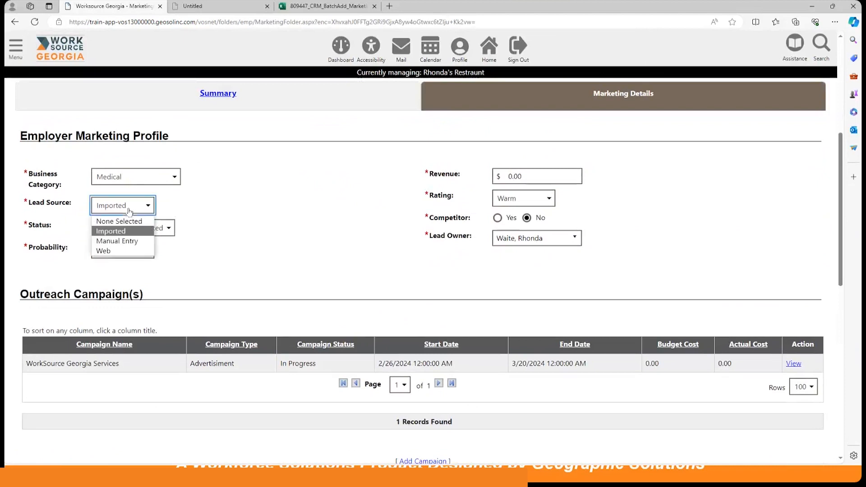
left_click(130, 211)
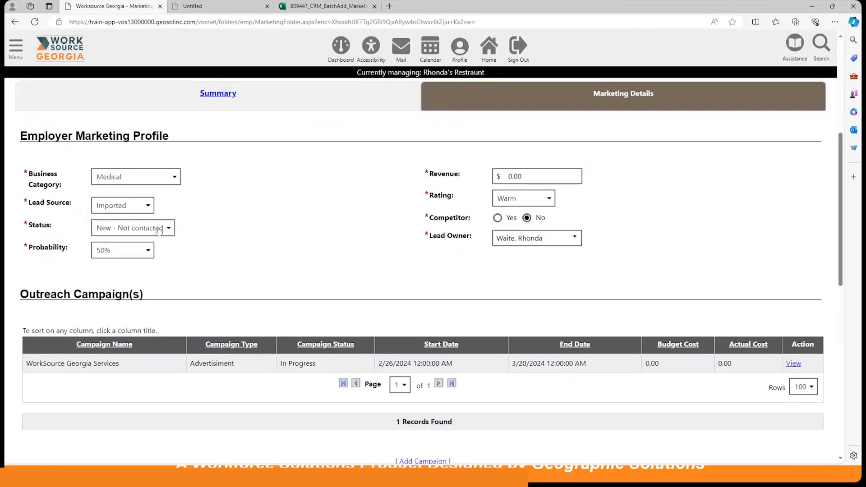
left_click(158, 231)
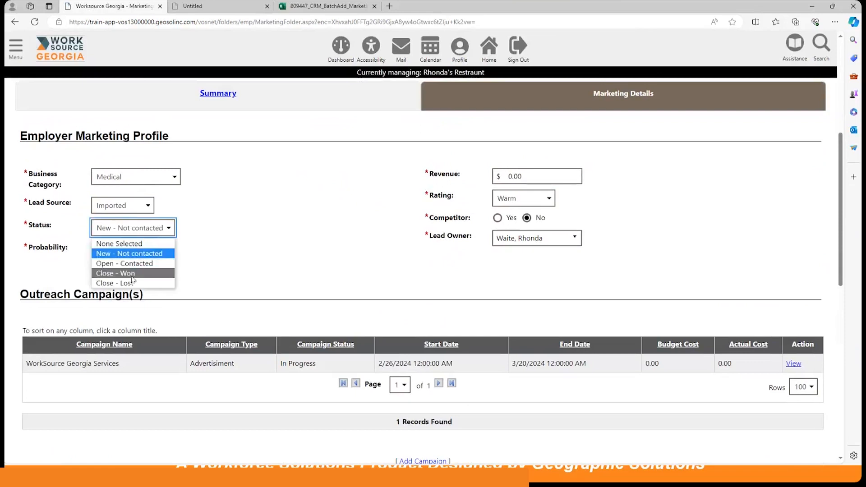
left_click(293, 267)
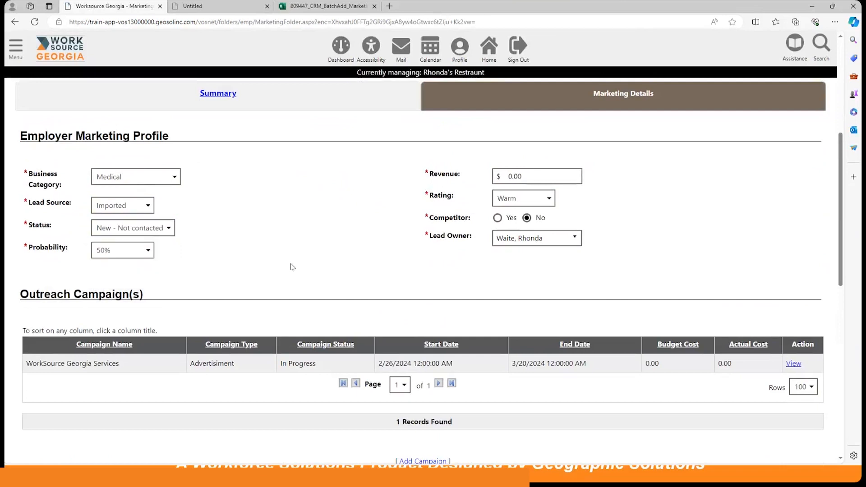
Step: Check the Probability (50%), Rating (Warm) and Lead Owner options without changing them
left_click(145, 253)
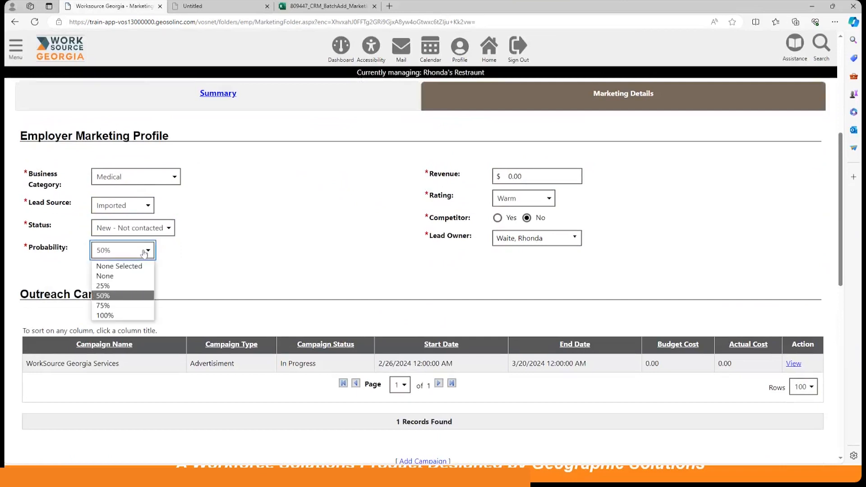
left_click(245, 256)
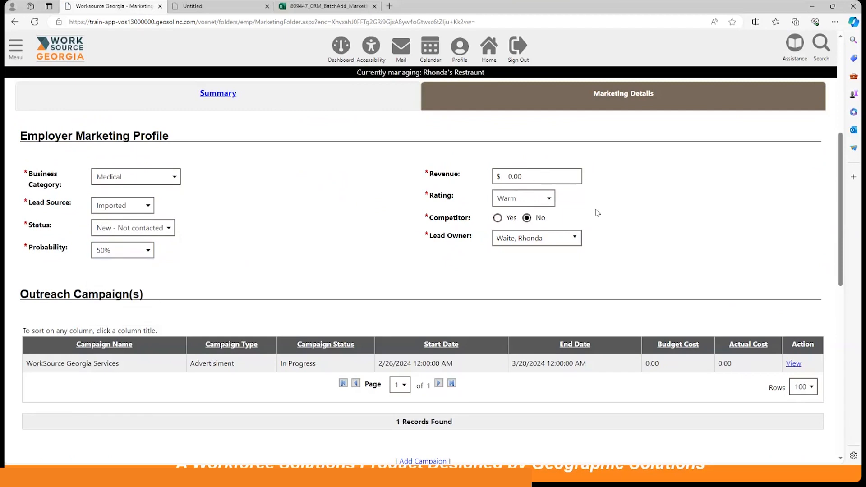
left_click(539, 202)
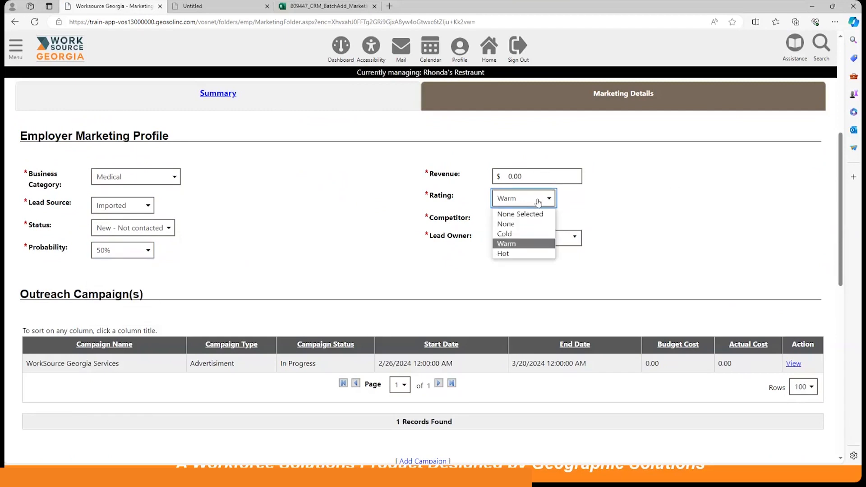
left_click(652, 211)
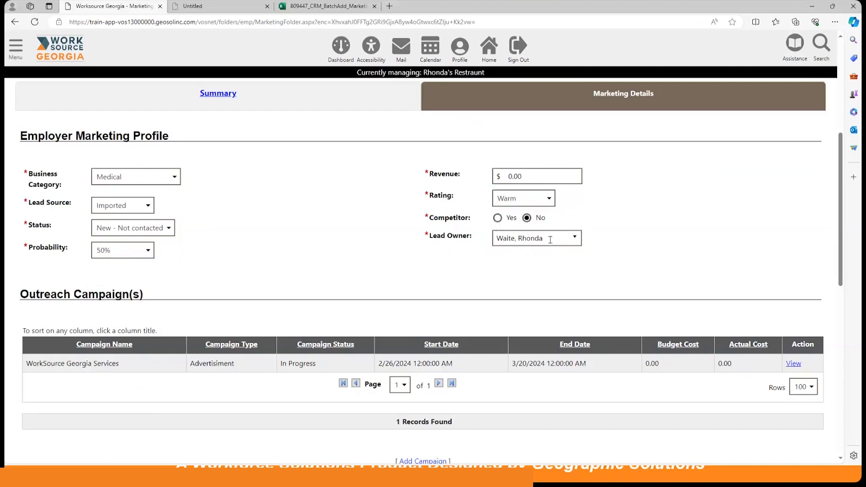
left_click(525, 244)
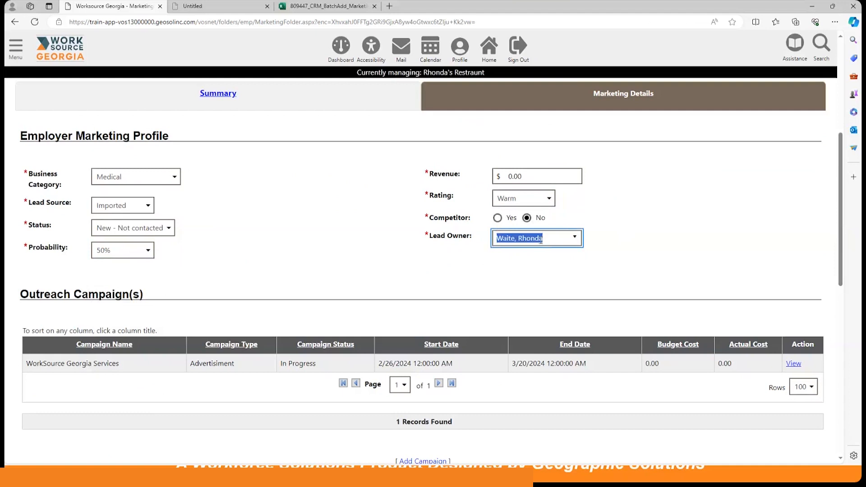
left_click(404, 266)
Step: Check Influence stays Unknown, then return to the My Staff Dashboard
scroll(377, 251, "down", 3)
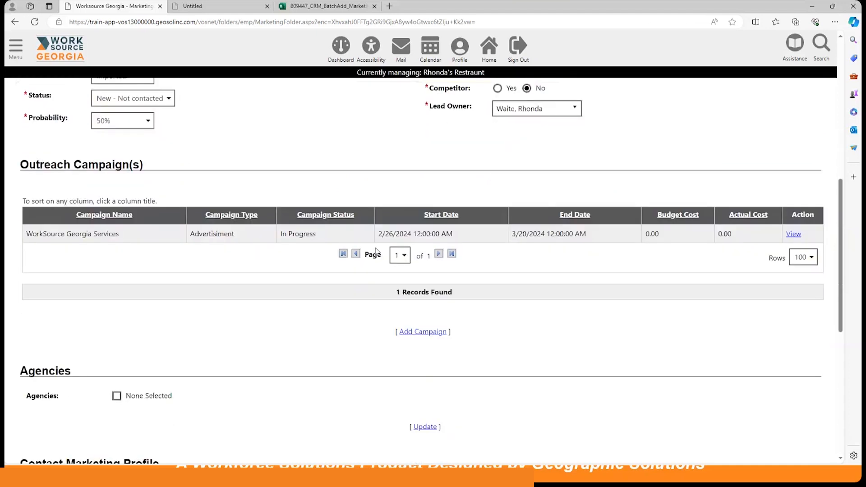
scroll(377, 252, "down", 6)
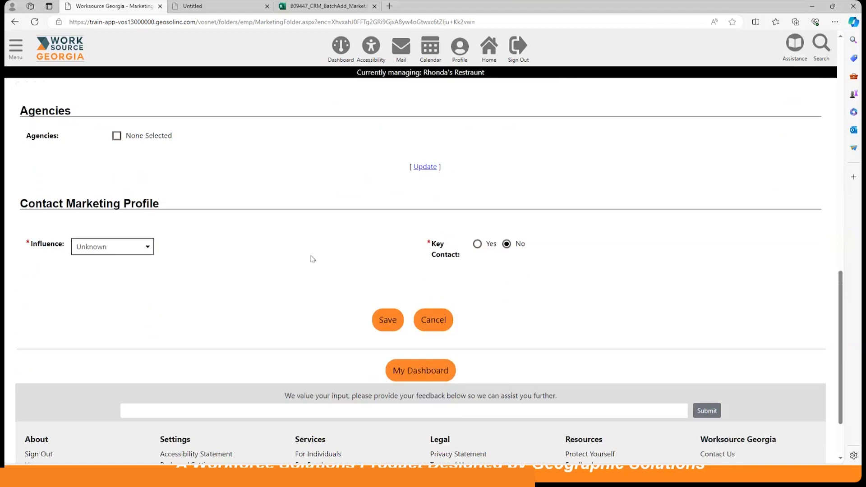
left_click(126, 251)
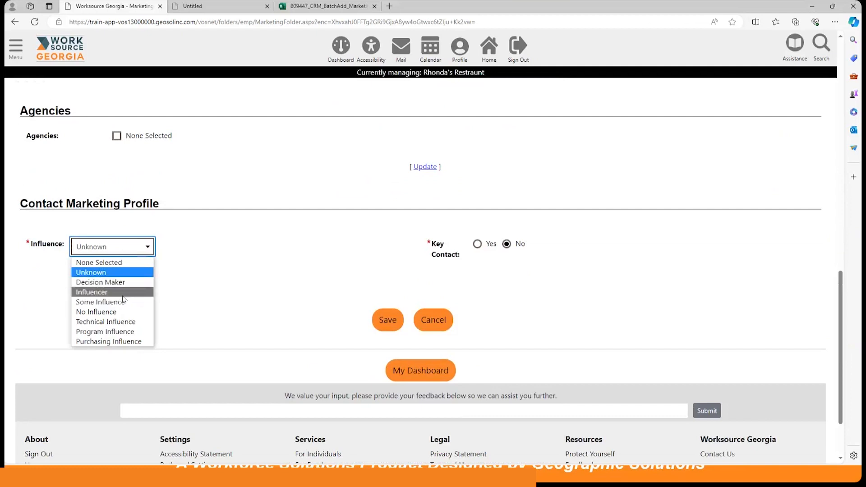
left_click(304, 272)
scroll(305, 273, "up", 5)
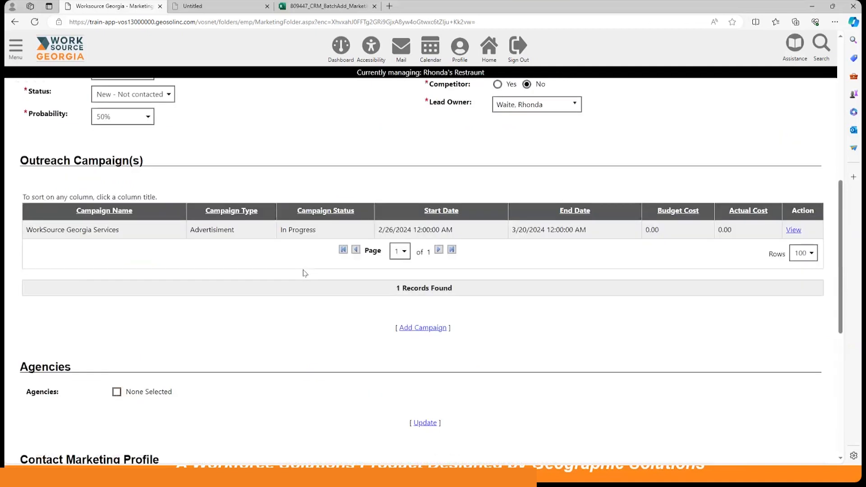
scroll(304, 273, "up", 10)
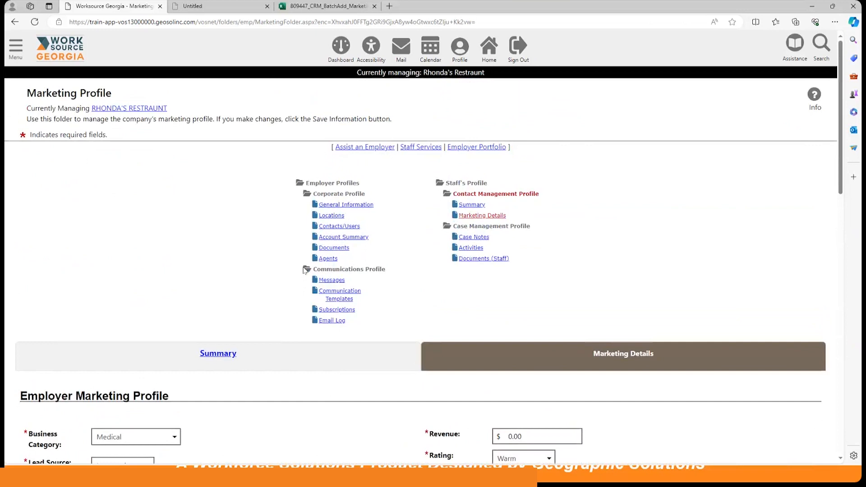
left_click(344, 49)
scroll(571, 212, "down", 10)
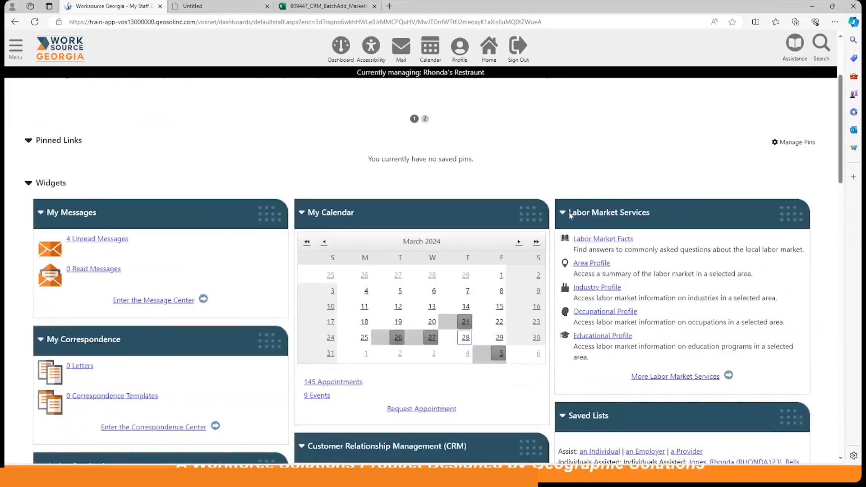